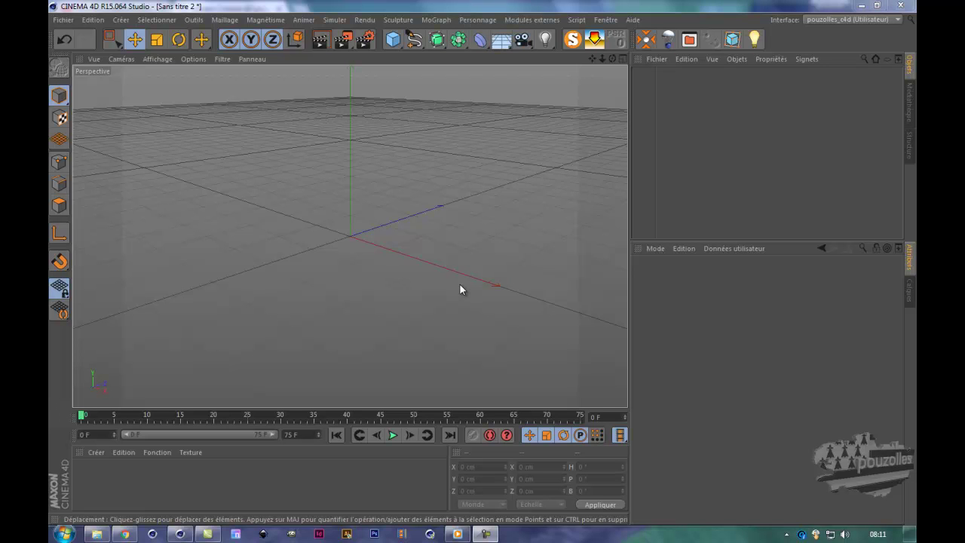
Add a Dublicate Object plugin generator and a cube primitive to the scene
left_click(536, 20)
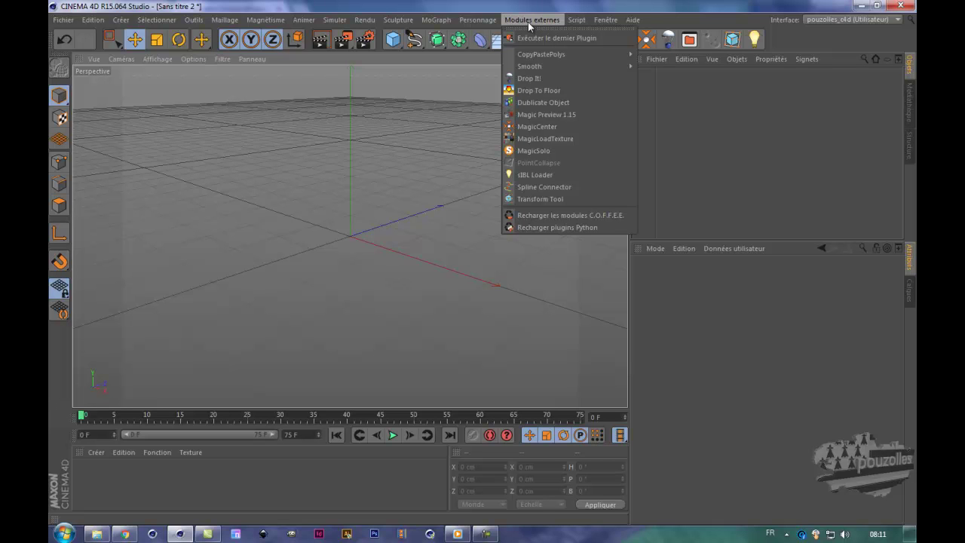
left_click(558, 106)
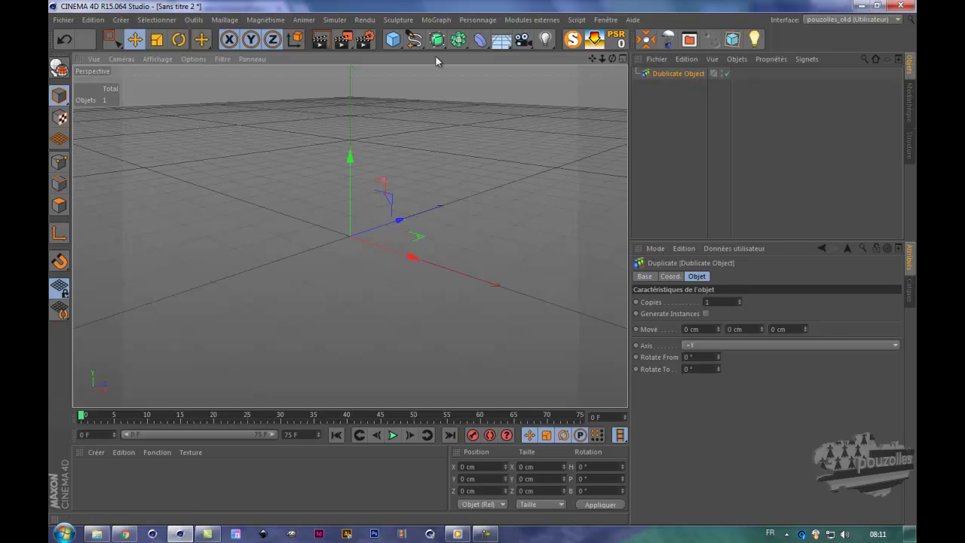
left_click(392, 39)
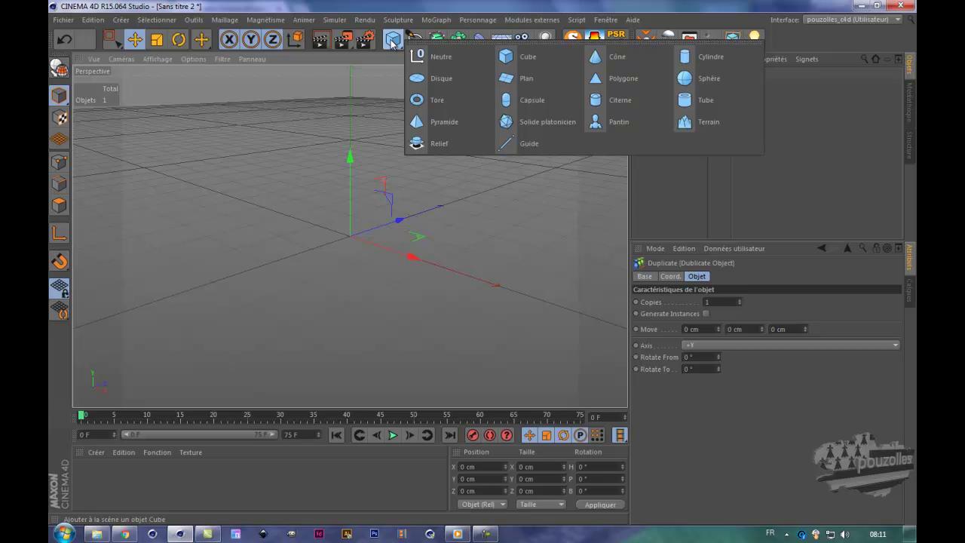
left_click(537, 56)
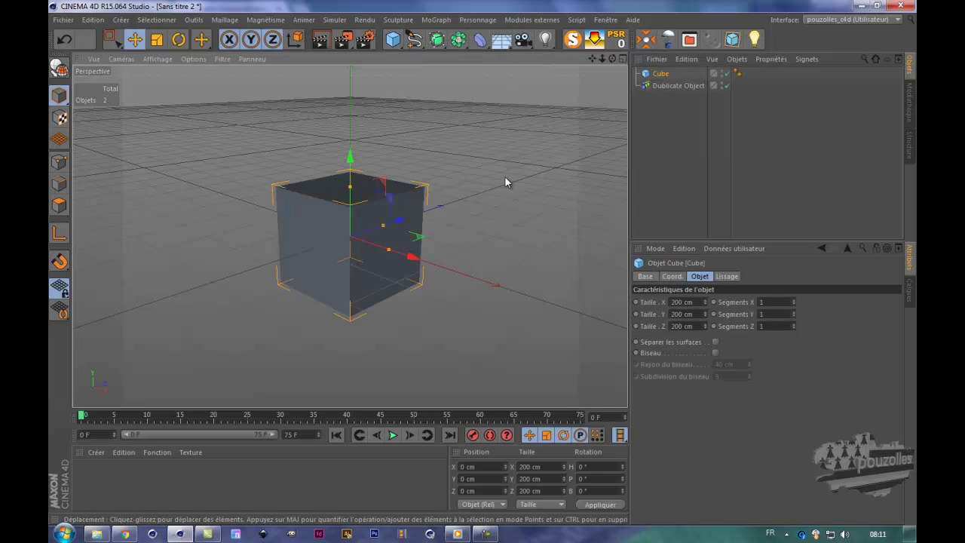
Set the cube's X, Y and Z sizes to 50 cm each and drop it to the floor
double_click(687, 302)
type("50")
key("Tab")
type("50")
key("Tab")
type("50")
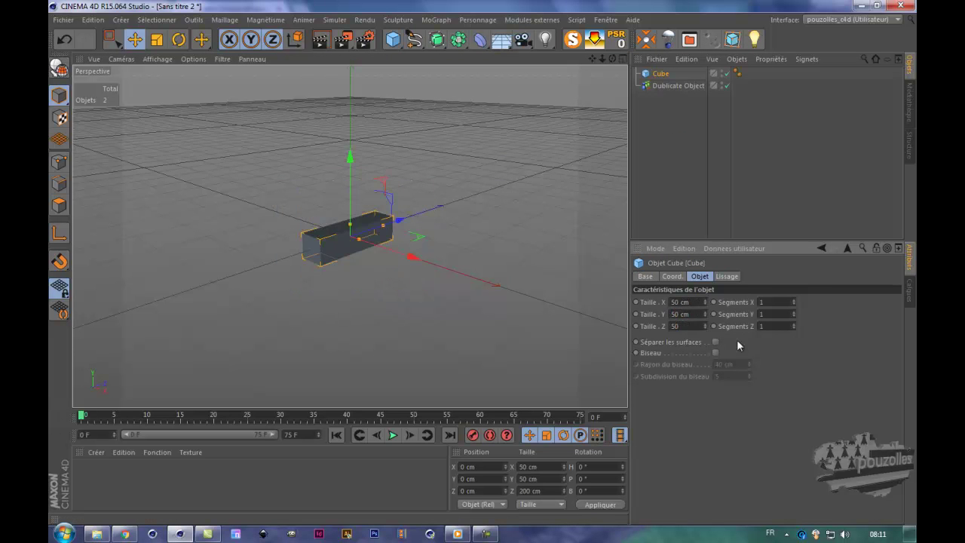
key("Return")
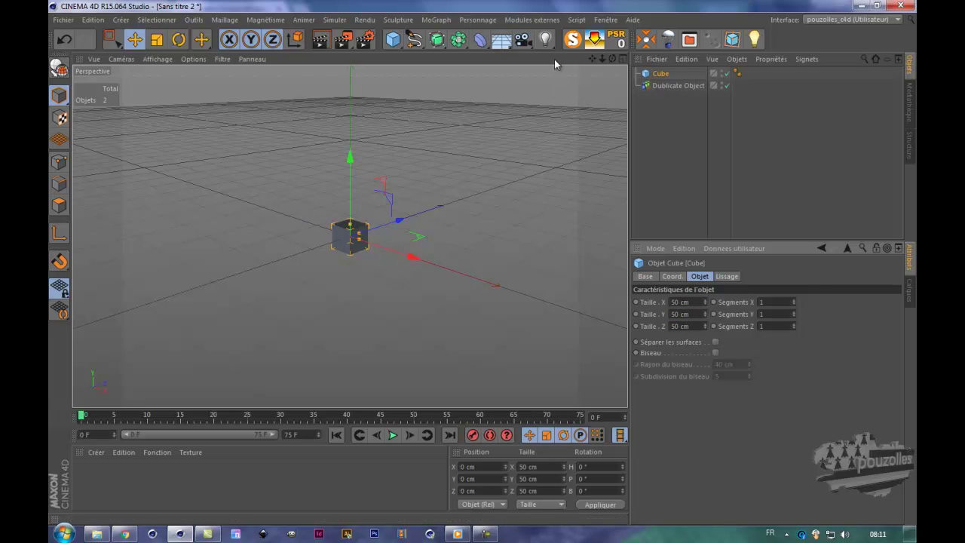
left_click(594, 39)
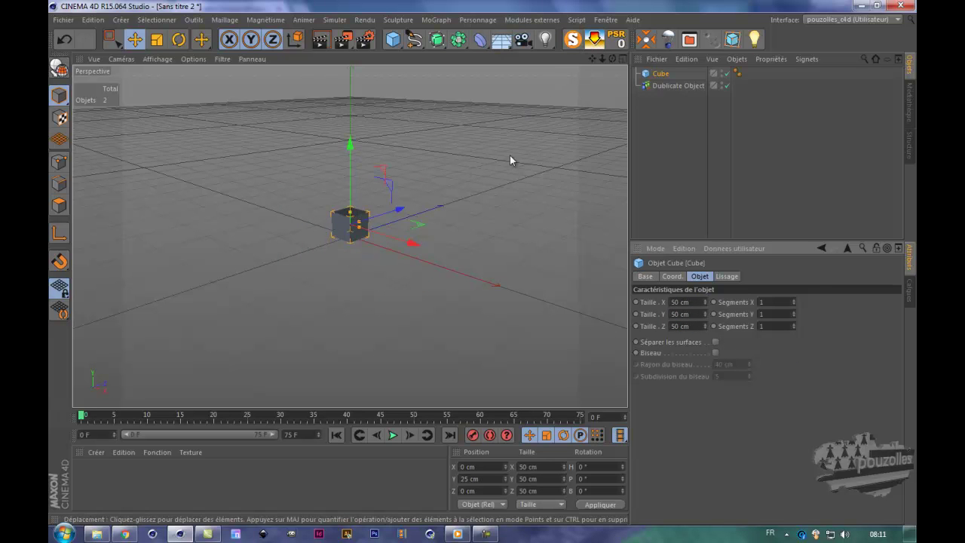
Make the cube a child of the Dublicate Object and select that generator
left_click_drag(592, 60, 483, 273)
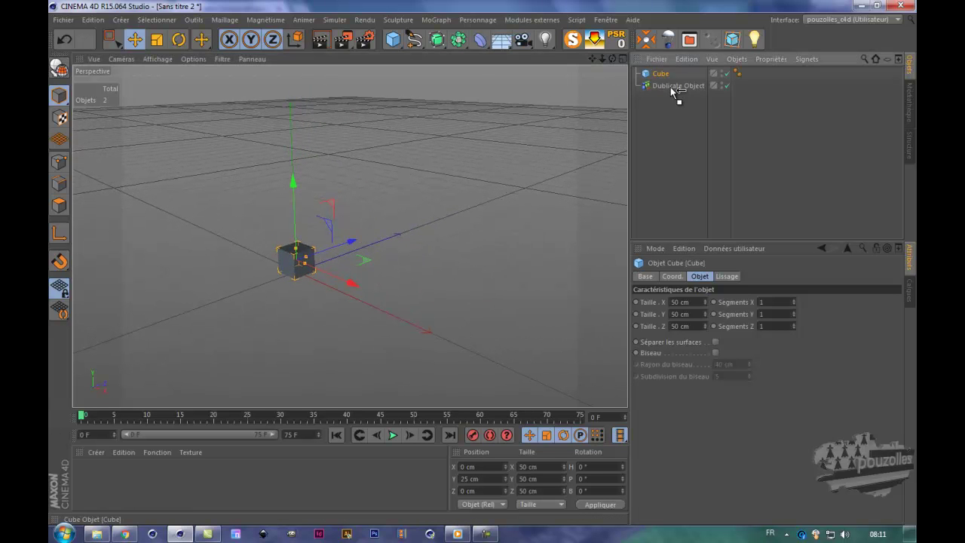
left_click_drag(671, 86, 671, 87)
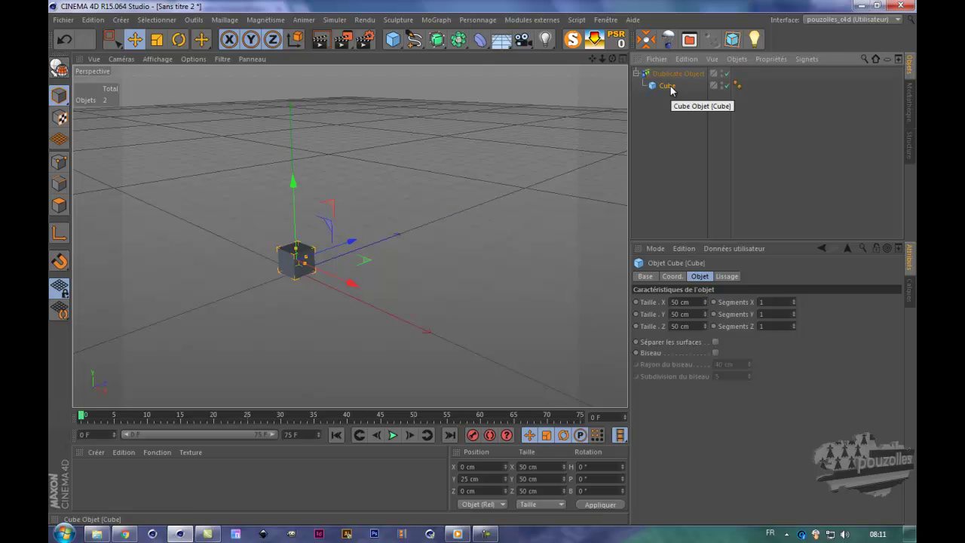
left_click(671, 76)
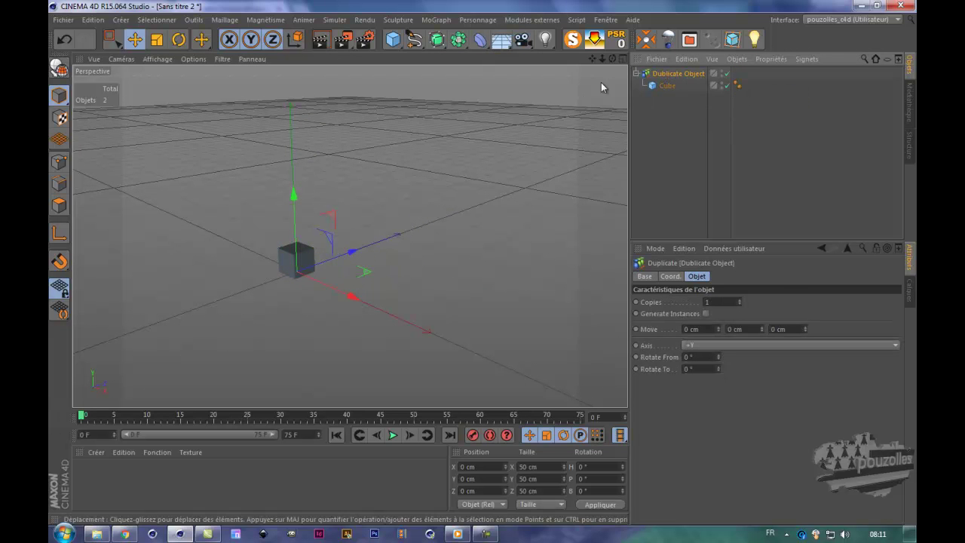
Set the Dublicate Object's number of copies to 10
left_click_drag(613, 58, 345, 300)
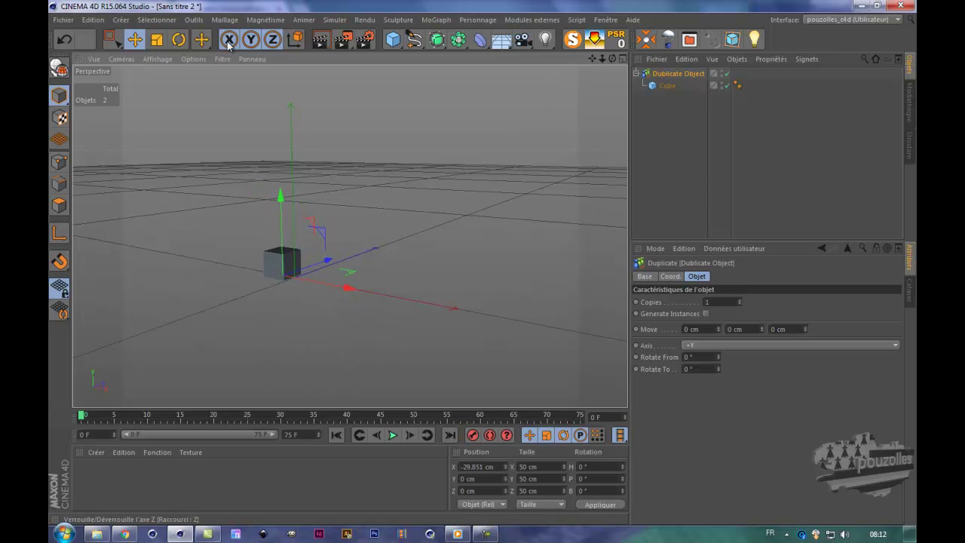
left_click(64, 40)
right_click_drag(224, 226, 300, 315, "alt")
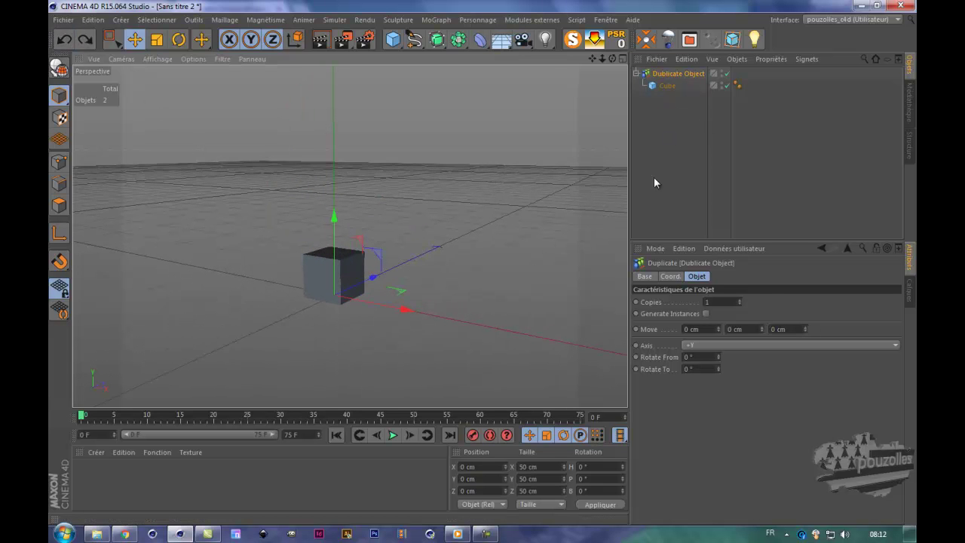
left_click(715, 302)
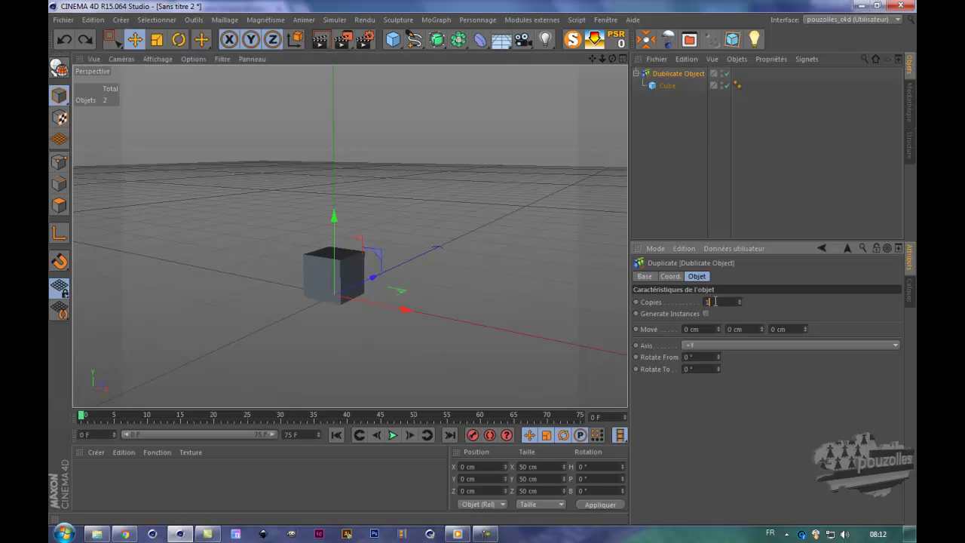
type("10")
key("Return")
Spread the cube copies along the X axis with a Move offset of 56 cm
mouse_move(403, 310)
left_mouse_down()
mouse_move(344, 308)
mouse_move(399, 314)
left_mouse_up()
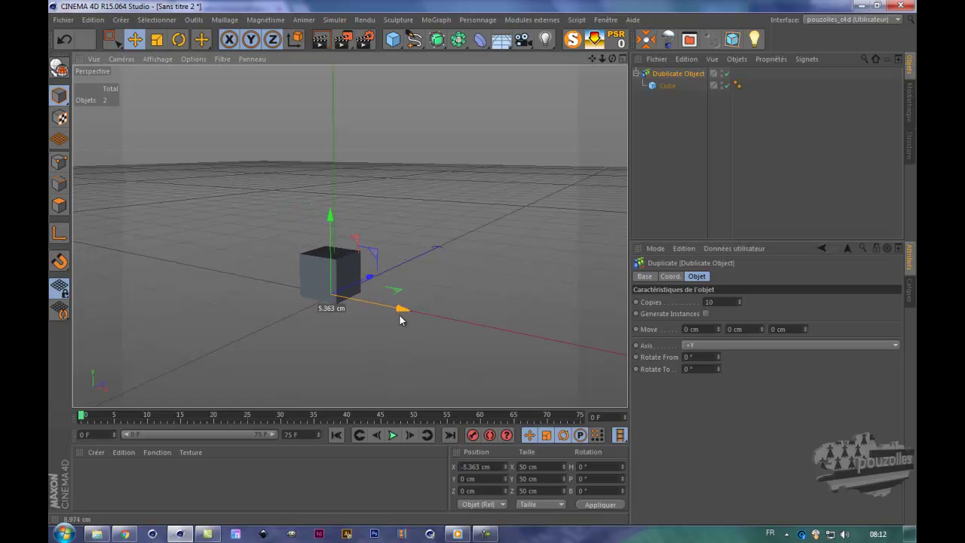
left_click(64, 39)
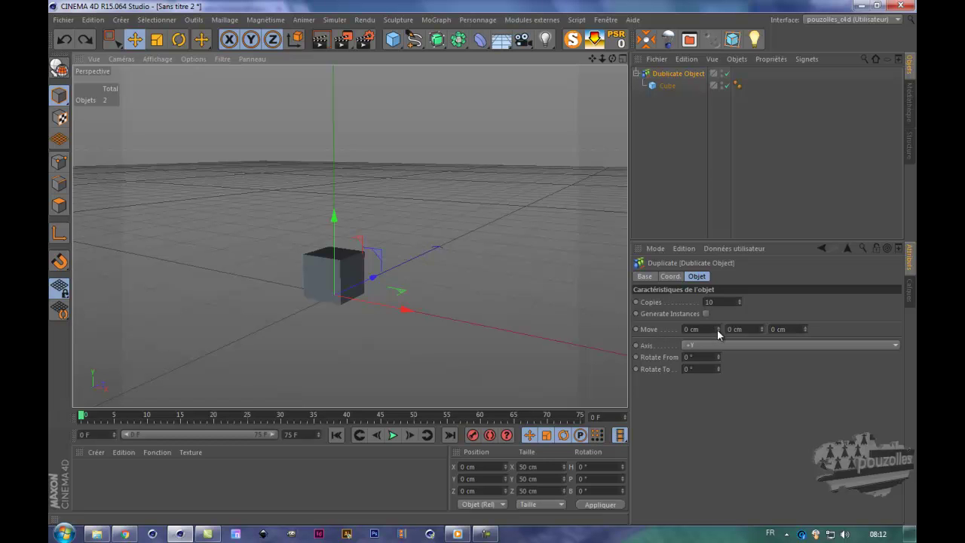
left_click_drag(718, 326, 720, 322)
middle_click_drag(473, 264, 471, 258, "alt")
scroll(495, 159, "down", 3)
scroll(422, 224, "down", 3)
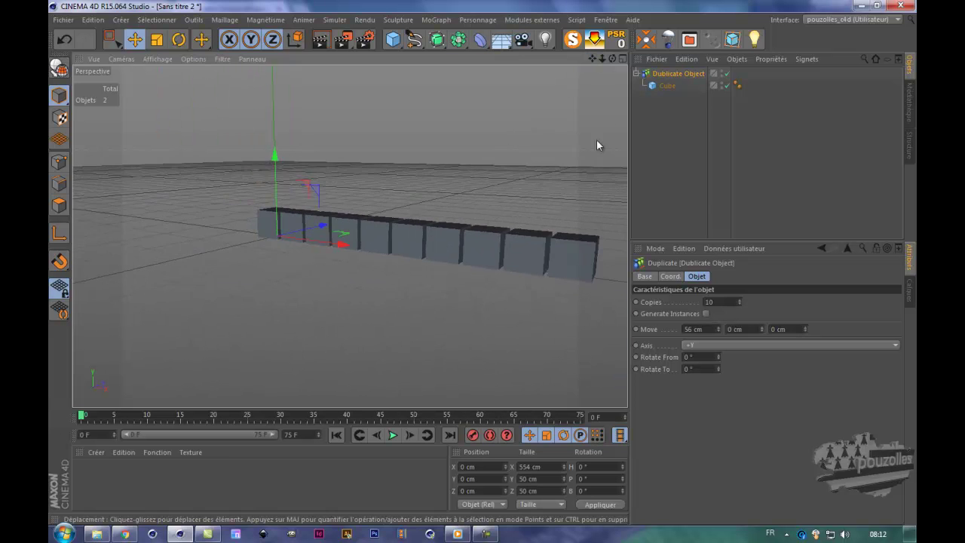
left_click_drag(470, 278, 481, 256, "alt")
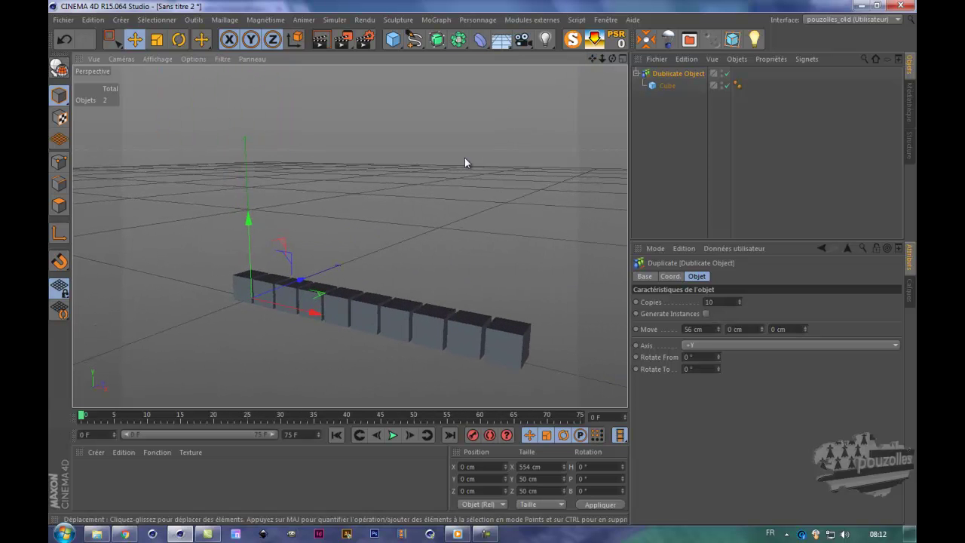
Shift the Dublicate Object along X to about -235 cm and set its X Move offset to 71 cm
left_click(64, 39)
left_click_drag(313, 313, 226, 294)
mouse_move(720, 328)
left_mouse_down()
mouse_move(723, 308)
mouse_move(721, 326)
left_mouse_up()
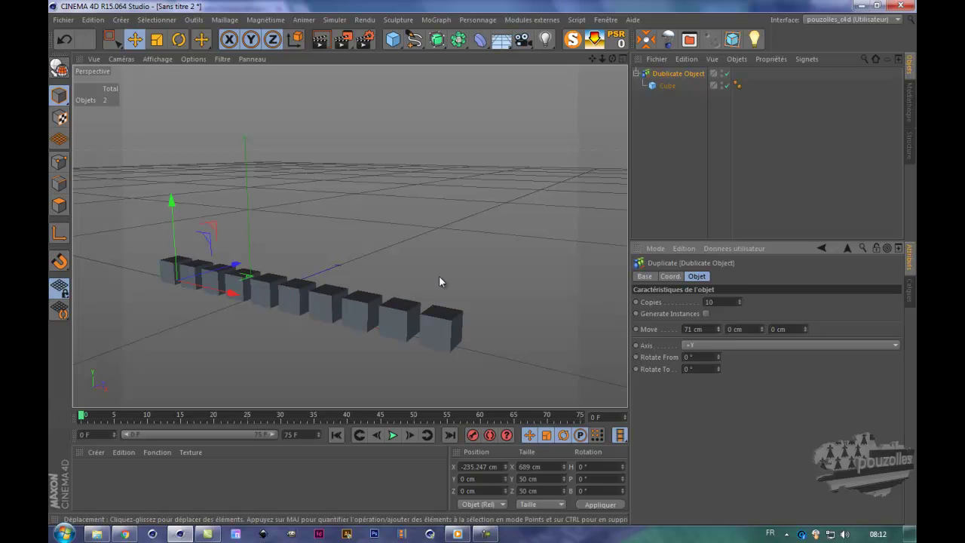
left_click_drag(612, 58, 484, 267)
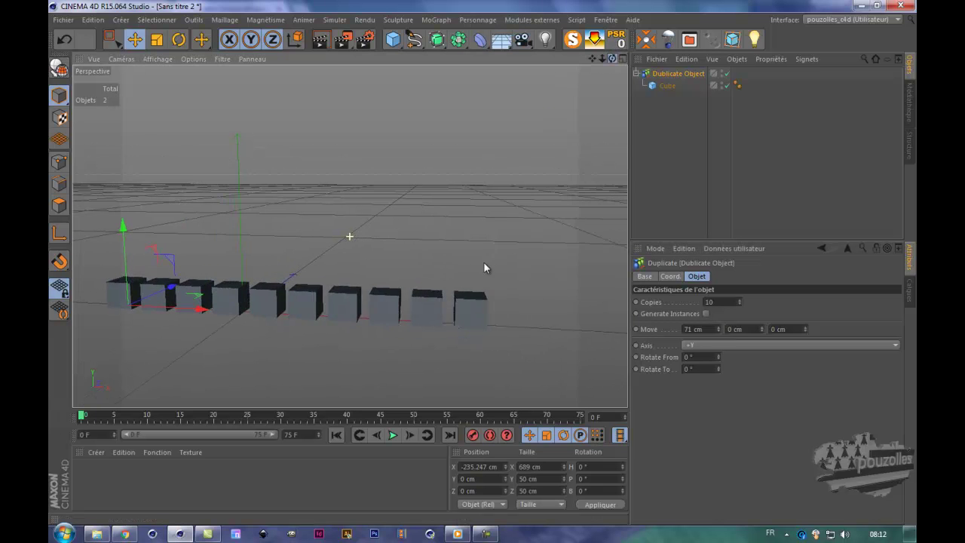
left_click_drag(592, 59, 484, 268)
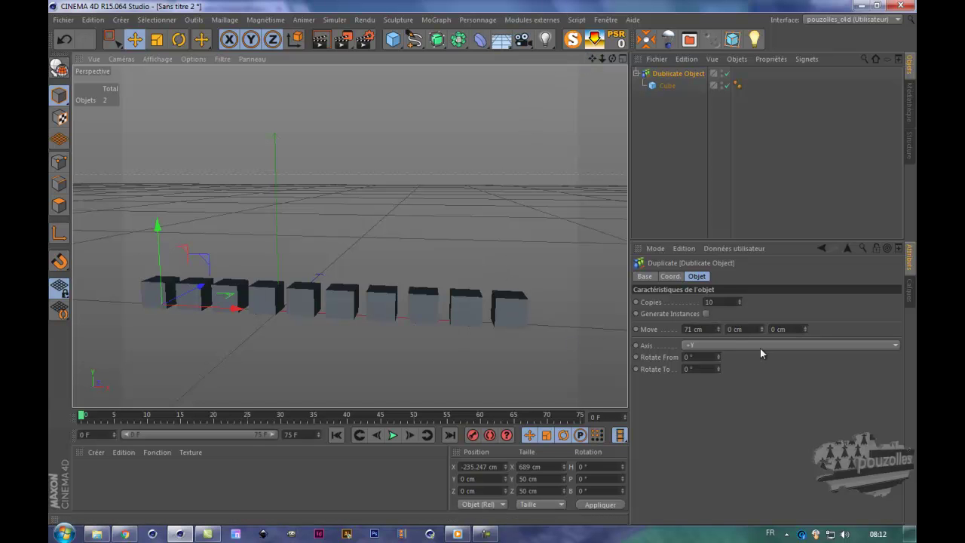
Set the Dublicate Object's Move offsets to 39 cm in Y and 90 cm in Z
mouse_move(761, 327)
left_mouse_down()
mouse_move(761, 316)
mouse_move(762, 325)
left_mouse_up()
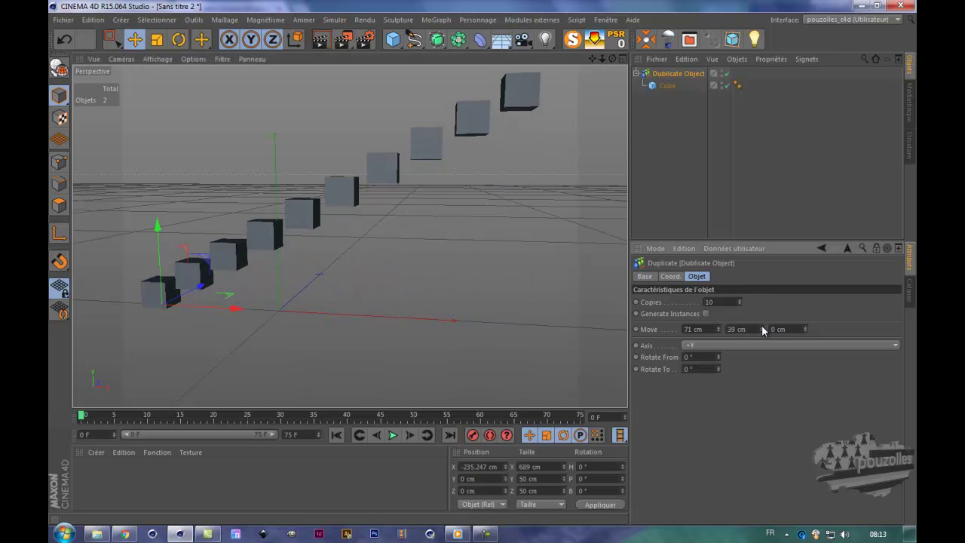
scroll(498, 345, "down", 6)
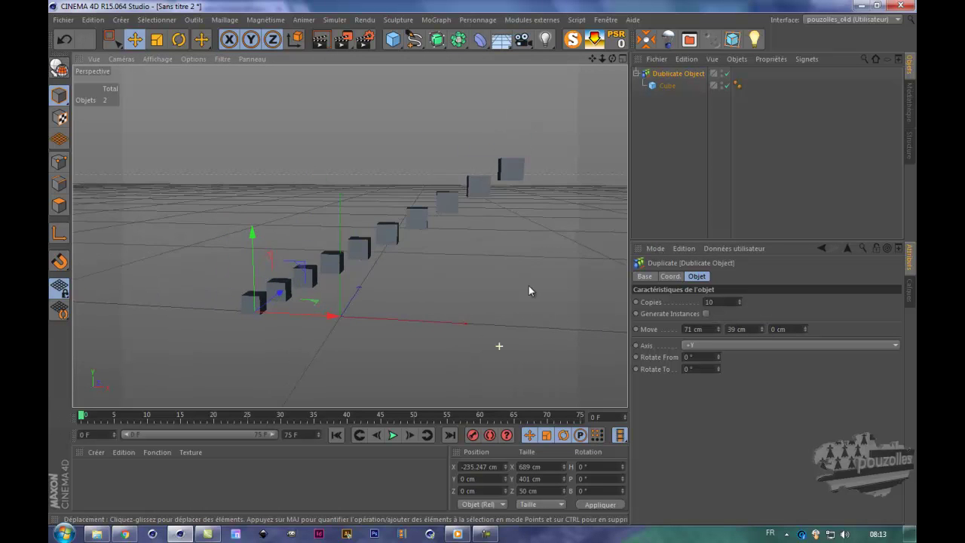
left_click_drag(613, 59, 483, 263)
left_click_drag(806, 328, 807, 325)
left_click(785, 330)
type("90")
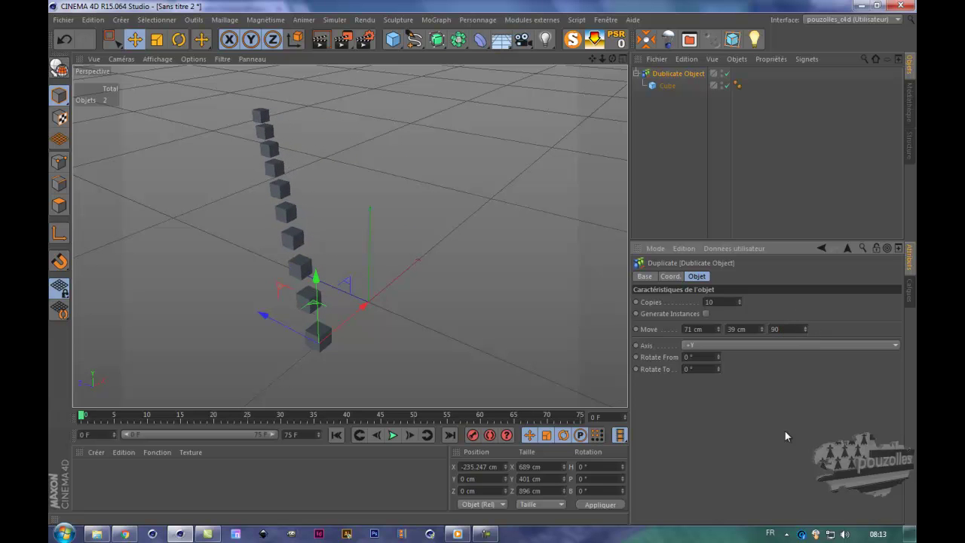
key("Return")
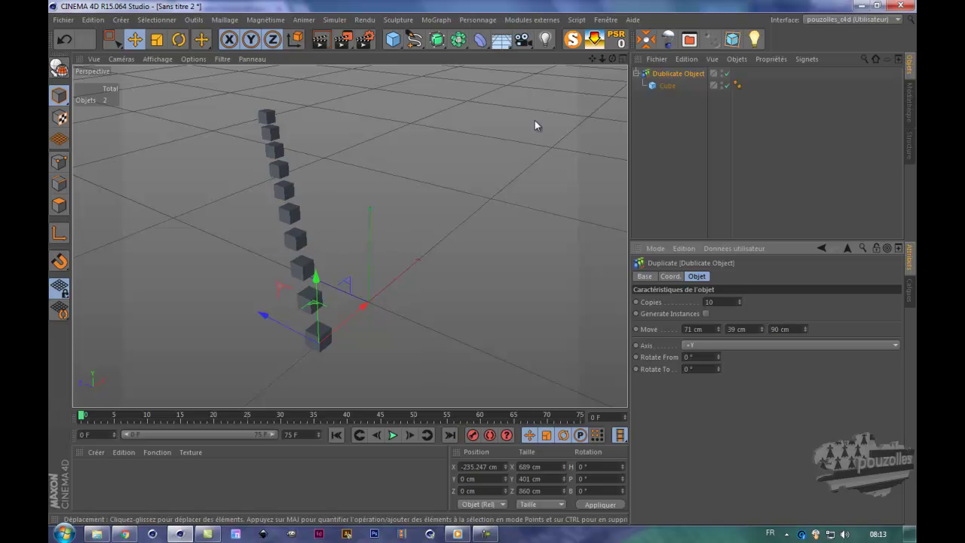
mouse_move(471, 264)
left_mouse_down("alt")
mouse_move(481, 265)
mouse_move(476, 248)
mouse_move(482, 263)
left_mouse_up("alt")
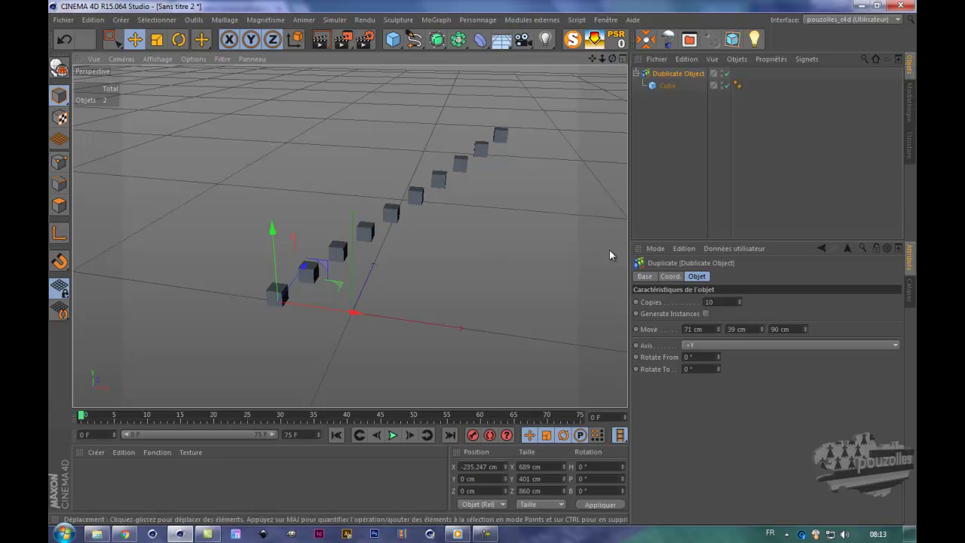
Set the Dublicate Object's X Move offset to 0 cm
left_click_drag(717, 332, 706, 329)
double_click(706, 329)
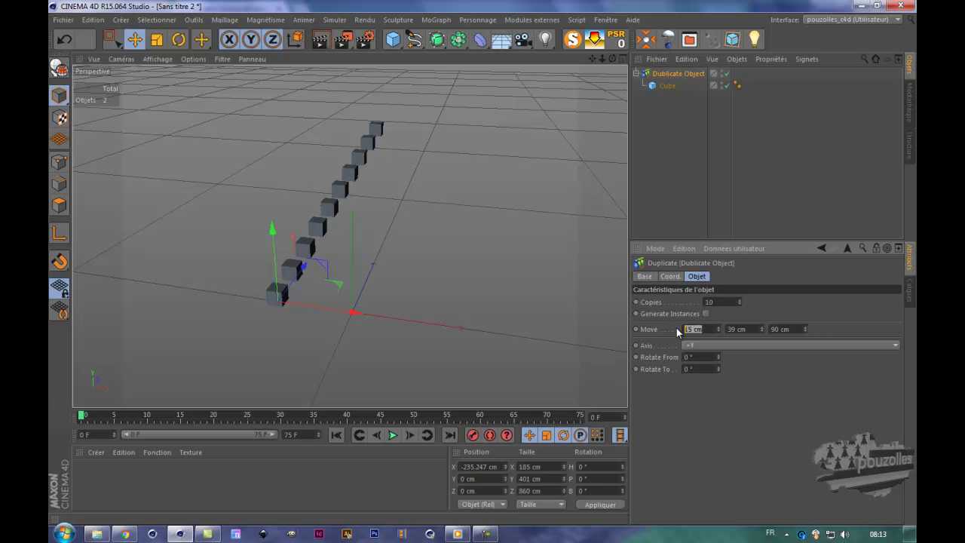
type("0")
key("Return")
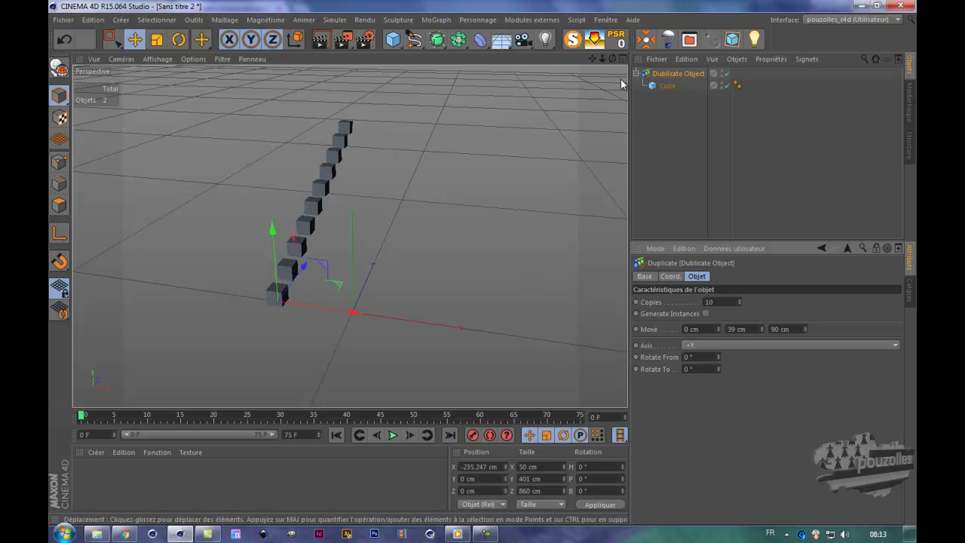
left_click_drag(612, 59, 476, 257)
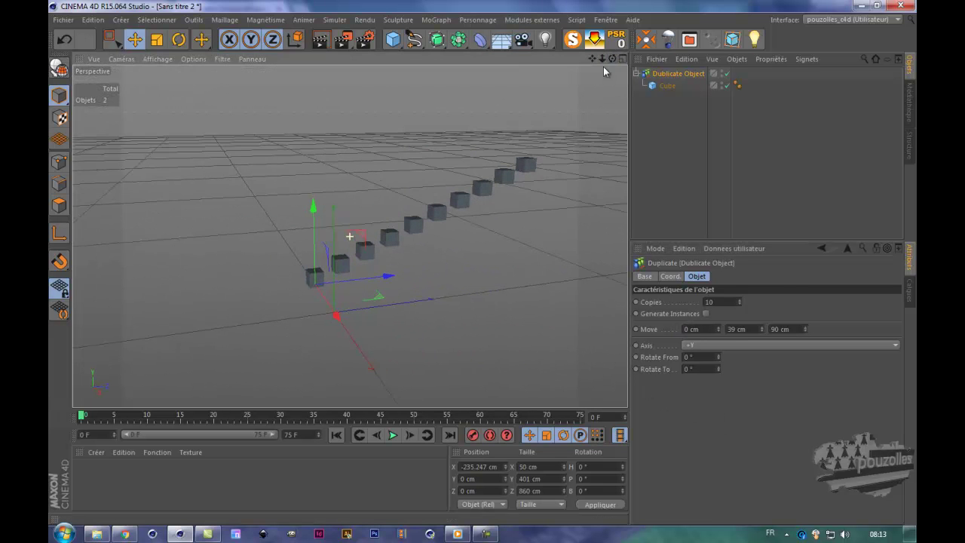
Flatten the source cube to a Y size of 20 cm and widen its X size to 70 cm
left_click(668, 86)
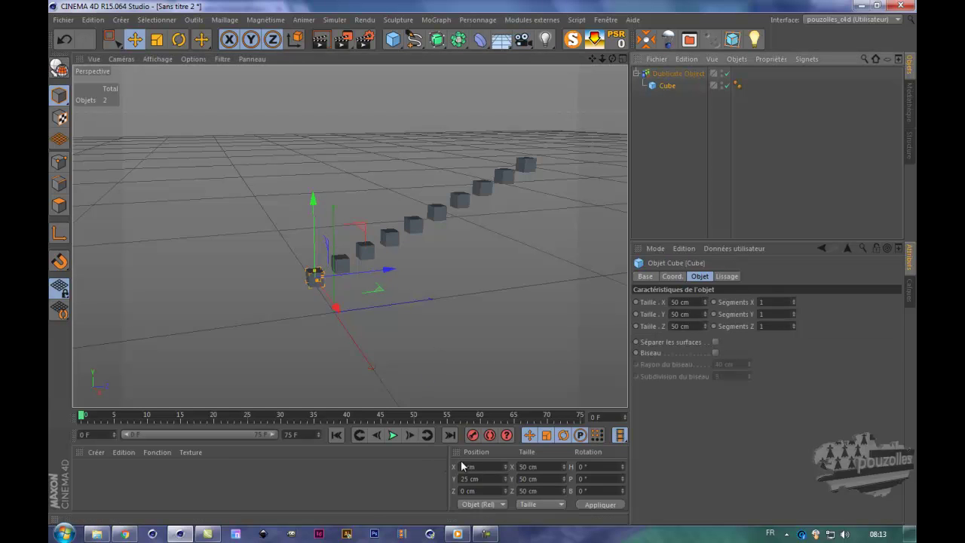
scroll(310, 278, "up", 1)
scroll(310, 278, "up", 2)
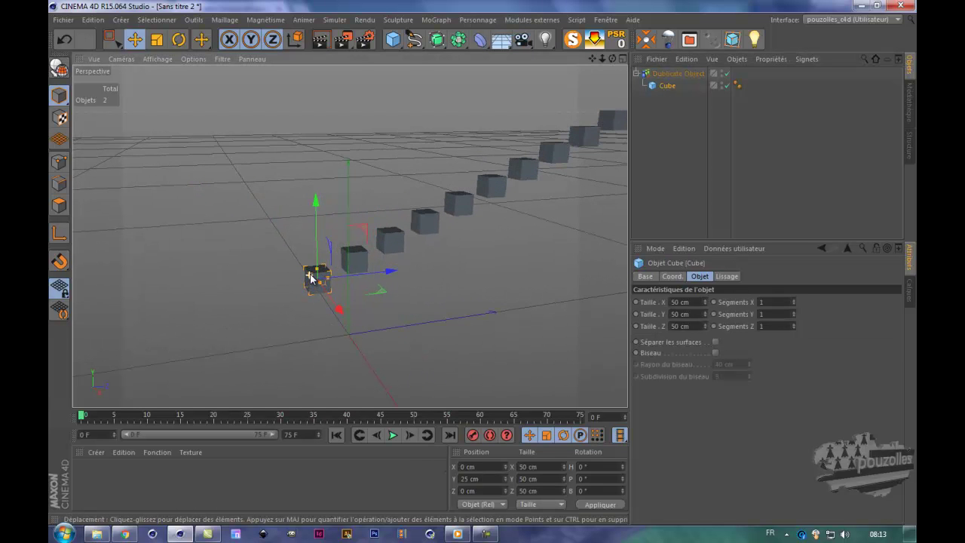
double_click(676, 313)
type("20")
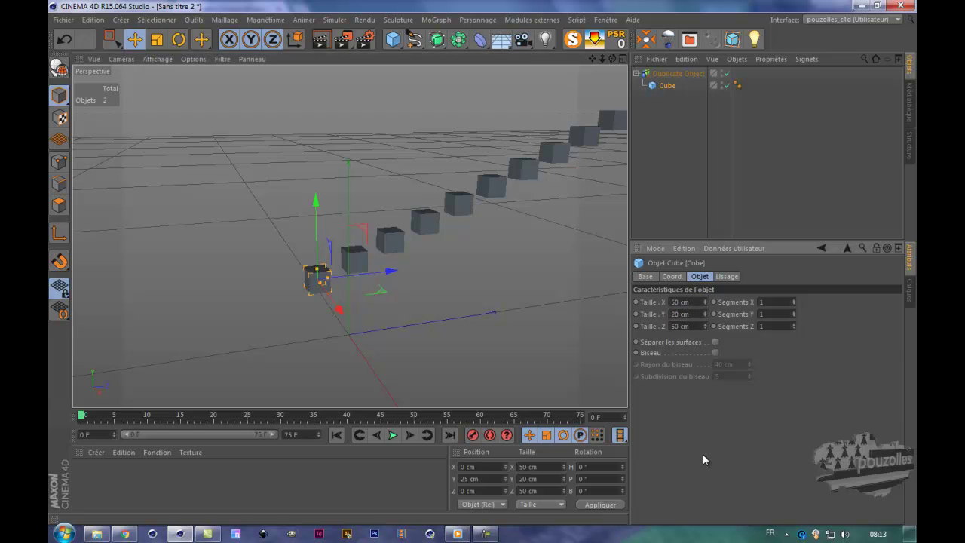
key("Return")
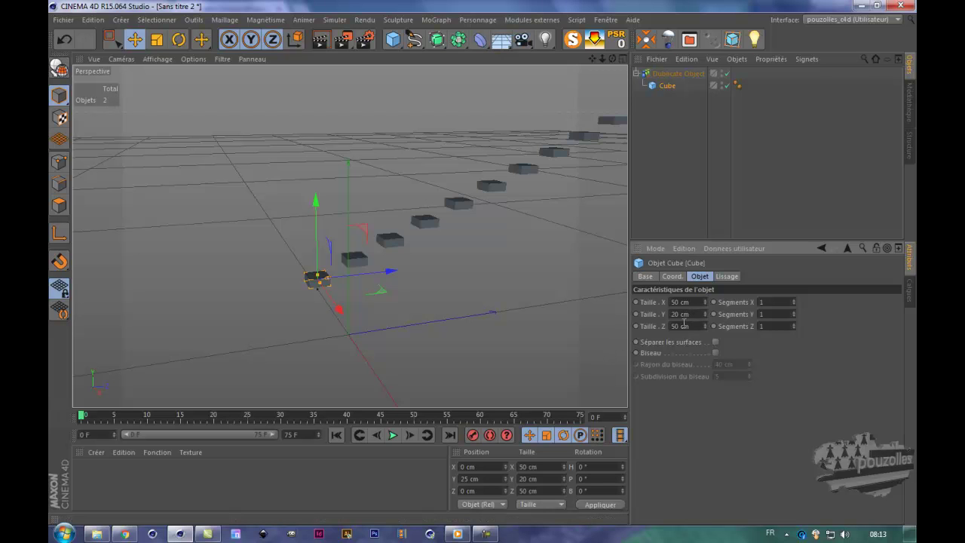
double_click(678, 302)
type("70")
key("Return")
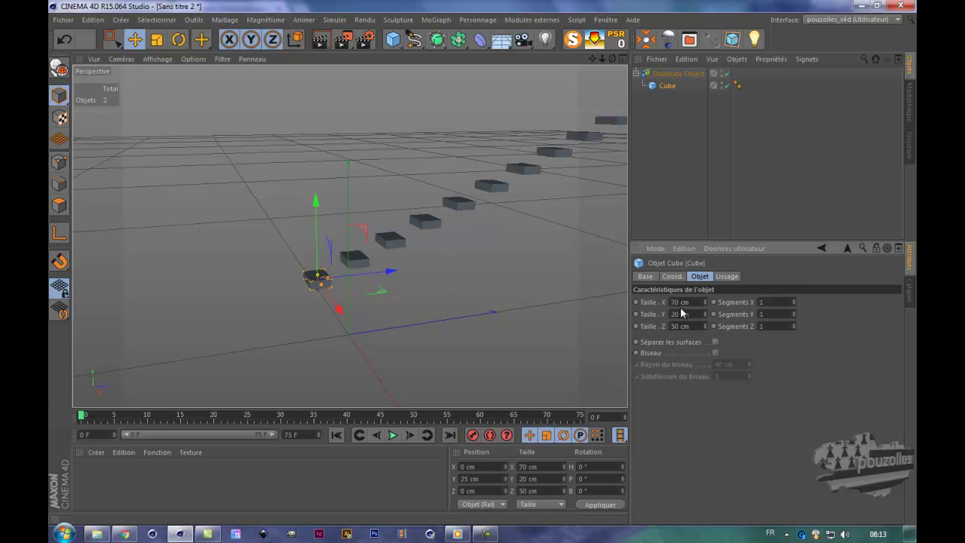
Reduce the Dublicate Object's Move offsets to 20 cm in Y and 38 cm in Z so neighbouring steps meet
left_click(678, 73)
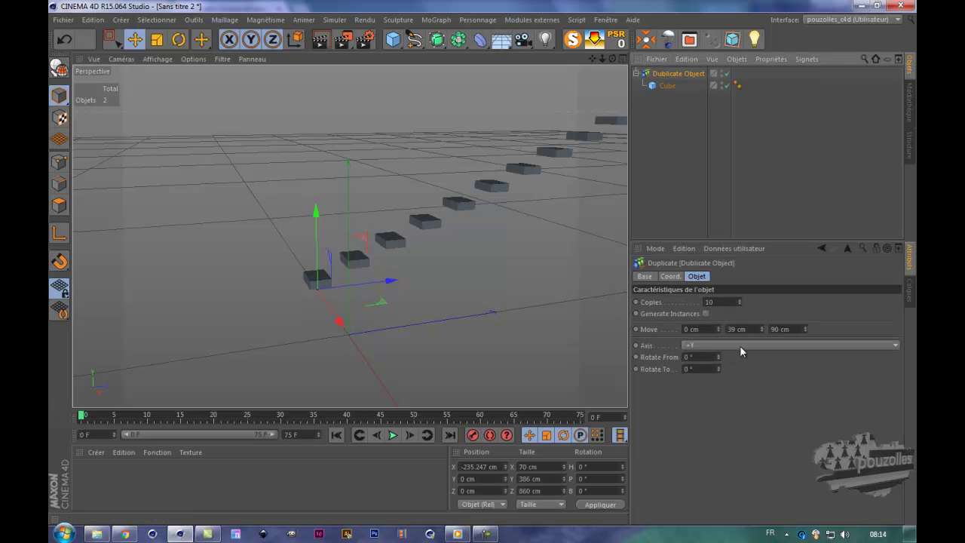
left_click_drag(762, 330, 761, 328)
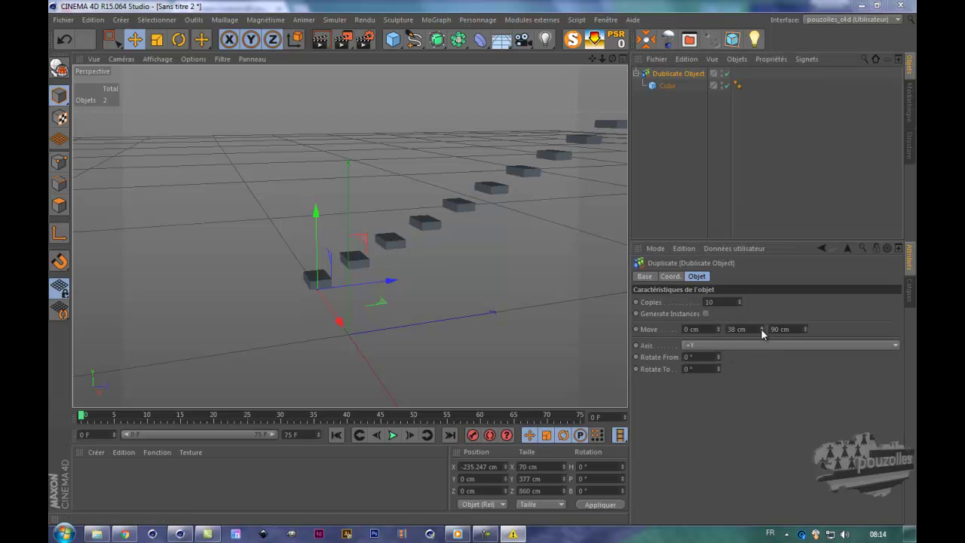
left_click(722, 305)
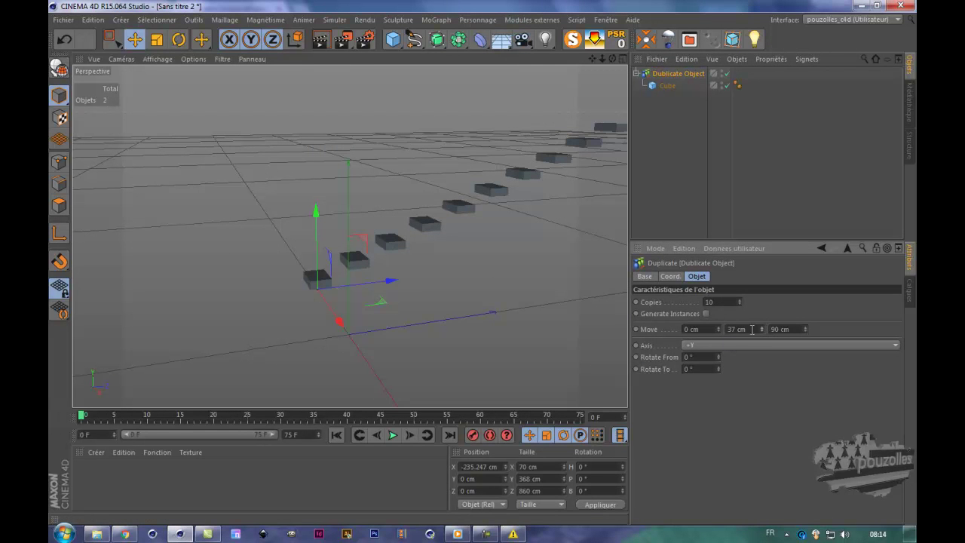
left_click_drag(761, 332, 803, 332)
middle_click(476, 329)
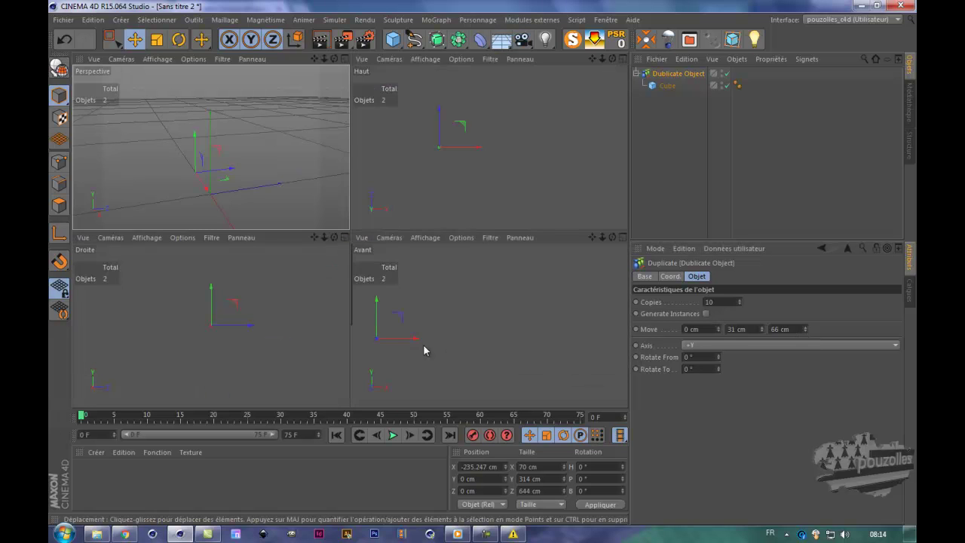
middle_click(256, 312)
scroll(434, 318, "down", 3)
scroll(379, 274, "up", 3)
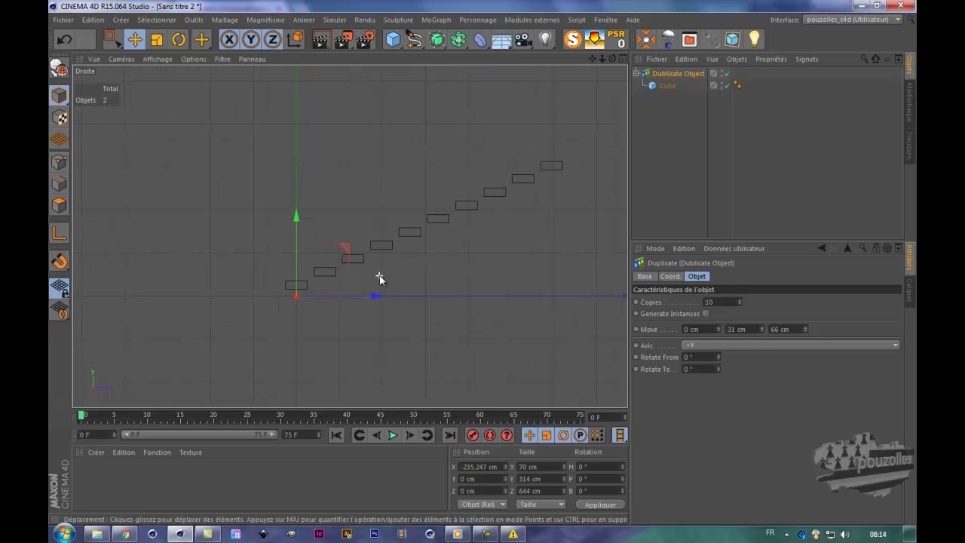
left_click_drag(806, 333, 806, 335)
left_click_drag(806, 334, 761, 329)
scroll(342, 267, "up", 1)
scroll(341, 269, "up", 1)
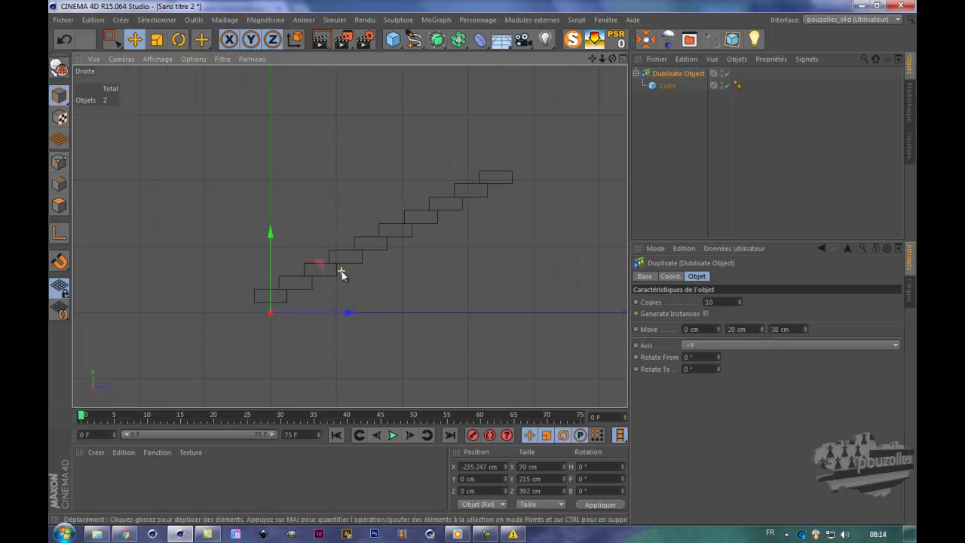
Drop the source cube to the floor and inspect the staircase in perspective
left_click(666, 85)
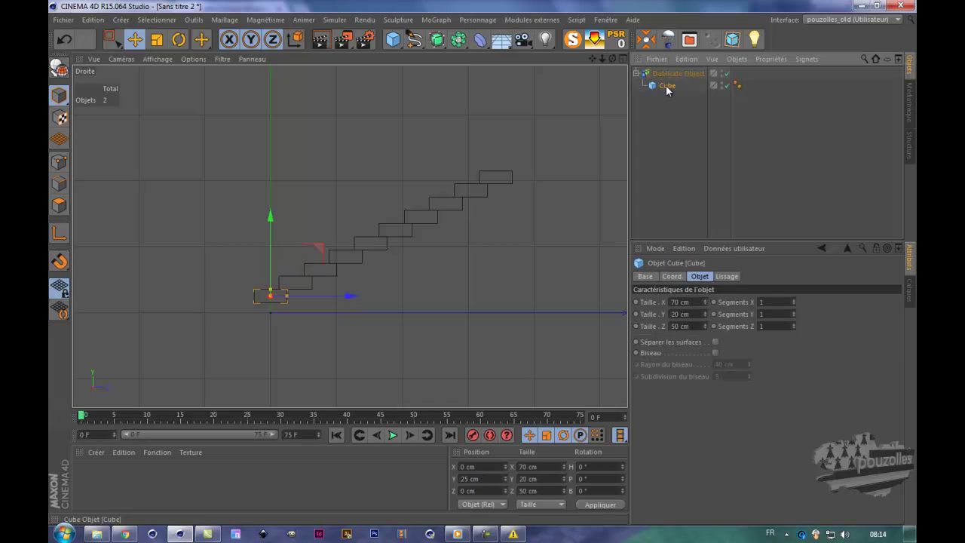
left_click(595, 39)
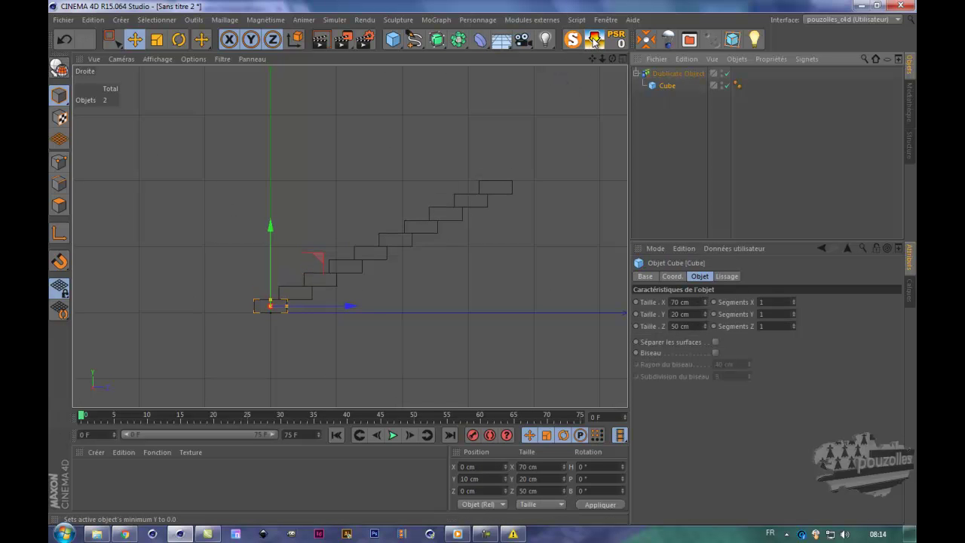
middle_click(252, 257)
middle_click(253, 206)
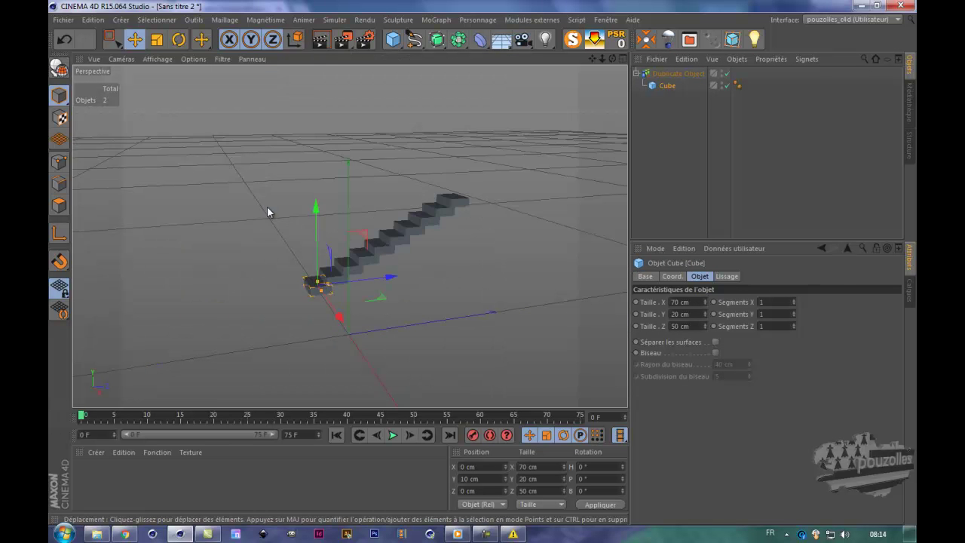
right_click_drag(358, 262, 528, 200, "alt")
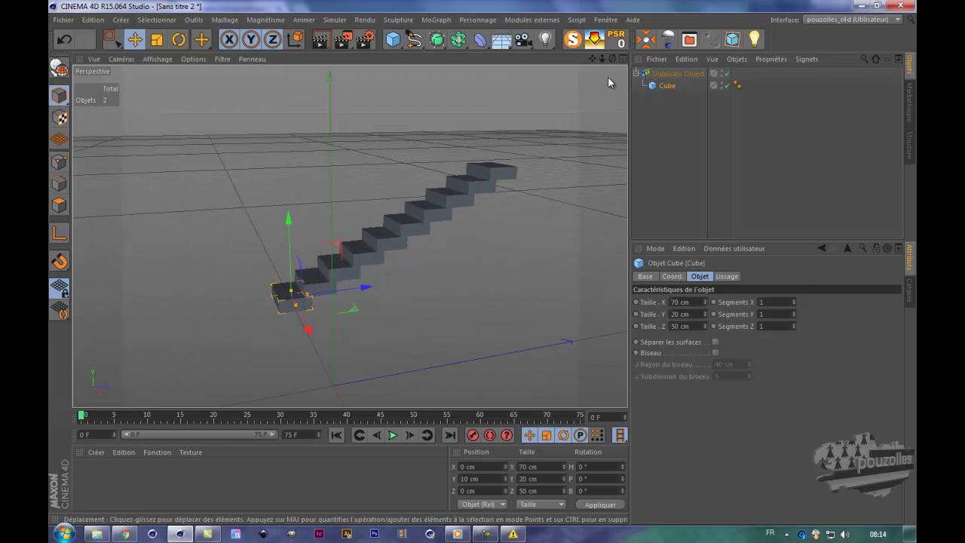
left_click_drag(612, 57, 485, 261)
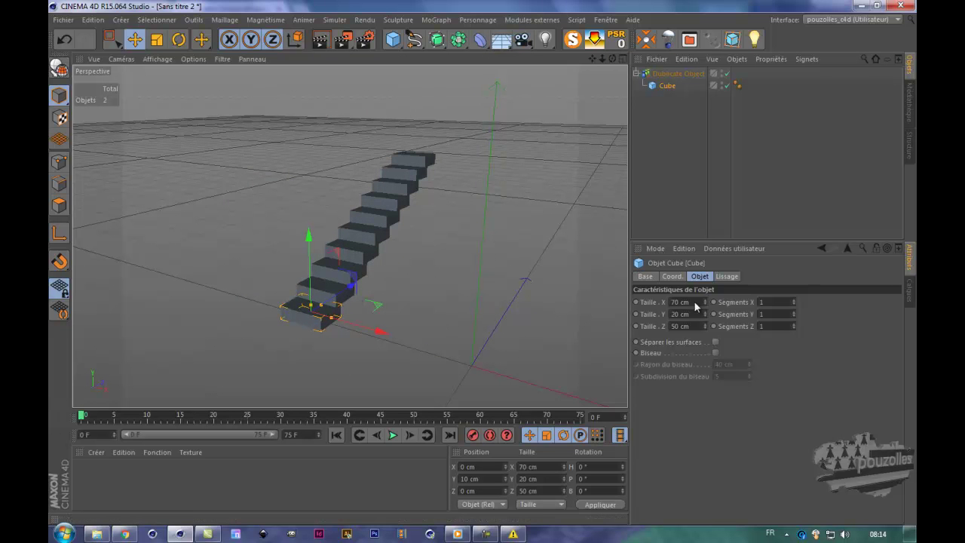
Try Rotate From and Rotate To at 30° on the Dublicate Object and reset both to 0°
left_click(678, 73)
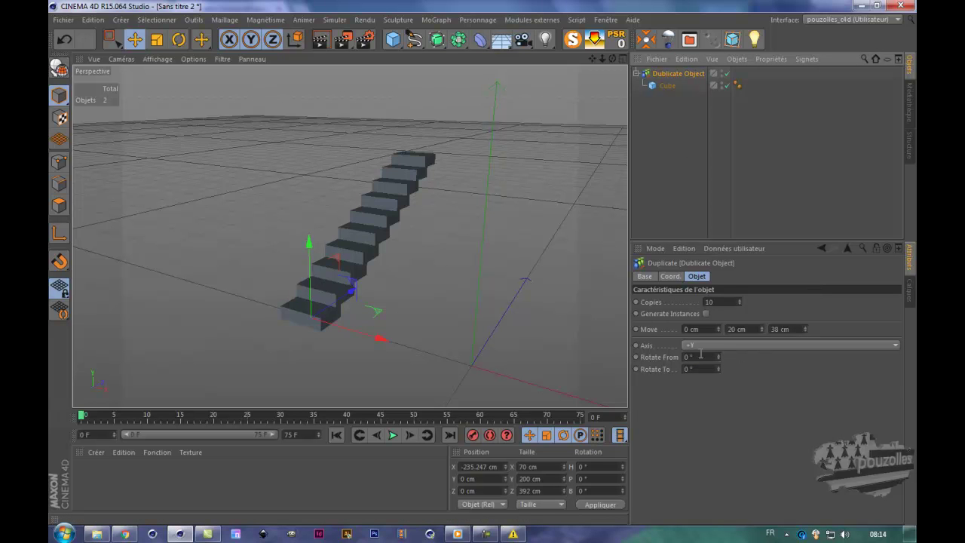
mouse_move(718, 354)
left_mouse_down()
mouse_move(718, 378)
mouse_move(720, 369)
left_mouse_up()
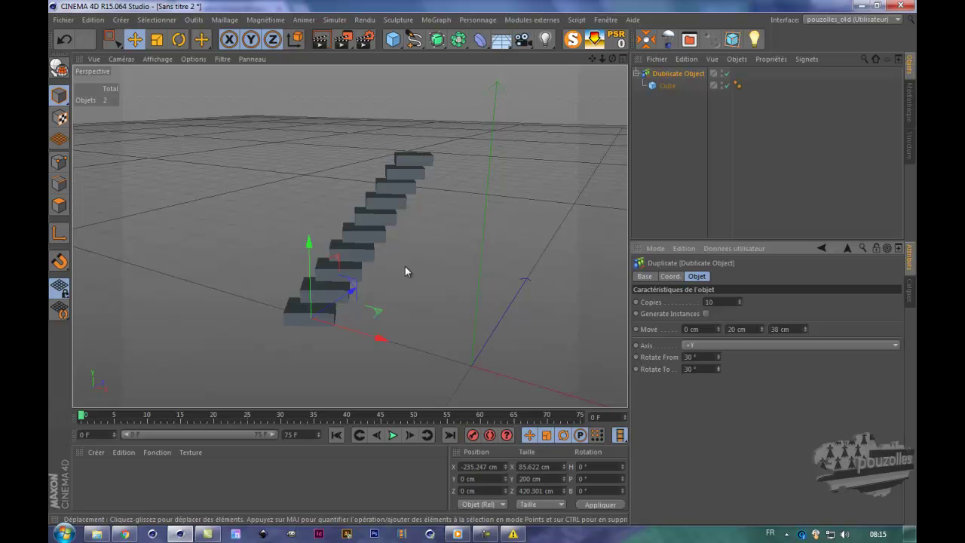
double_click(695, 358)
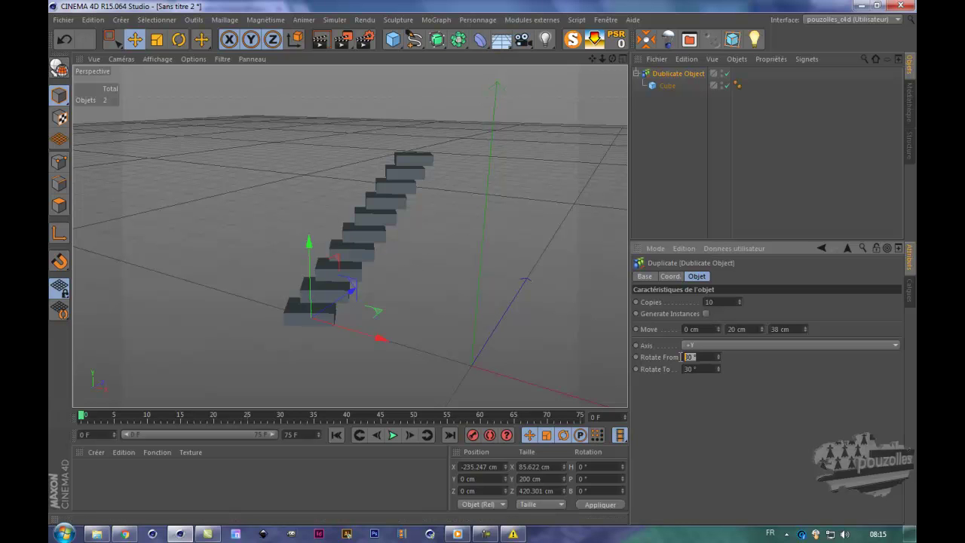
type("0")
key("Tab")
type("0")
key("Return")
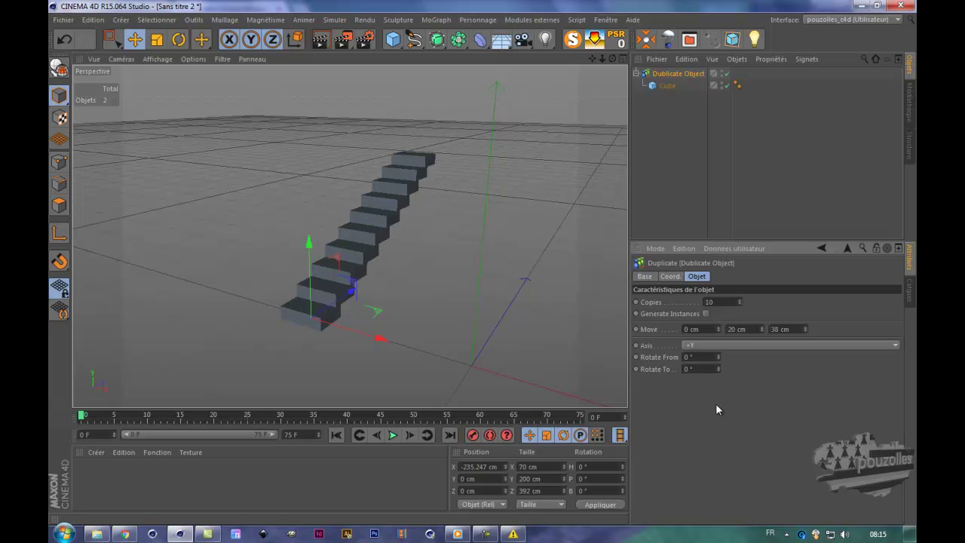
Change the Dublicate Object's rotation axis to +X, try its Rotate From and Rotate To angles, and return both to 0°
left_click(722, 344)
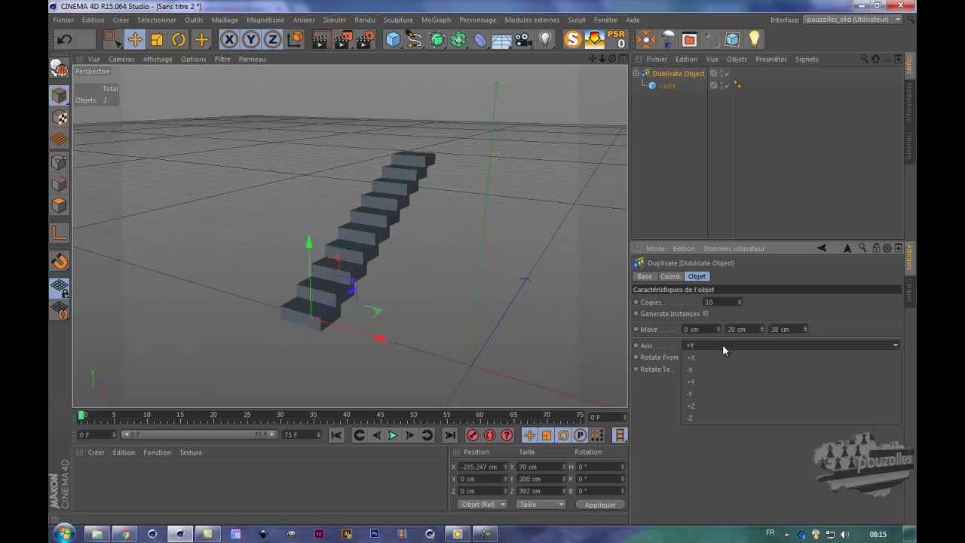
left_click(720, 356)
left_click_drag(717, 360, 652, 354)
type("0")
key("Return")
left_click(714, 369)
left_click_drag(719, 367, 670, 370)
key("Return")
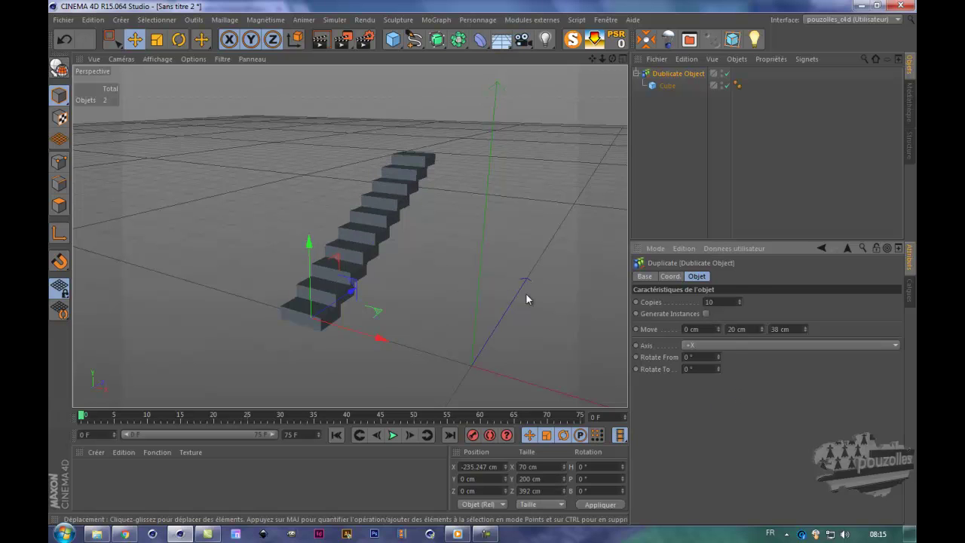
Set the Dublicate Object's Y and Z Move offsets to 0 cm
left_click(738, 330)
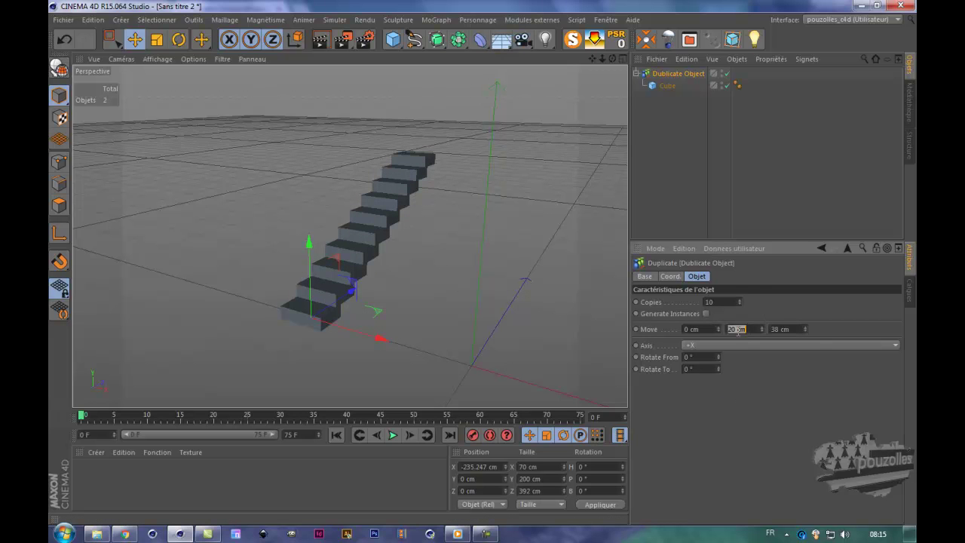
type("0")
key("Tab")
type("0")
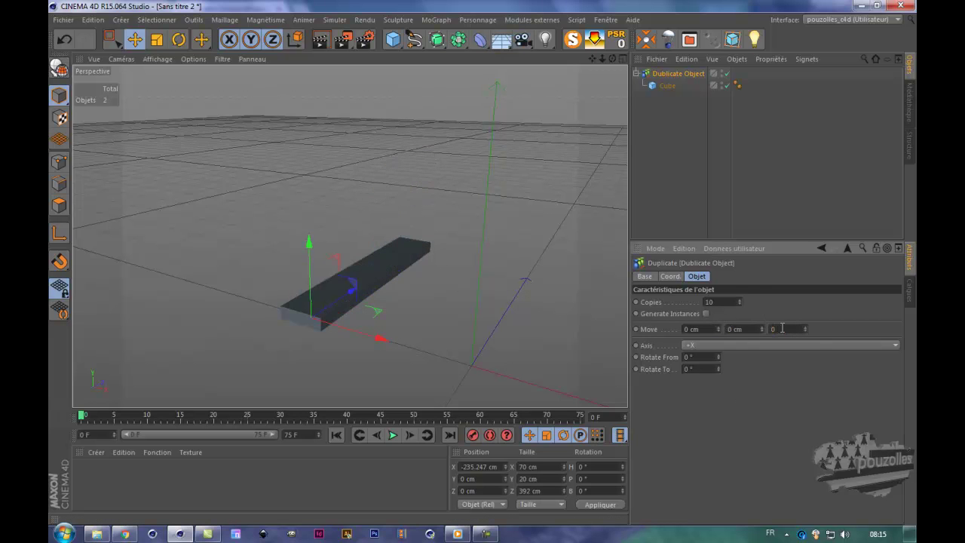
key("Return")
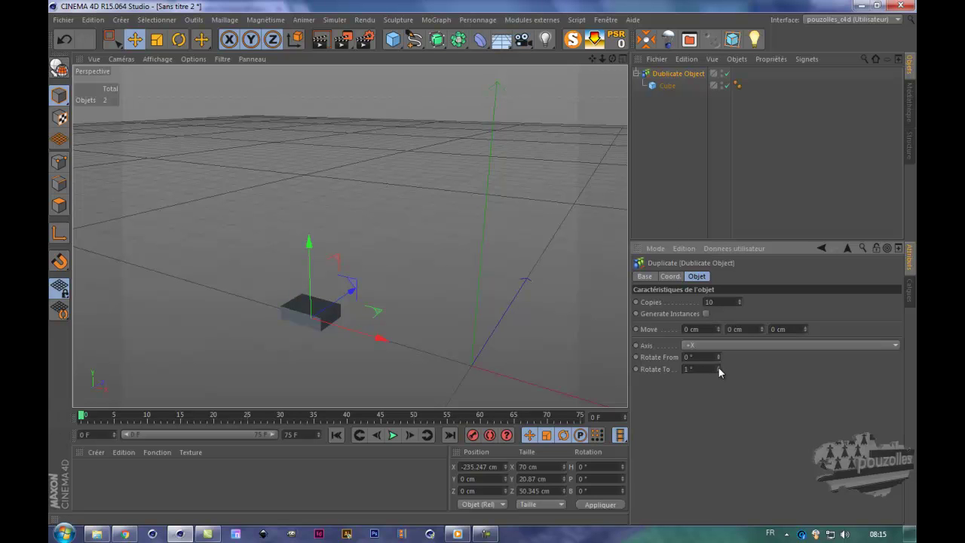
Set the Dublicate Object's Rotate To angle to 45°
left_click_drag(701, 368, 676, 368)
type("45")
key("Return")
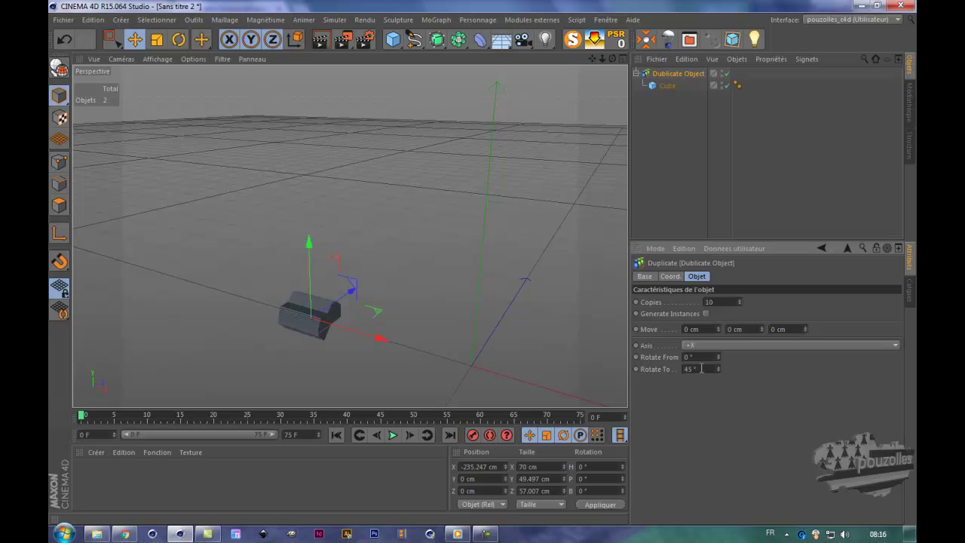
Try moving the source cube along X to about 229 cm and reset its position, scale and rotation with Reset PSR
left_click(668, 85)
left_click_drag(380, 337, 554, 383)
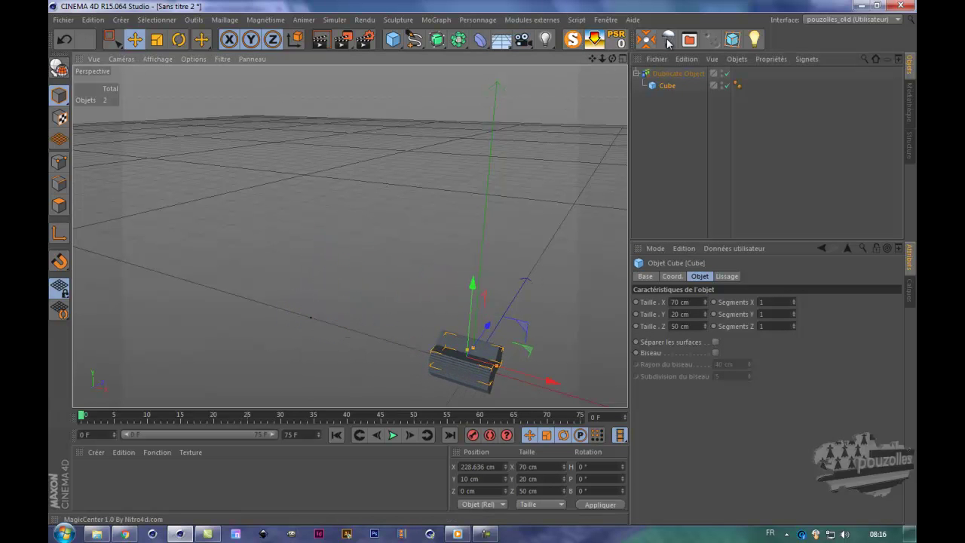
left_click(618, 41)
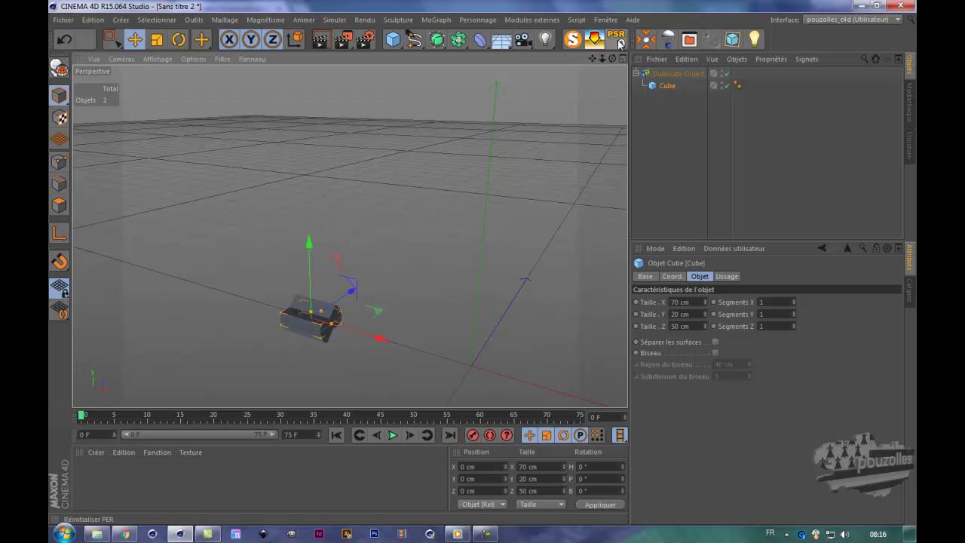
Apply Drop To Floor and Reset PSR to the Dublicate Object to bring it to the world origin
scroll(420, 244, "down", 4)
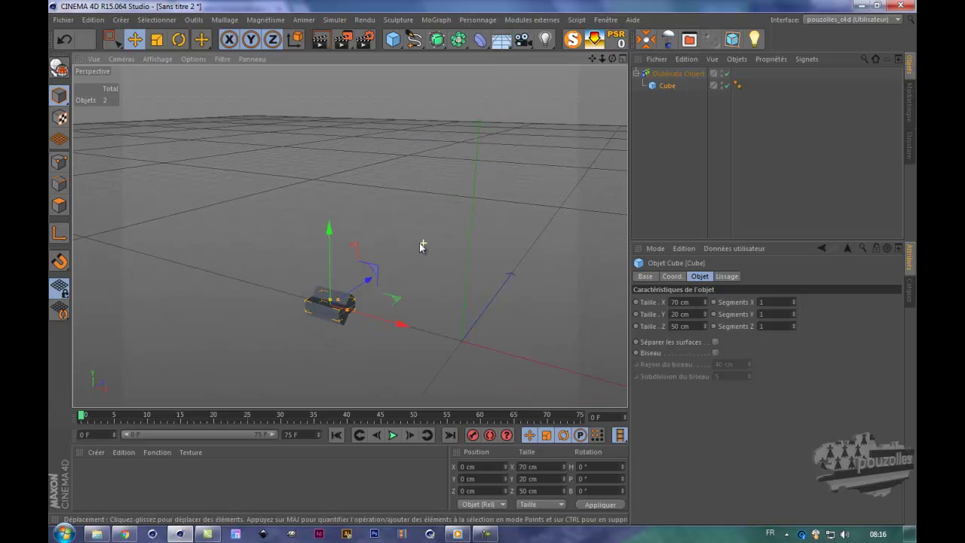
left_click(671, 73)
left_click(594, 42)
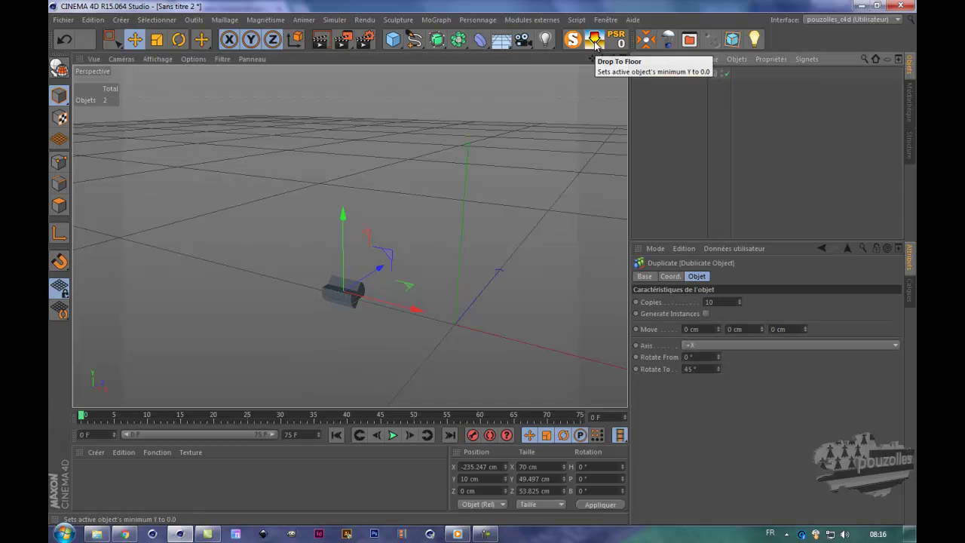
left_click(619, 42)
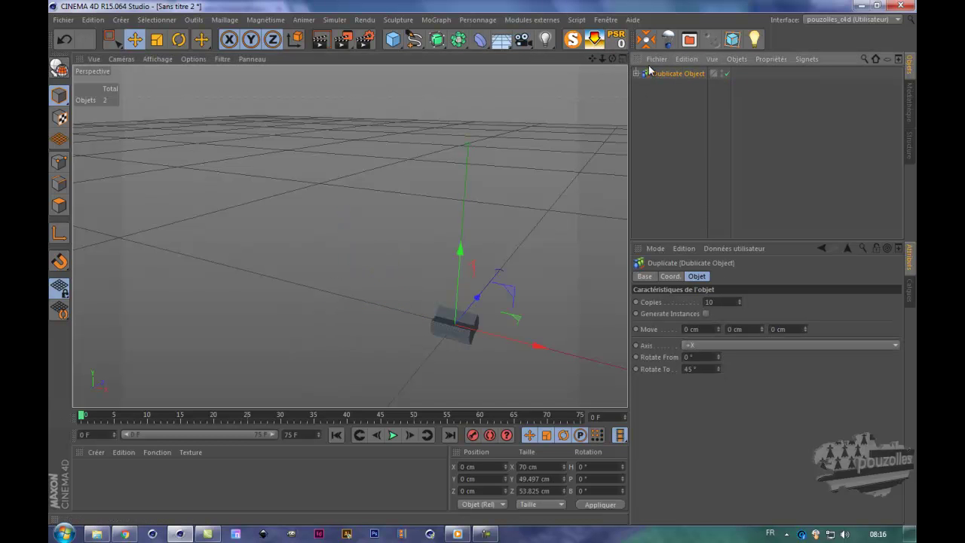
Set the Dublicate Object's Rotate To angle to 360° for a full turn of copies
left_click(635, 73)
left_click(667, 86)
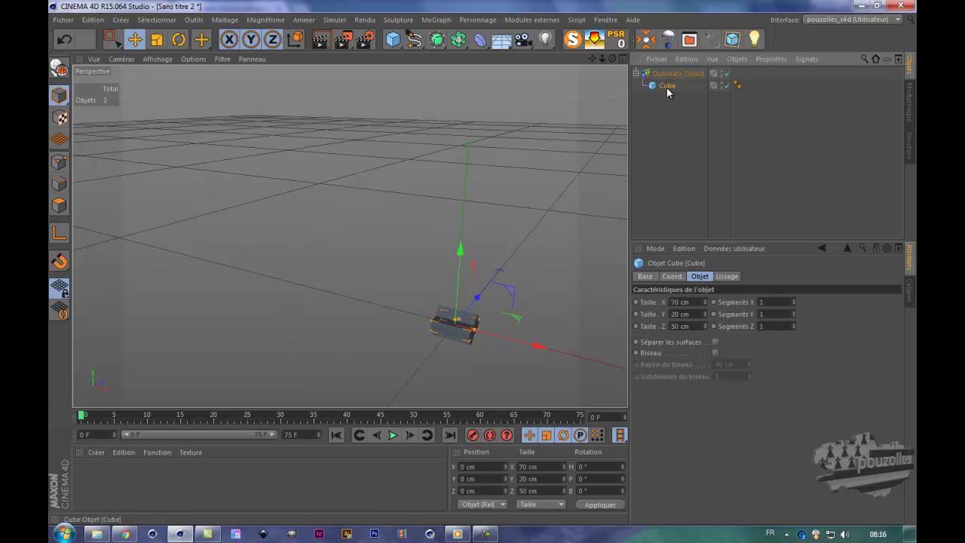
scroll(472, 360, "up", 5)
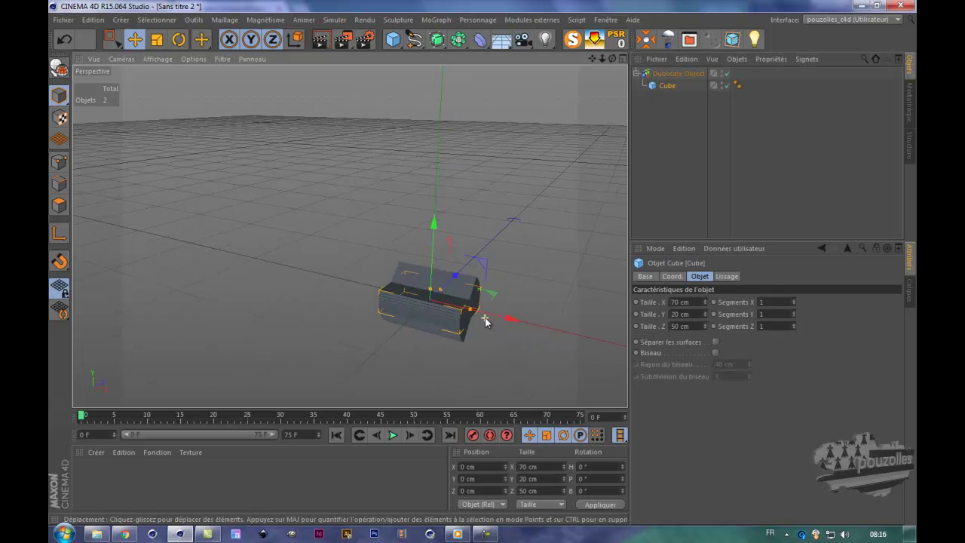
left_click_drag(612, 59, 481, 262)
left_click(675, 74)
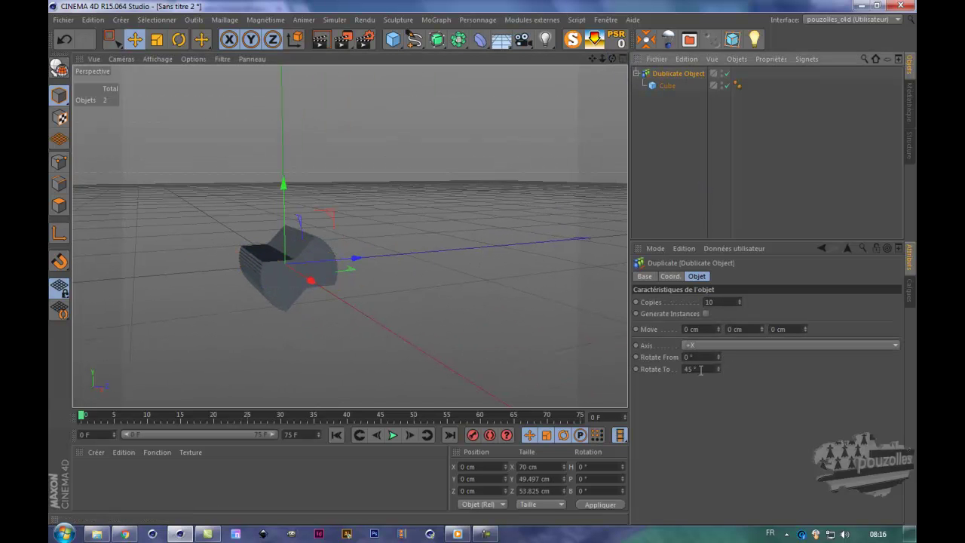
left_click_drag(703, 370, 664, 369)
type("360")
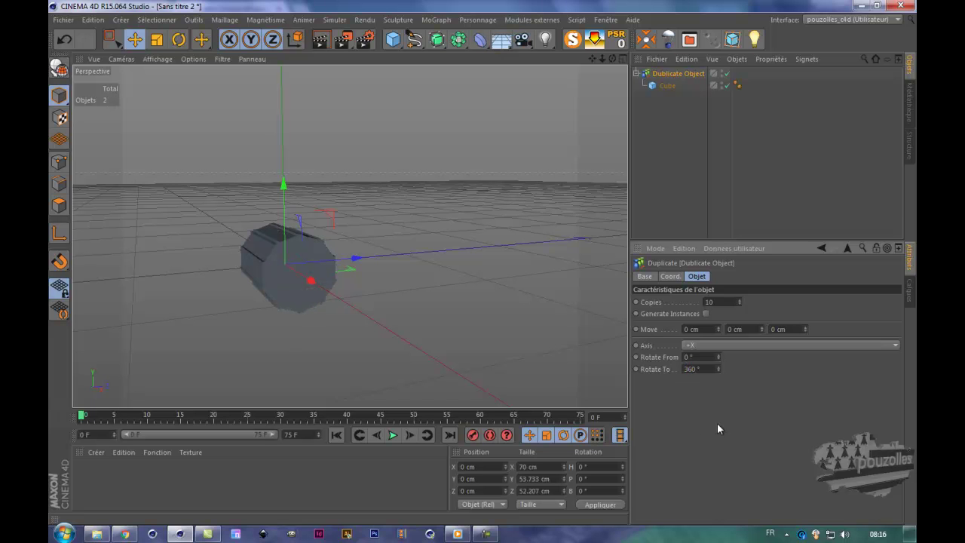
Nudge the Dublicate Object about 0.5 cm along Z, try raising it about 11 cm in Y, and undo the raise
mouse_move(355, 266)
left_mouse_down()
mouse_move(369, 260)
mouse_move(355, 259)
left_mouse_up()
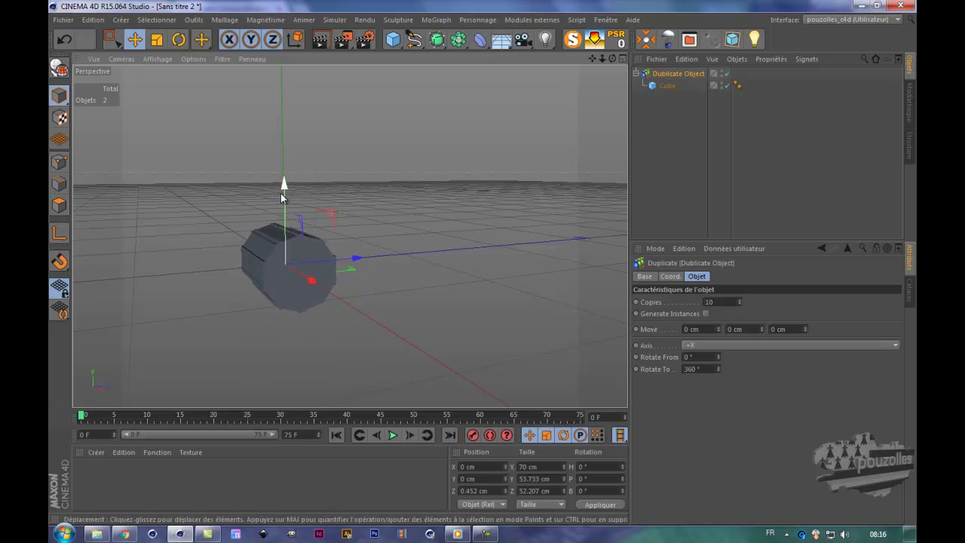
left_click_drag(282, 183, 241, 161)
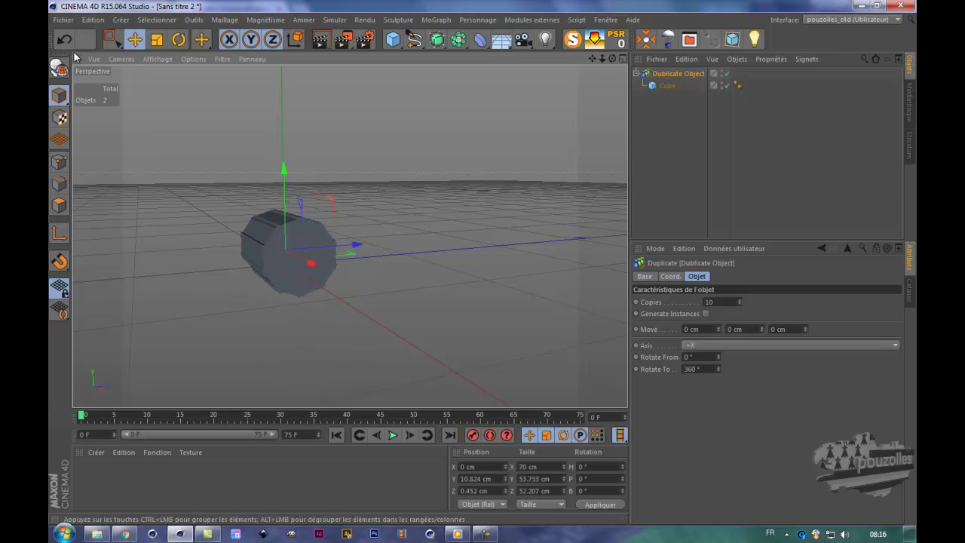
left_click(65, 40)
Raise the source cube to about 93 cm in Y to spread the copies into a ring, and reselect the Dublicate Object
left_click(669, 86)
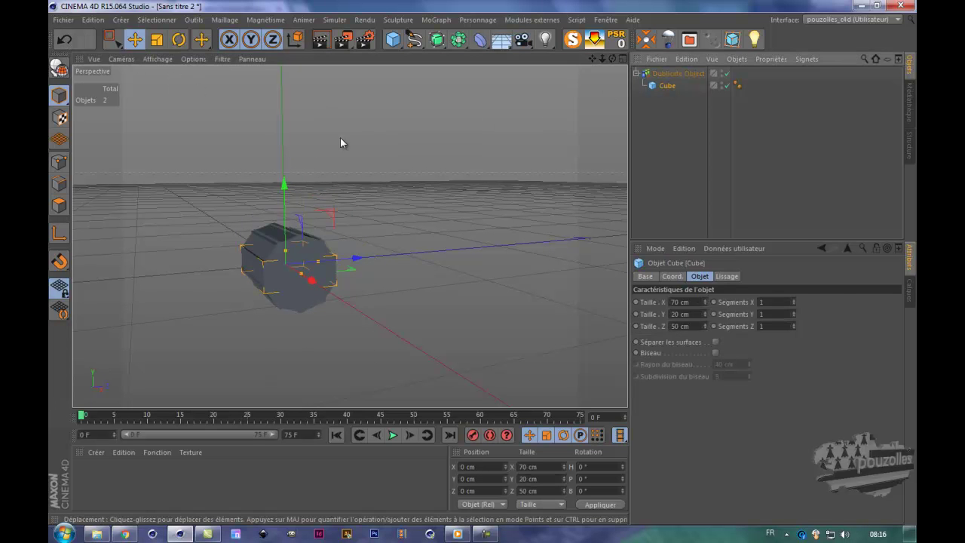
left_click_drag(285, 186, 304, 48)
mouse_move(490, 265)
left_mouse_down("alt")
mouse_move(586, 67)
mouse_move(483, 263)
left_mouse_up("alt")
scroll(568, 118, "down", 5)
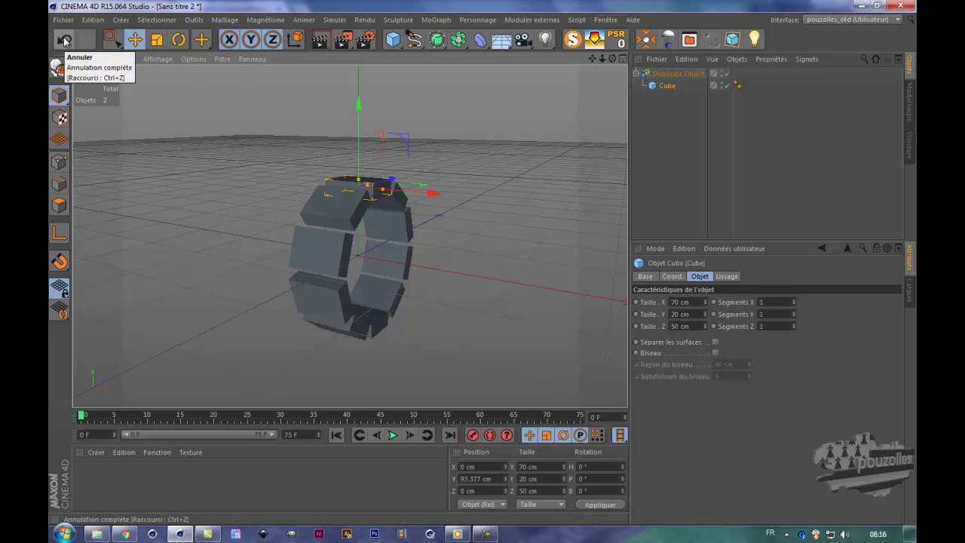
left_click(678, 74)
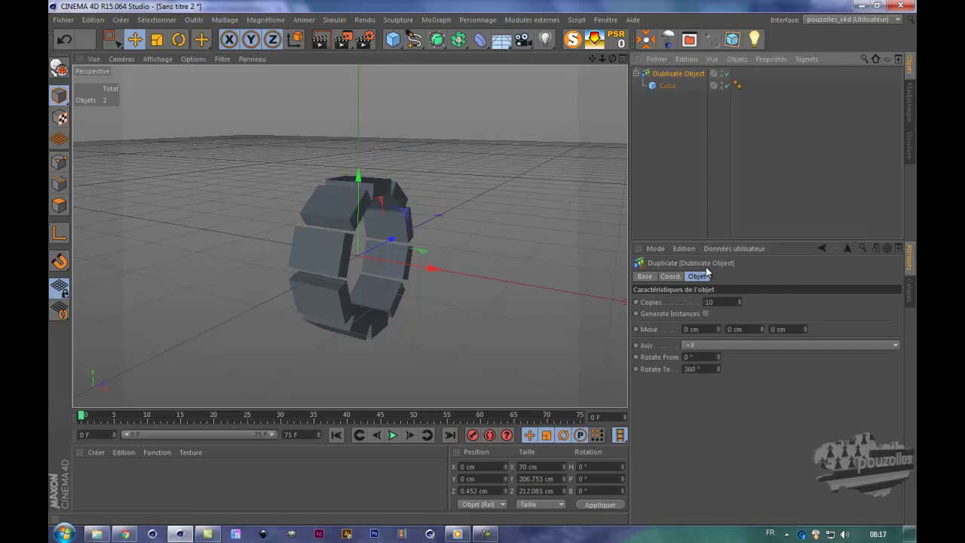
Reset the Dublicate Object's Rotate To angle to 0° and change its rotation Axis to +Z
double_click(700, 369)
type("0")
left_click(703, 344)
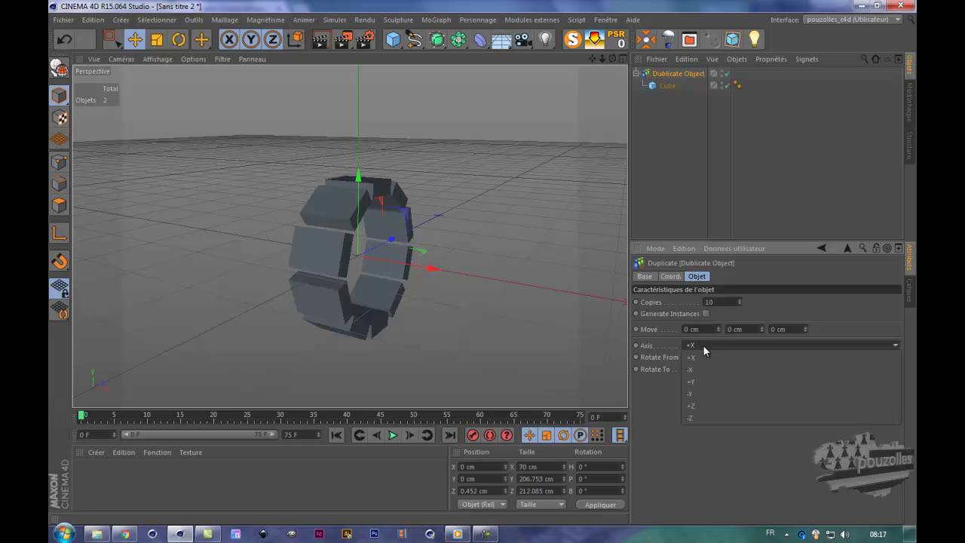
left_click(705, 405)
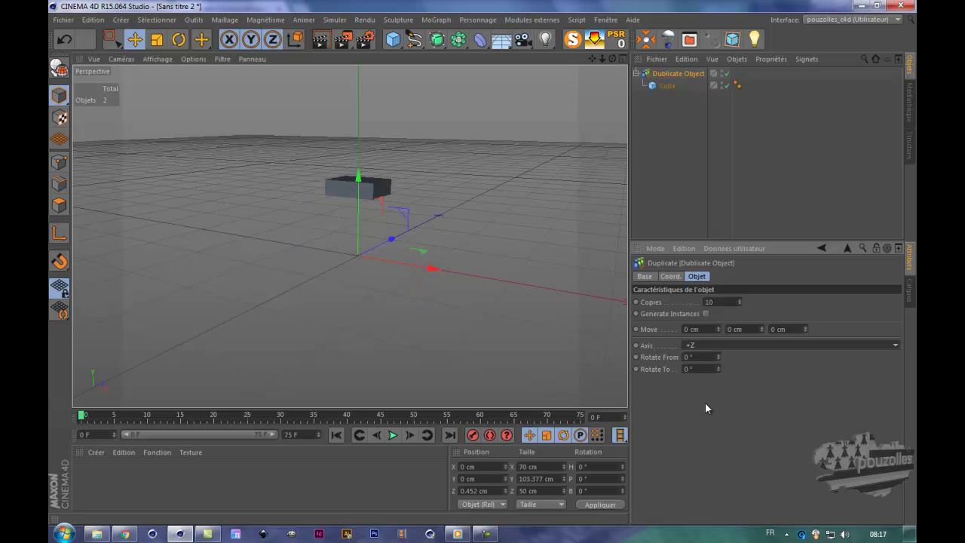
Drop the Dublicate Object to the floor and center its axis on the child cube
left_click(594, 40)
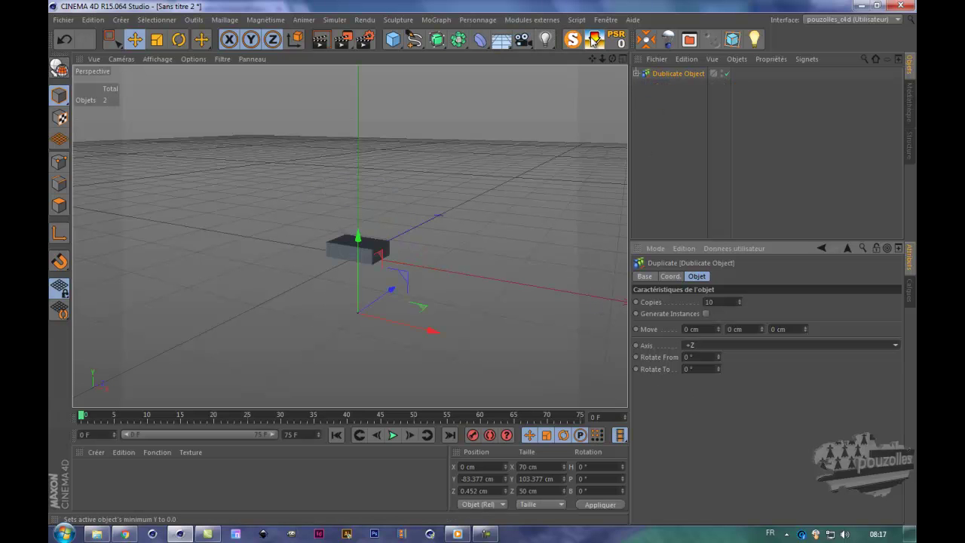
left_click(635, 74)
left_click(667, 86)
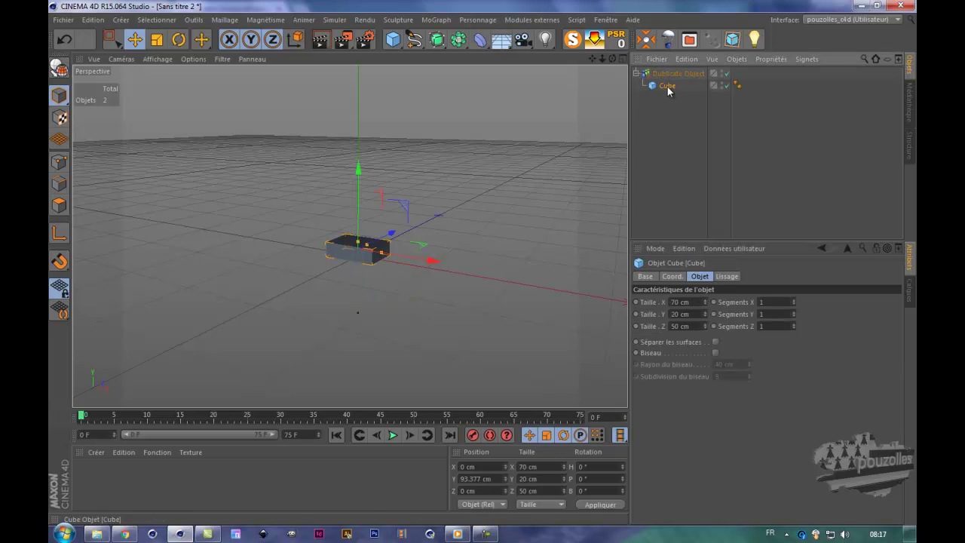
left_click(679, 74)
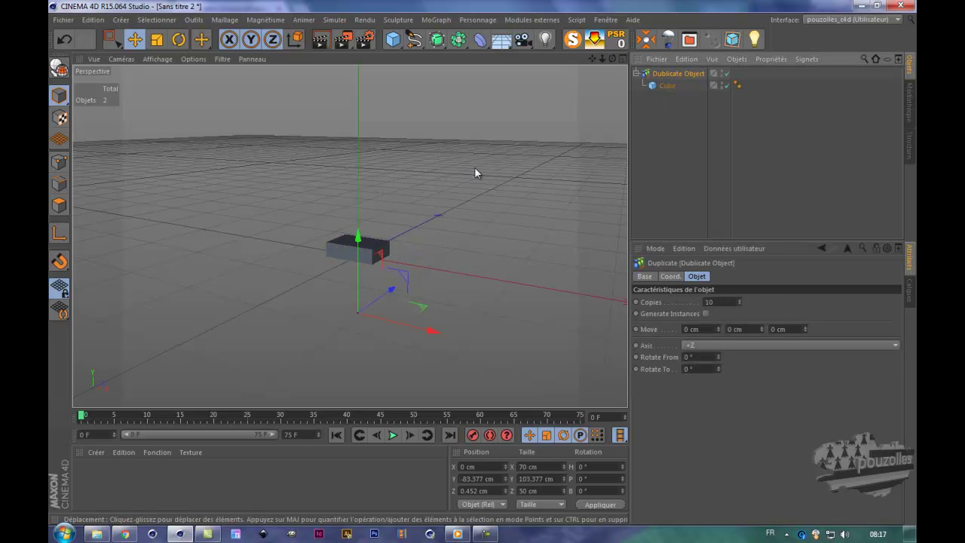
left_click(645, 40)
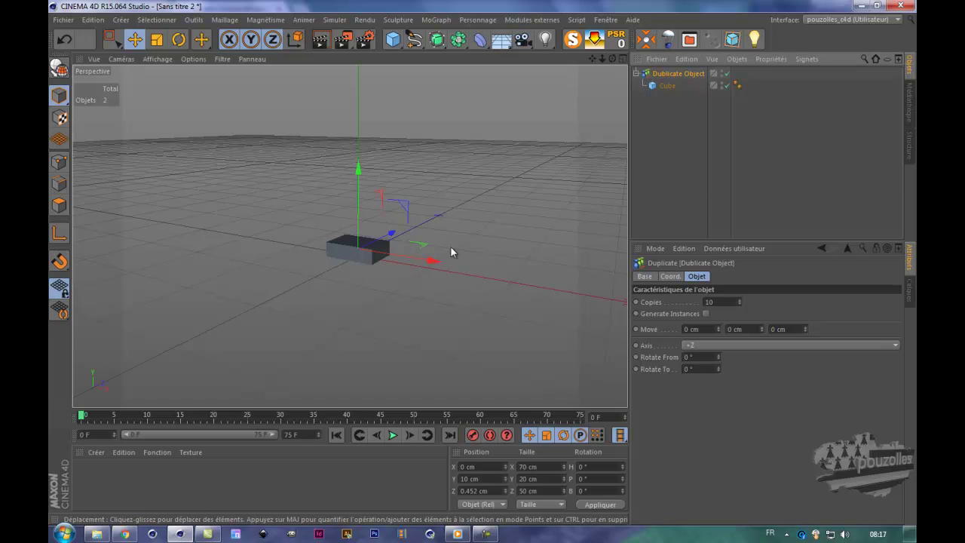
Try a Rotate To angle of 90° around the +Z axis and undo it
left_click_drag(701, 369, 681, 369)
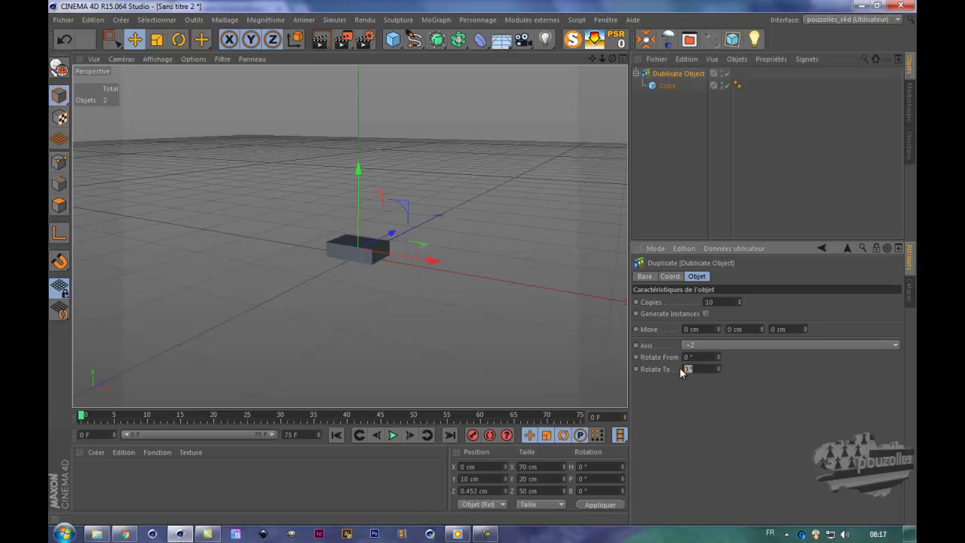
key("Return")
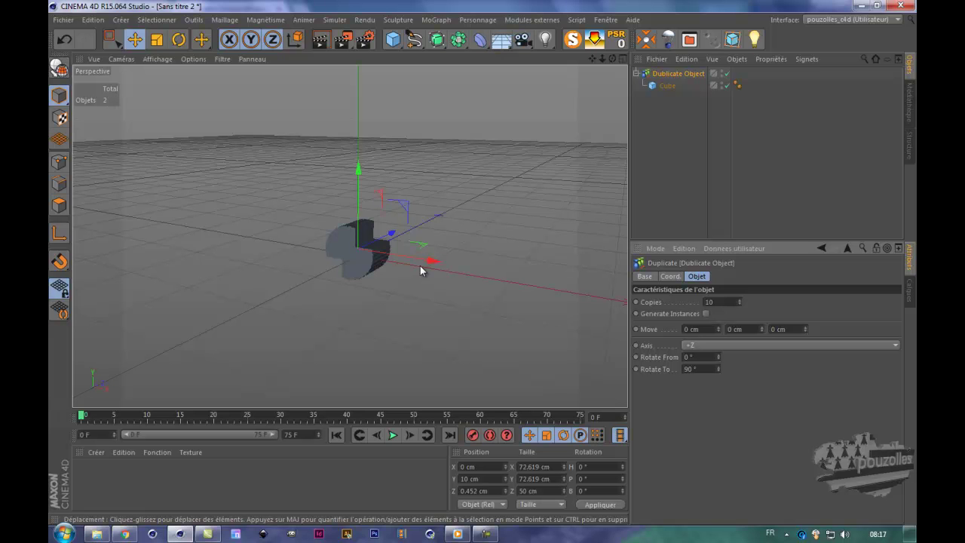
key("ctrl+z")
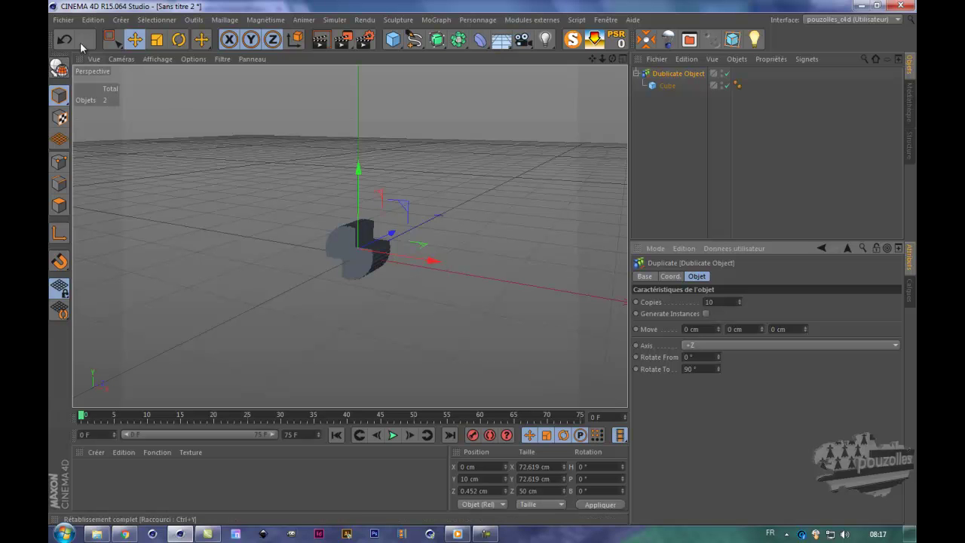
Change the Dublicate Object's Axis to +Y and set Rotate To to 90°, dismissing the Windows color scheme dialog
left_click(712, 344)
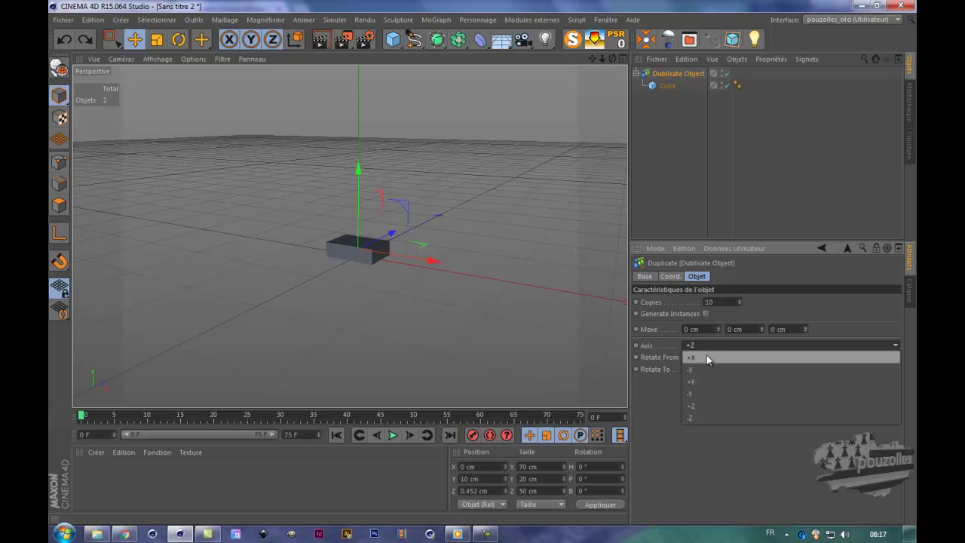
left_click(702, 381)
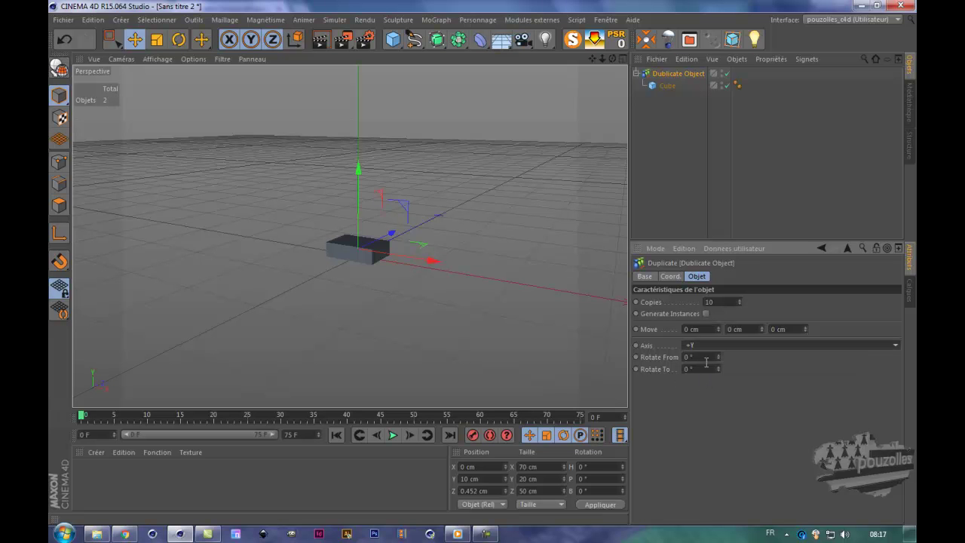
left_click(704, 369)
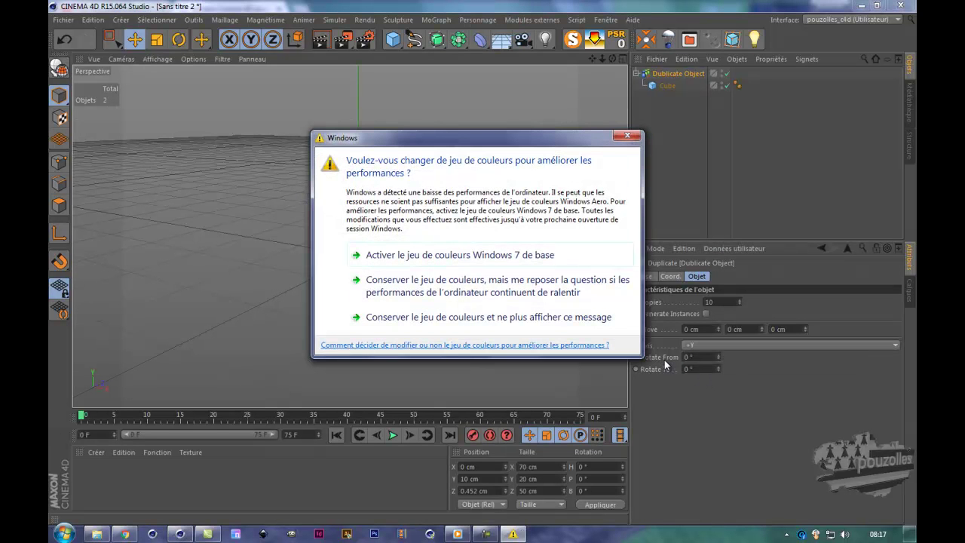
left_click(627, 138)
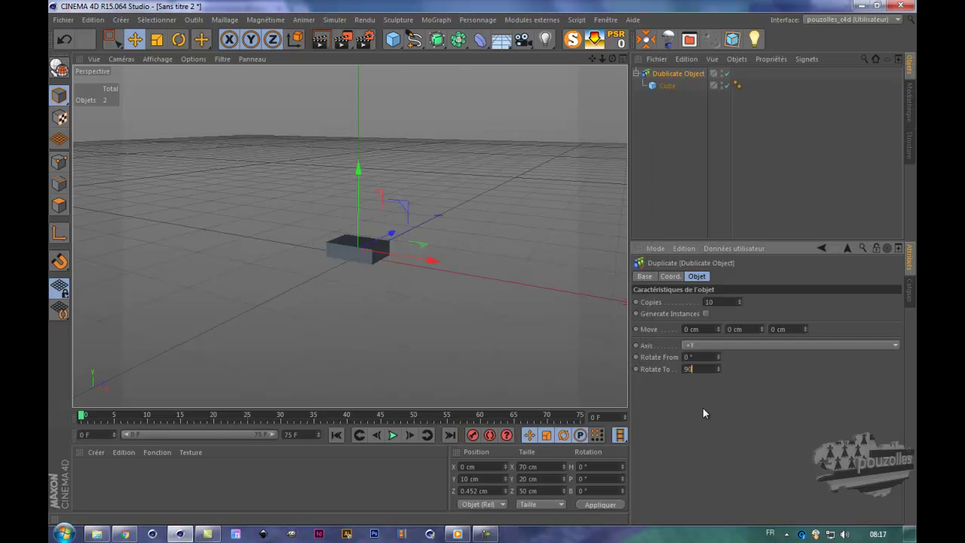
key("Return")
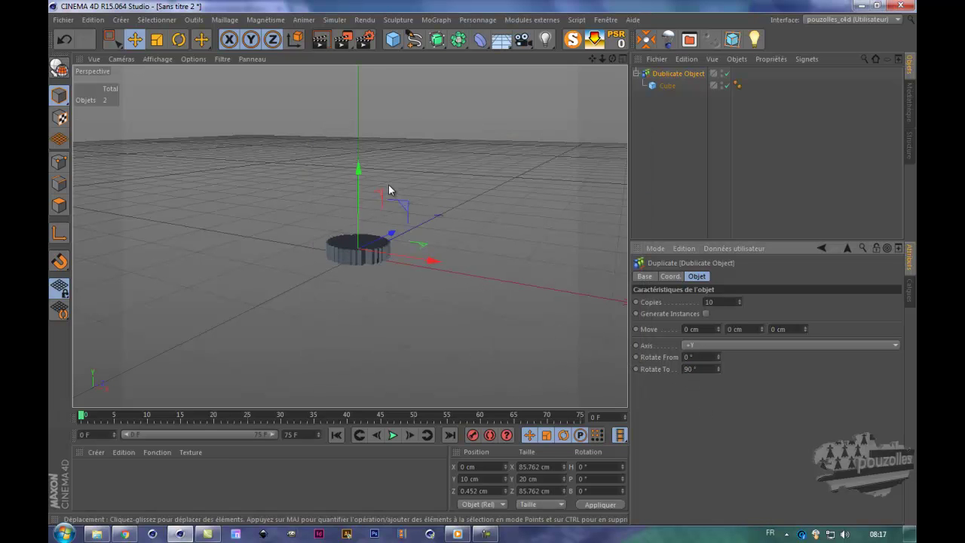
Move the source cube about 145 cm along X so the copies spread into a quarter arc
left_click(667, 86)
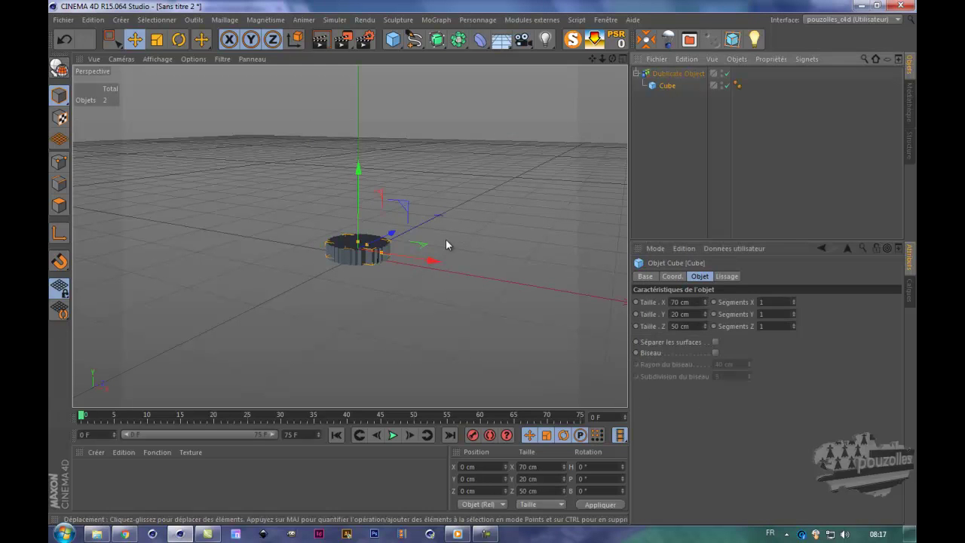
left_click_drag(434, 261, 541, 307)
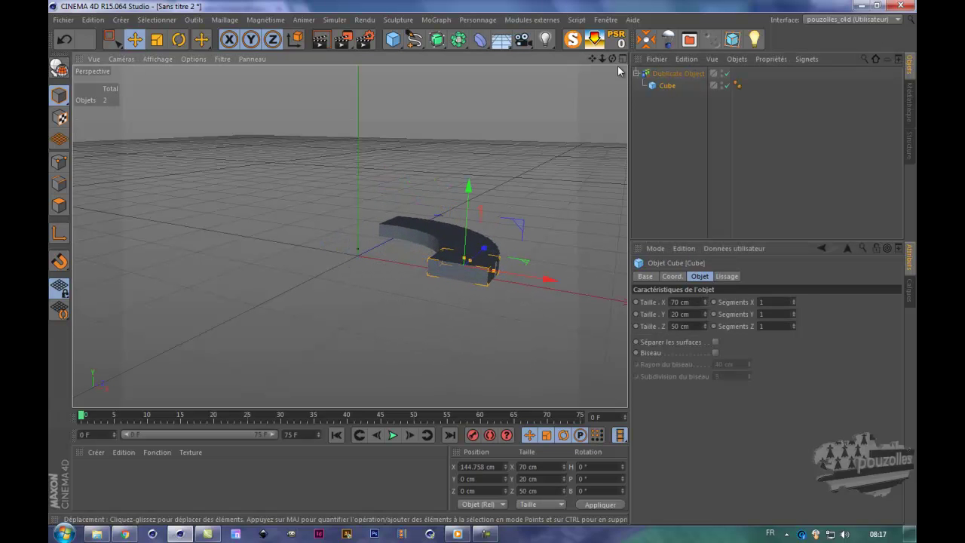
left_click_drag(612, 58, 482, 264)
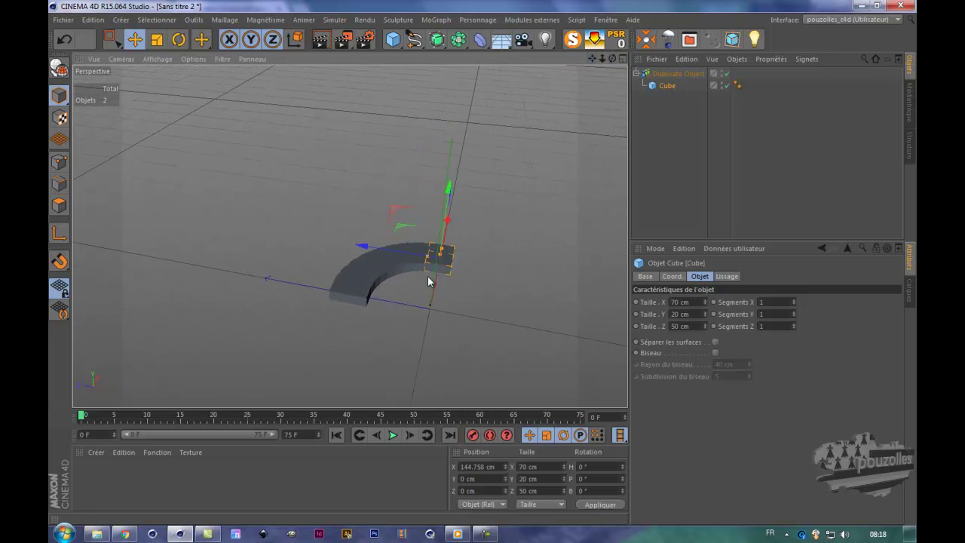
scroll(403, 286, "up", 2)
scroll(403, 287, "up", 3)
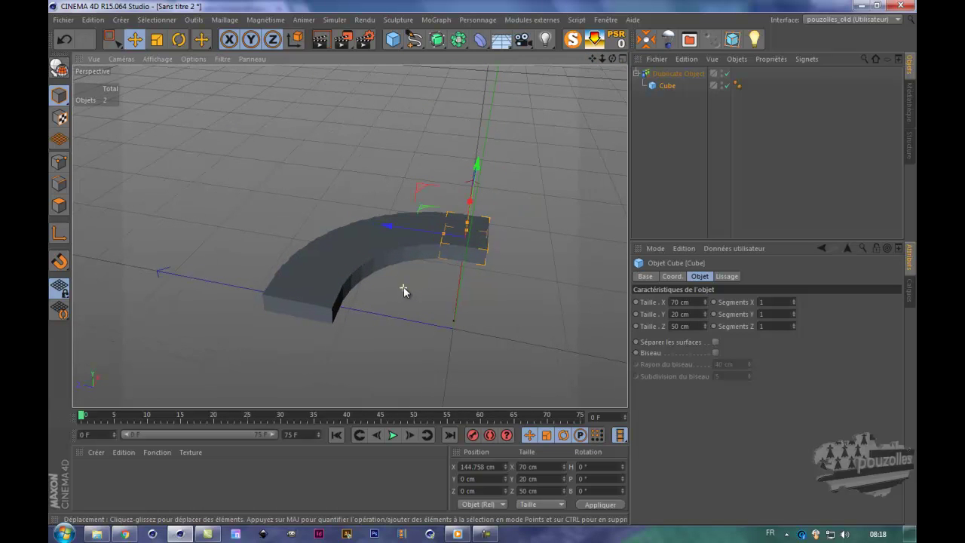
Keep the Dublicate Object's Move X at 0 cm and increase Move Y to 17 cm to form curved stairs
left_click(667, 74)
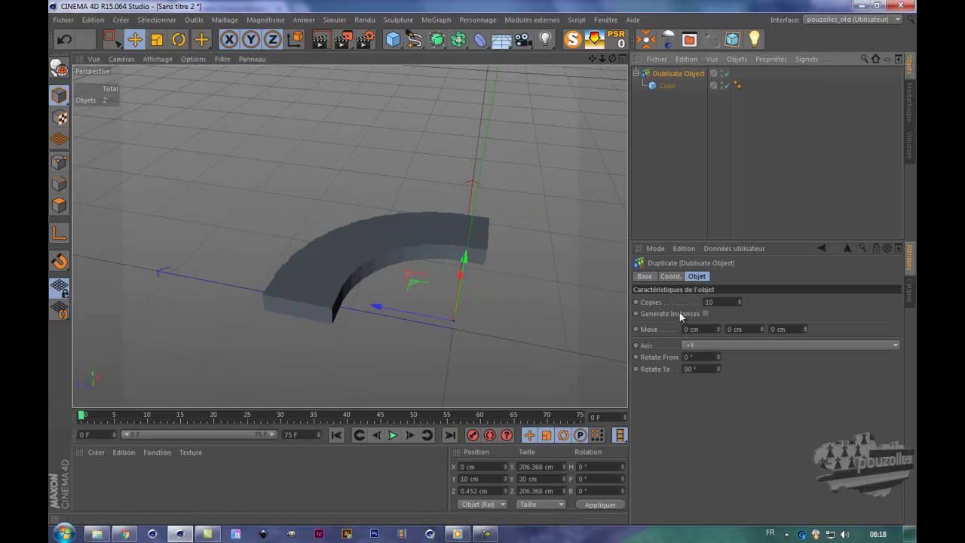
left_click(720, 326)
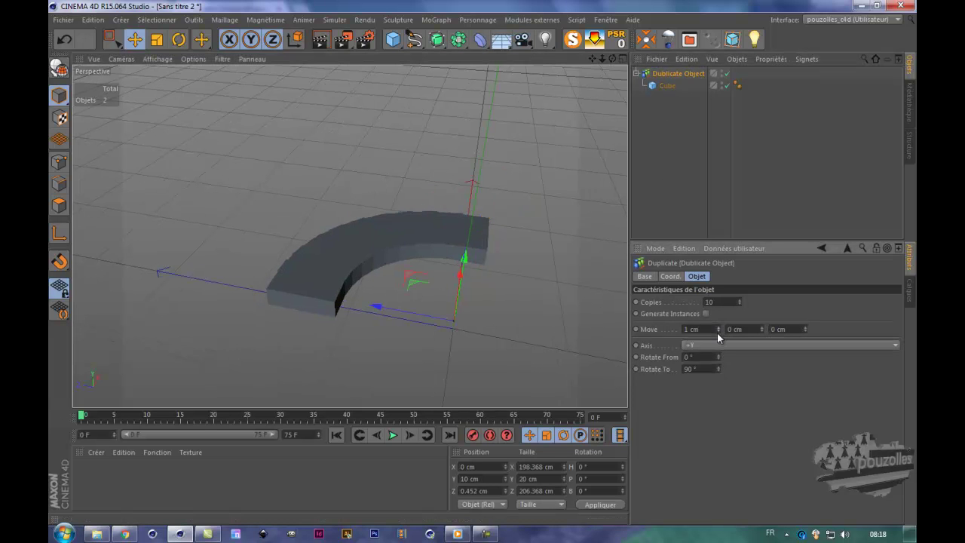
left_click(718, 332)
left_click(763, 326)
left_click(763, 326)
left_click(763, 326)
left_click(763, 327)
left_click(763, 326)
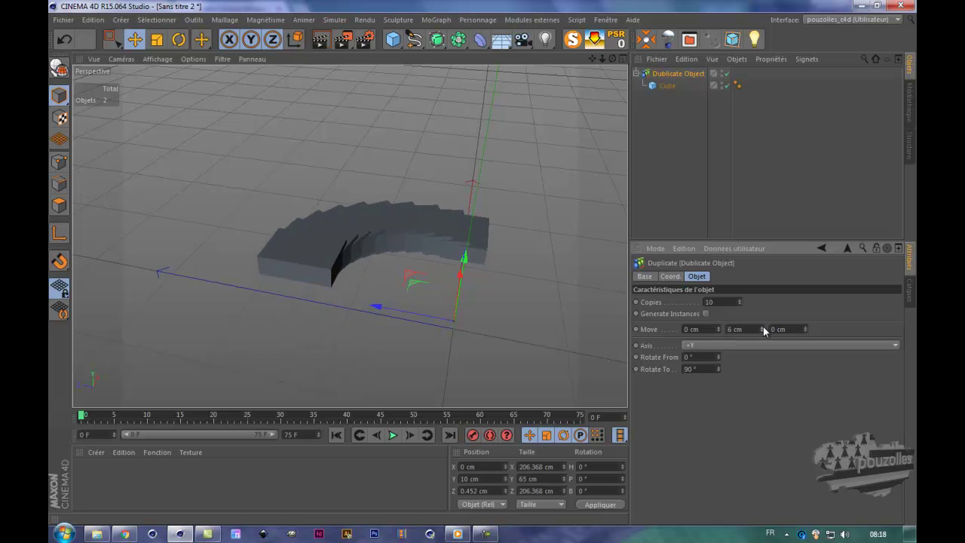
left_click(763, 326)
left_click(764, 327)
left_click(763, 326)
left_click(763, 326)
left_click(763, 326)
left_click(763, 326)
left_click(763, 327)
left_click(763, 327)
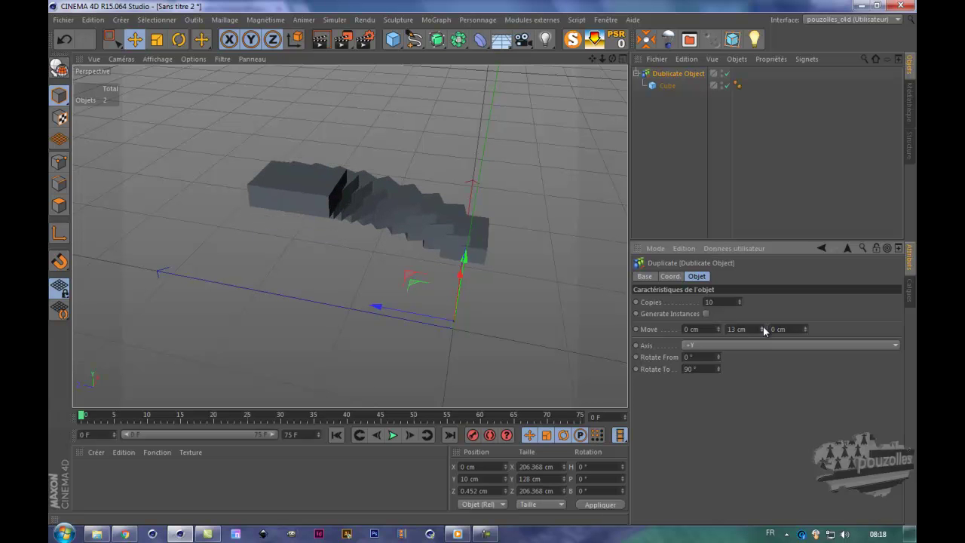
left_click(763, 326)
left_click(763, 327)
left_click(763, 327)
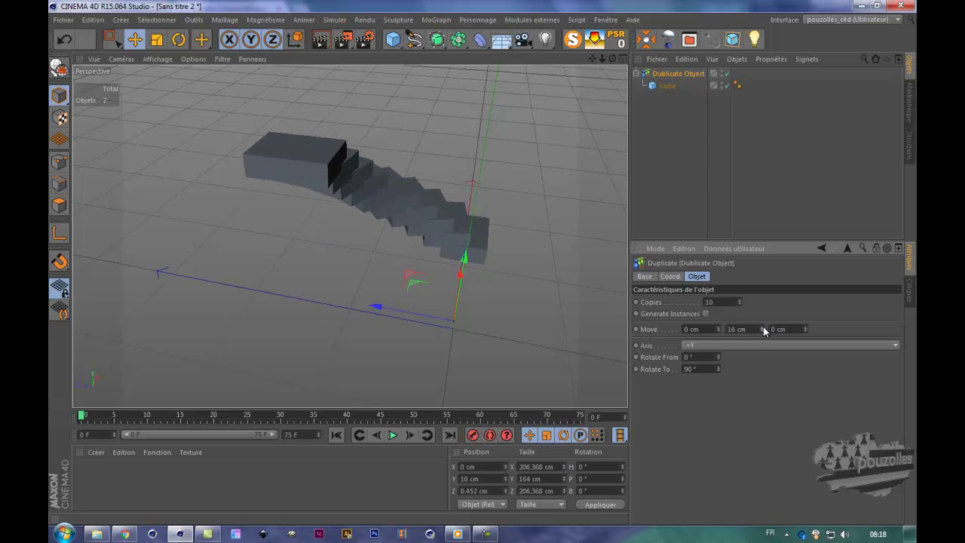
left_click(763, 326)
Set the Dublicate Object's Rotate To angle to 360° so the stairs make a full turn
left_click_drag(422, 249, 508, 112, "alt")
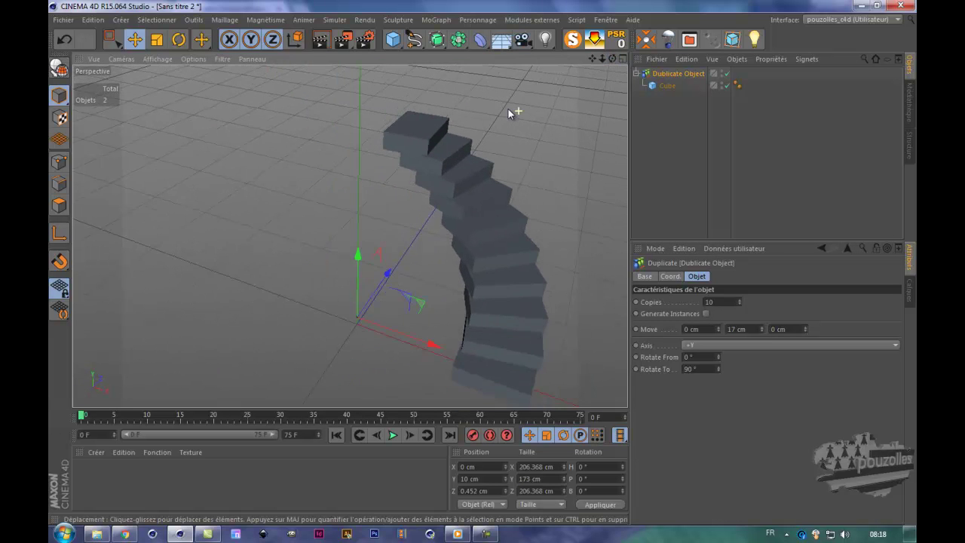
right_click_drag(508, 109, 521, 121, "alt")
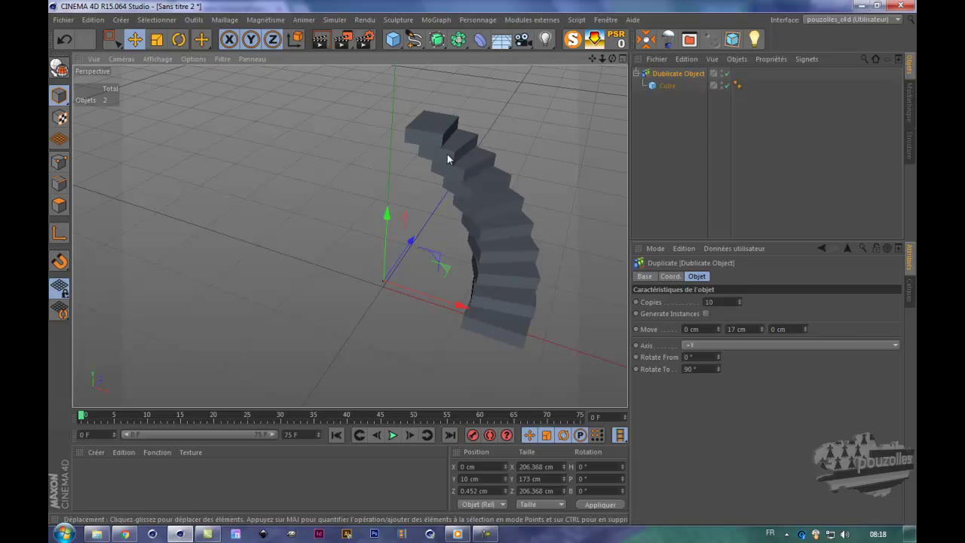
left_click(696, 368)
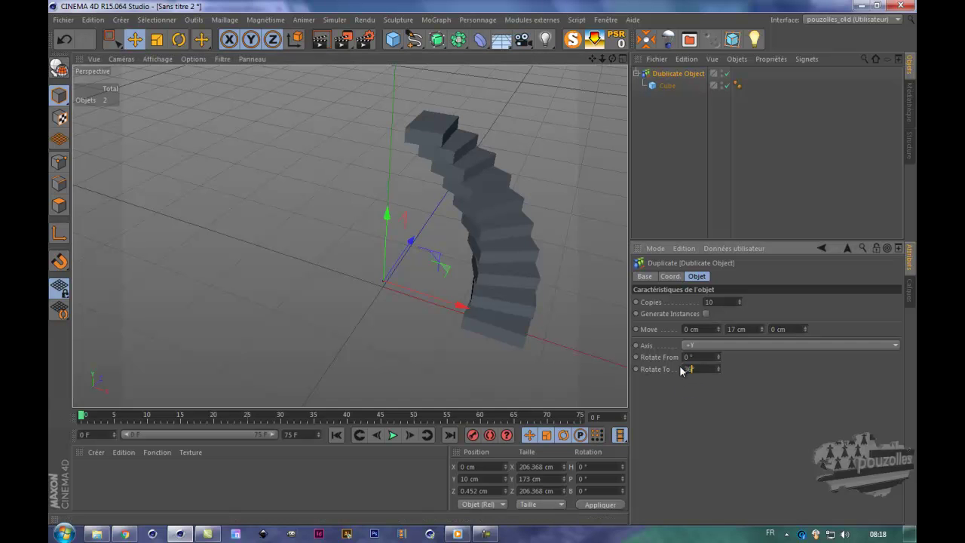
key("Return")
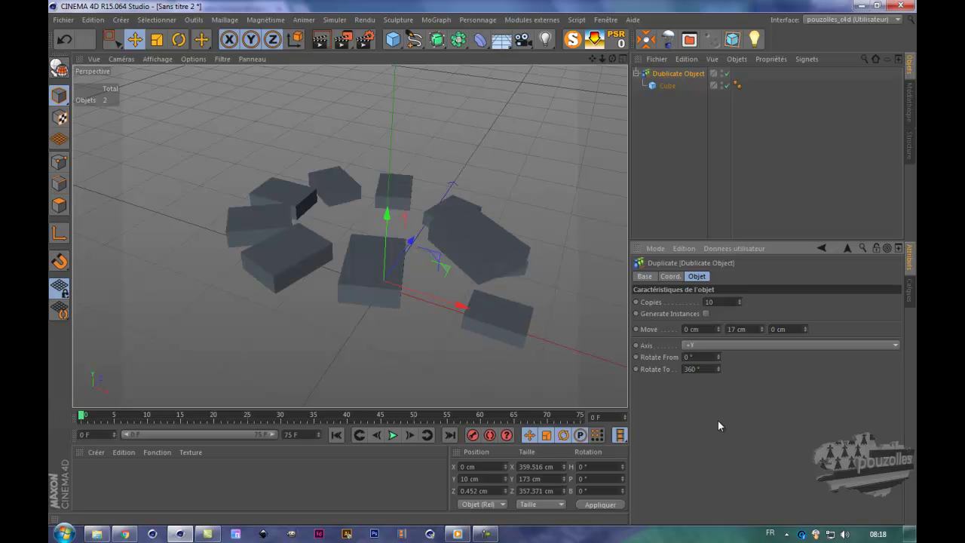
Increase the Dublicate Object's Copies to 20 to fill in the spiral staircase
left_click_drag(611, 59, 485, 267)
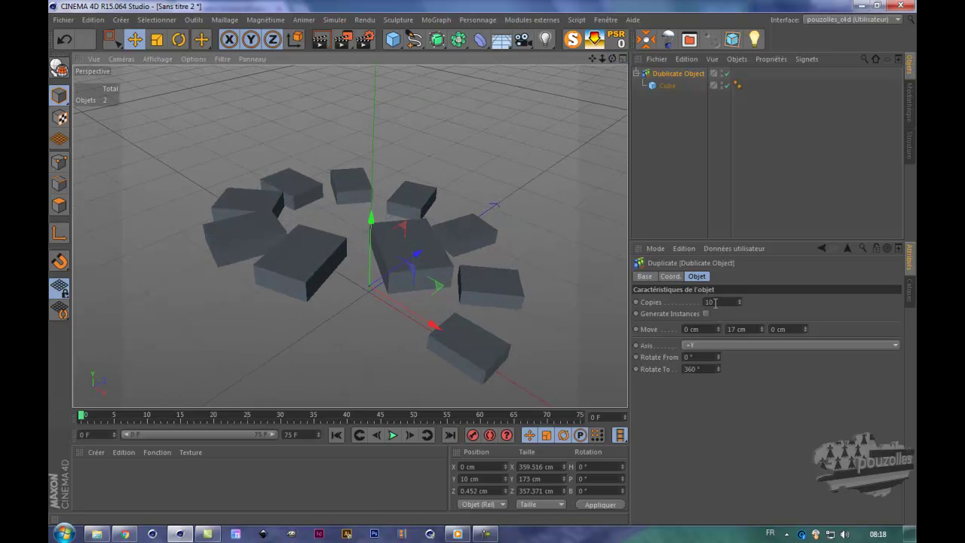
left_click(715, 302)
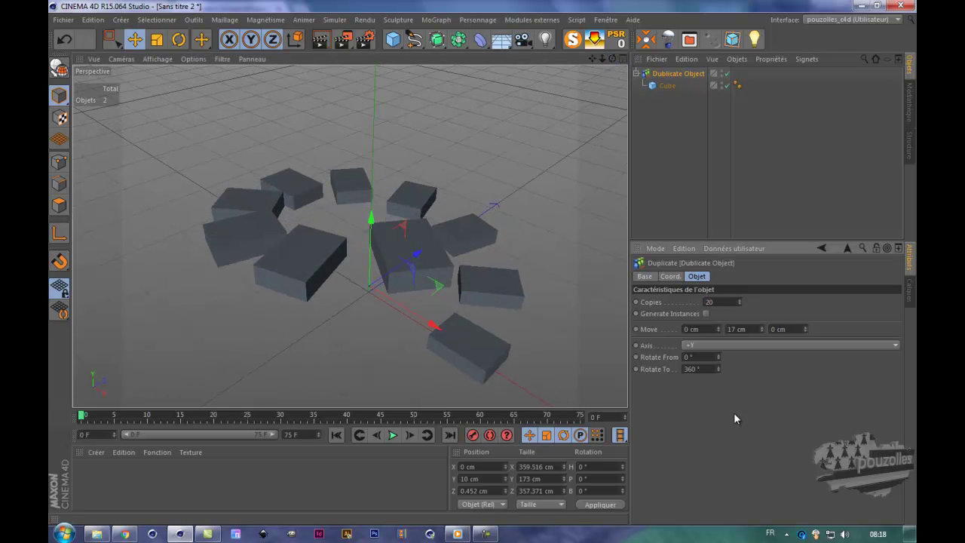
key("Return")
left_click_drag(508, 315, 475, 367, "alt")
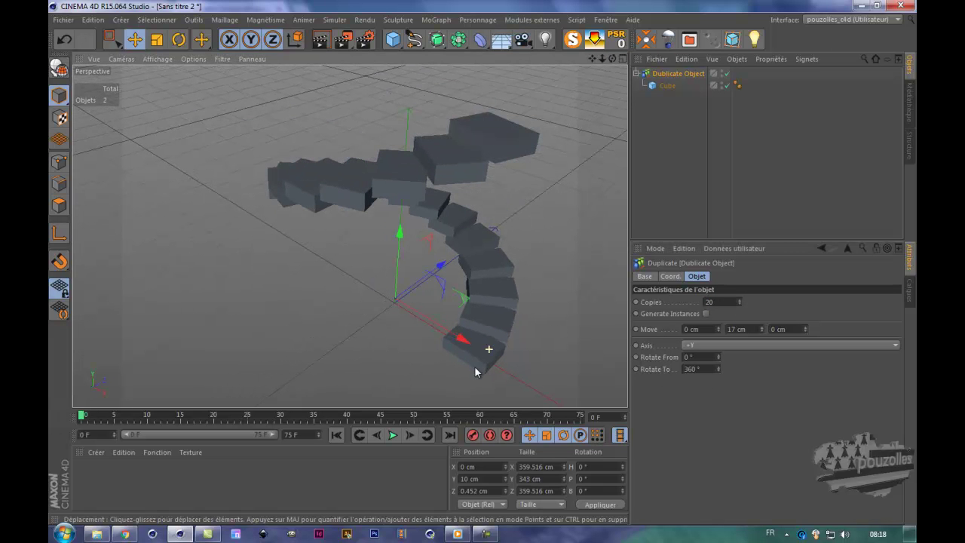
Try a Move Y offset of 16 cm, then restore 17 cm and keep Move X at 0 cm
left_click(761, 331)
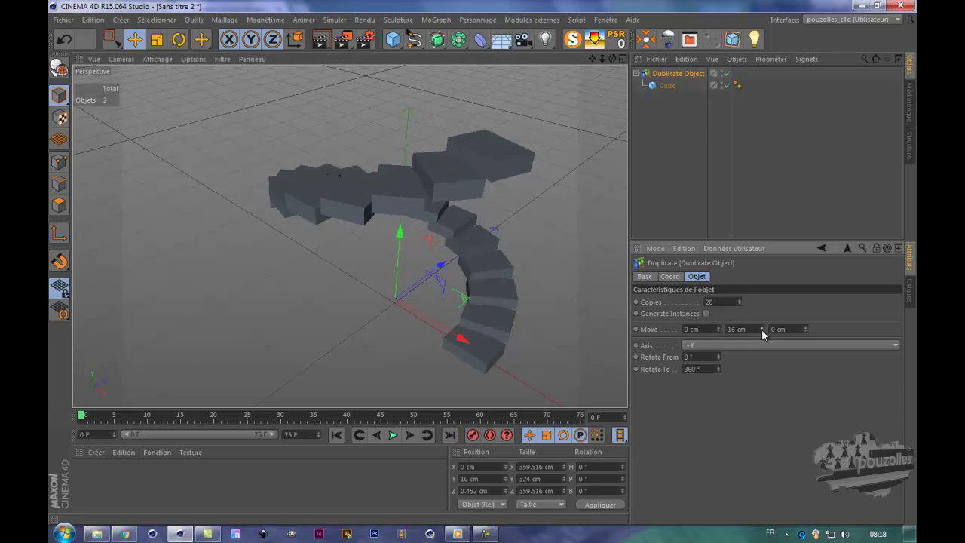
left_click(761, 326)
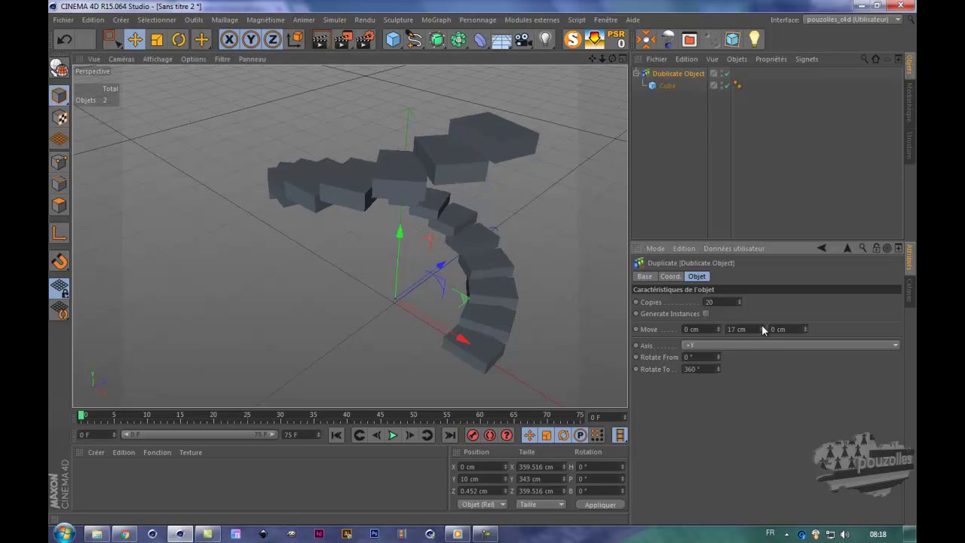
left_click(717, 330)
left_click(718, 327)
Set the Dublicate Object's Copies to 25 and turn on Generate Instances for the spiral staircase
type("25")
key("Return")
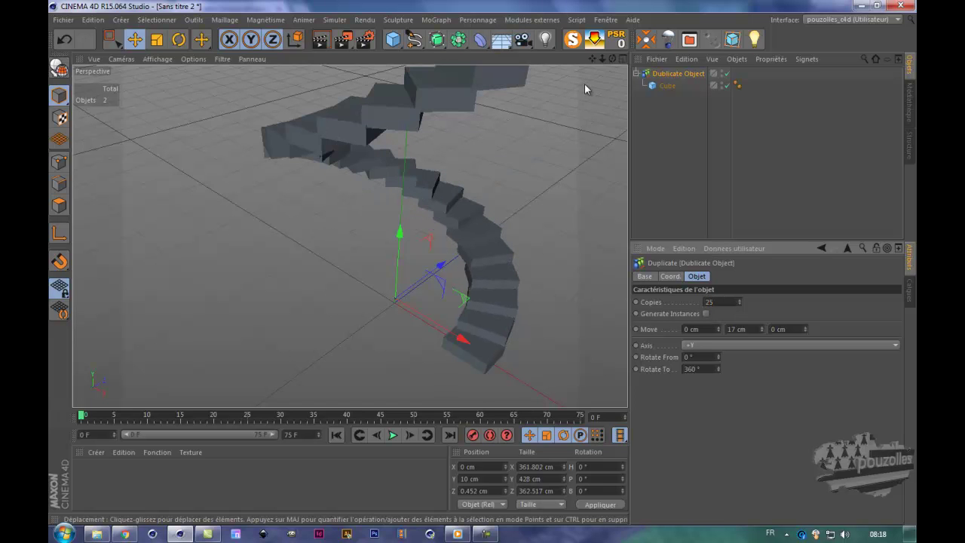
left_click_drag(592, 59, 567, 116)
left_click_drag(612, 59, 482, 260)
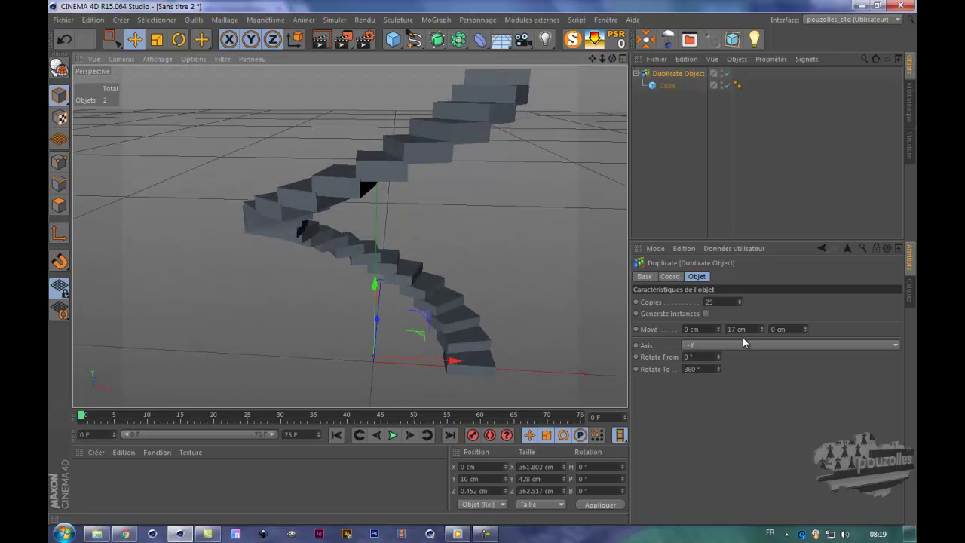
left_click(705, 313)
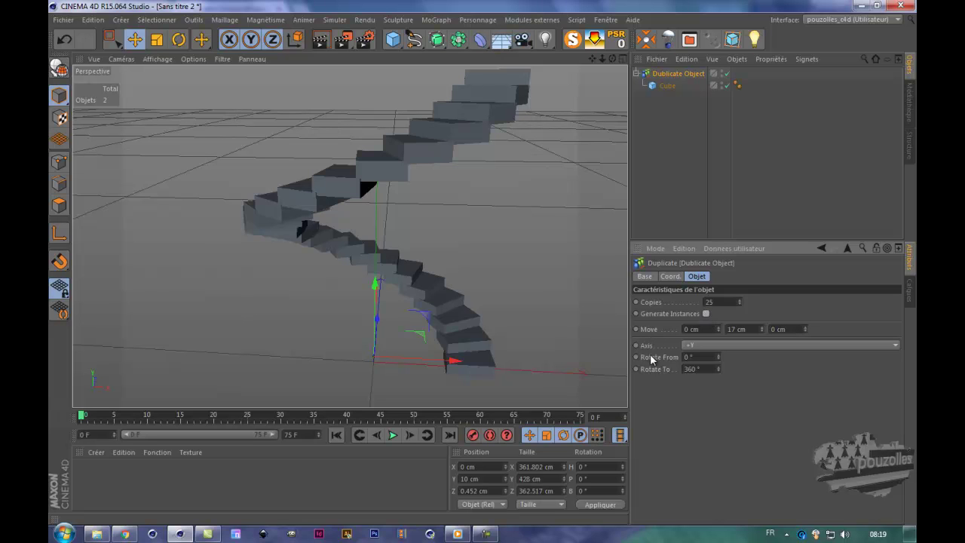
Set the Dublicate Object's Rotate From angle to 136° and inspect the shortened spiral staircase
mouse_move(717, 356)
left_mouse_down()
mouse_move(731, 341)
mouse_move(720, 350)
mouse_move(722, 319)
mouse_move(711, 370)
mouse_move(714, 362)
left_mouse_up()
left_click_drag(592, 59, 482, 262)
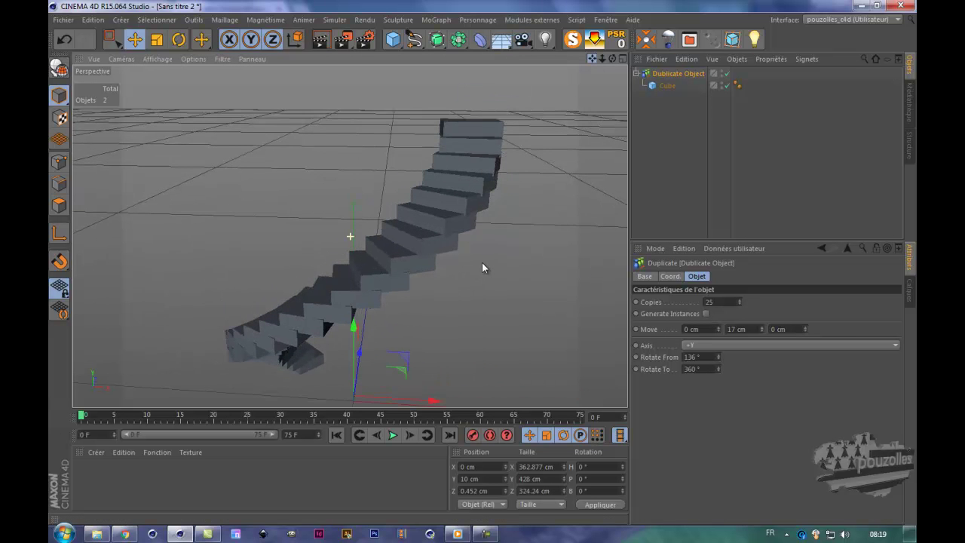
left_click_drag(608, 55, 497, 261)
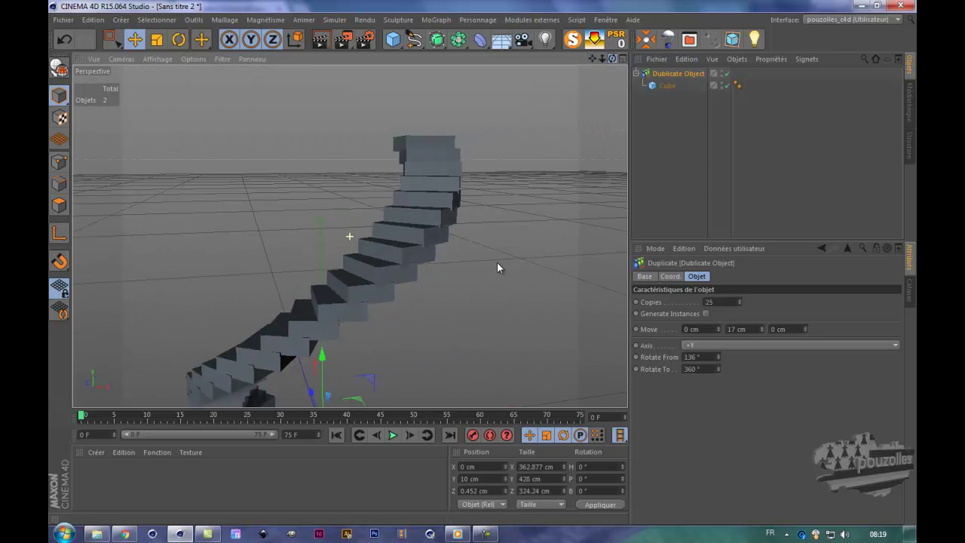
scroll(498, 236, "down", 1)
scroll(494, 255, "down", 3)
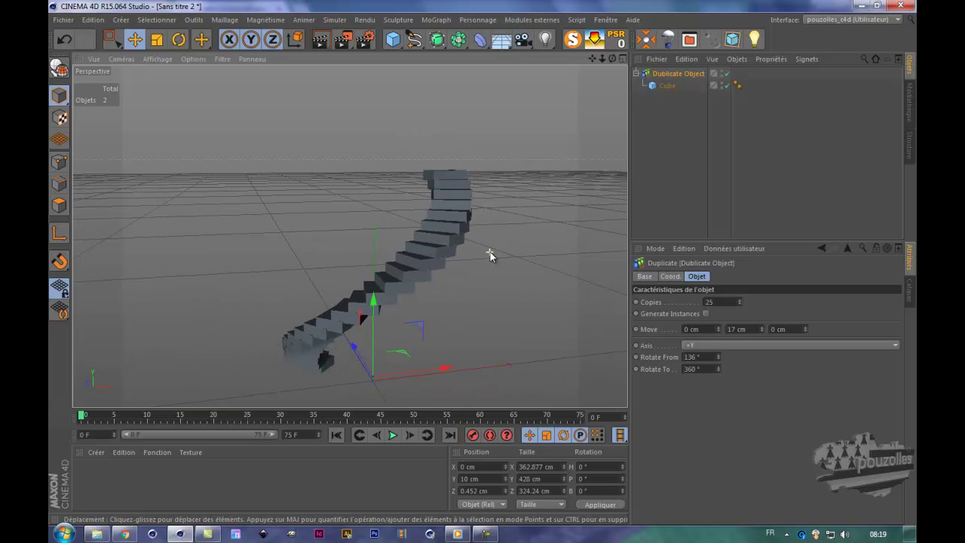
Scale the whole staircase down uniformly to about 216 cm in X and 254 cm in Y
left_click(158, 40)
left_click_drag(514, 248, 407, 390)
scroll(333, 380, "up", 5)
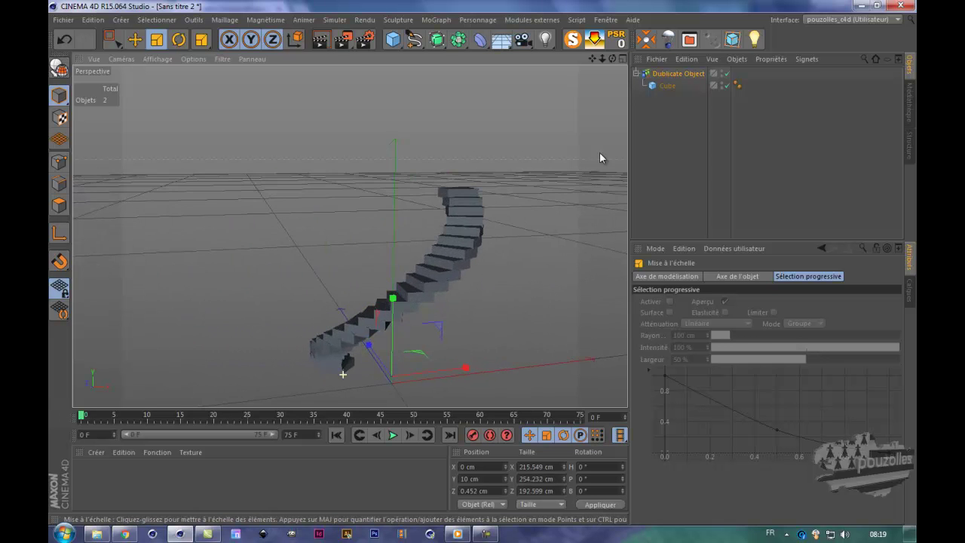
mouse_move(497, 267)
left_mouse_down("alt")
mouse_move(482, 263)
mouse_move(492, 258)
mouse_move(473, 192)
mouse_move(558, 133)
left_mouse_up("alt")
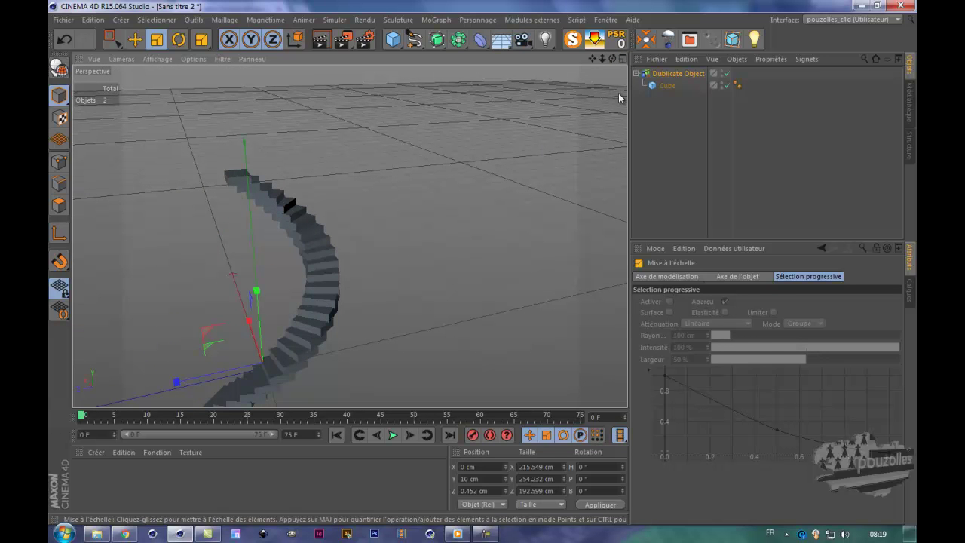
Take the Cube out of the Dublicate Object and delete the generator
left_click(673, 75)
mouse_move(668, 85)
left_mouse_down()
mouse_move(666, 114)
mouse_move(676, 75)
left_mouse_up()
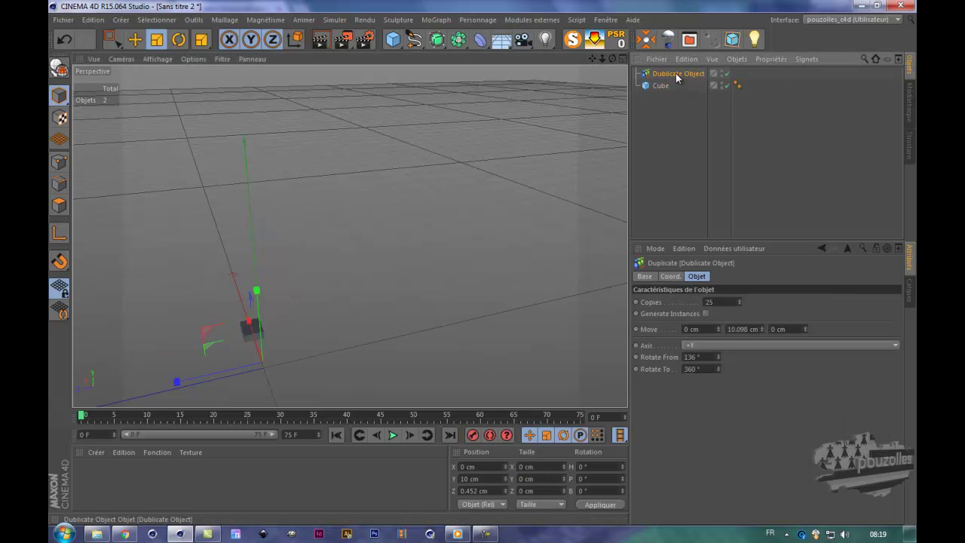
key("Delete")
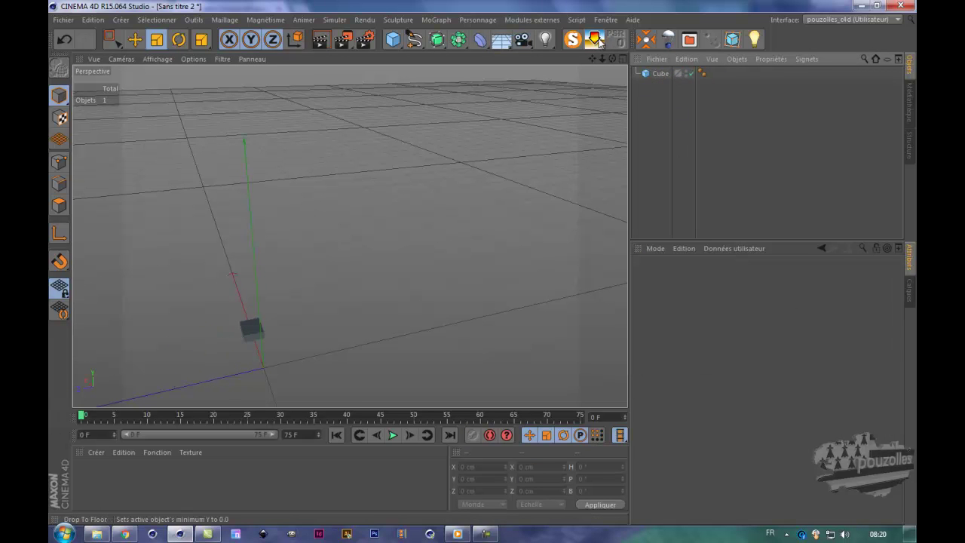
Reset the Cube's position, scale and rotation with PSR and drop it to the floor
left_click(657, 75)
left_click(617, 43)
left_click(596, 40)
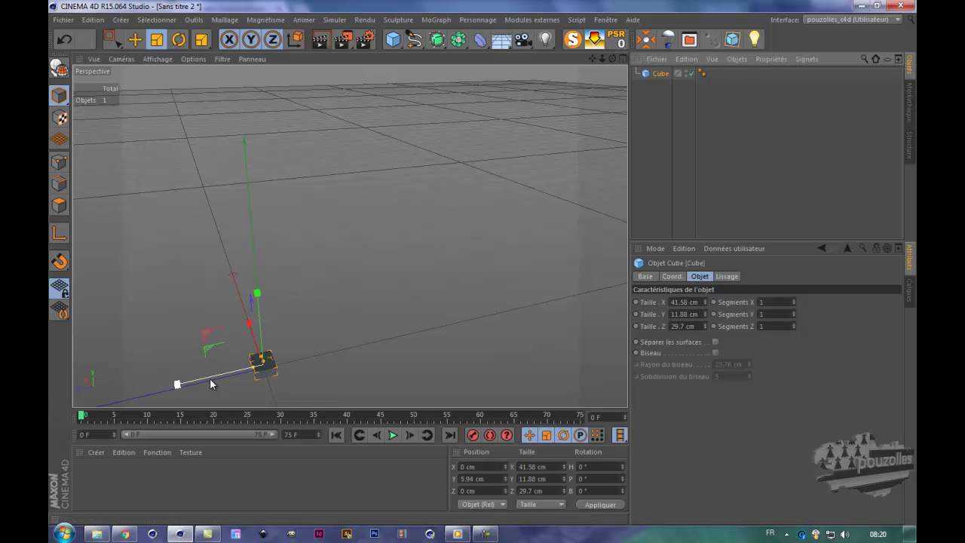
key("alt+h")
left_click_drag(337, 207, 339, 253, "alt")
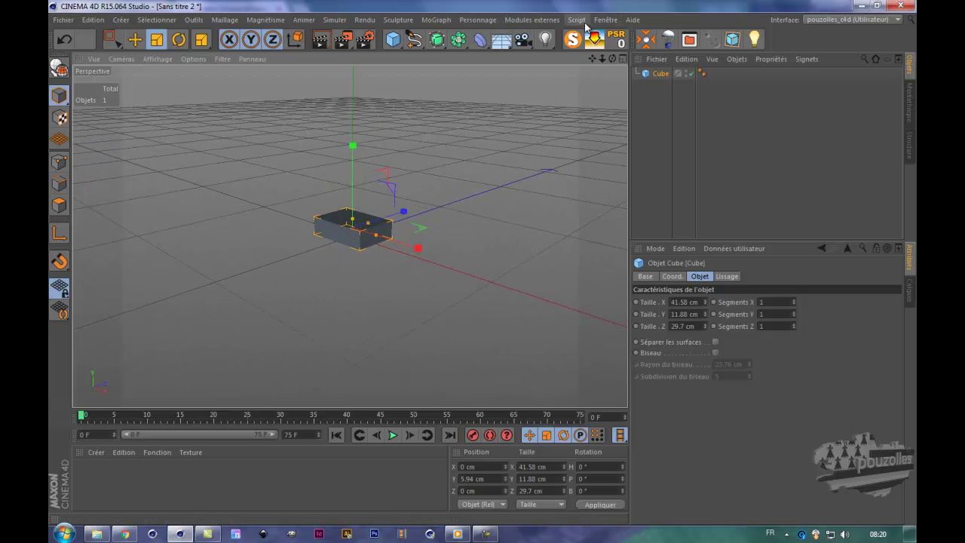
Add a new Dublicate Object generator, nest the Cube under it and select the generator with the Move tool active
left_click(535, 20)
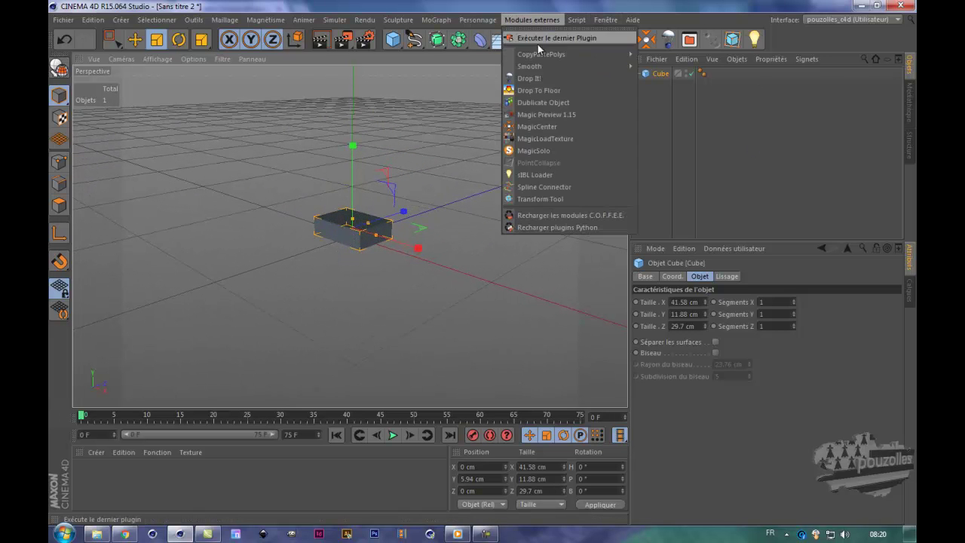
left_click(545, 93)
mouse_move(684, 88)
left_mouse_down()
mouse_move(661, 84)
mouse_move(675, 73)
left_mouse_up()
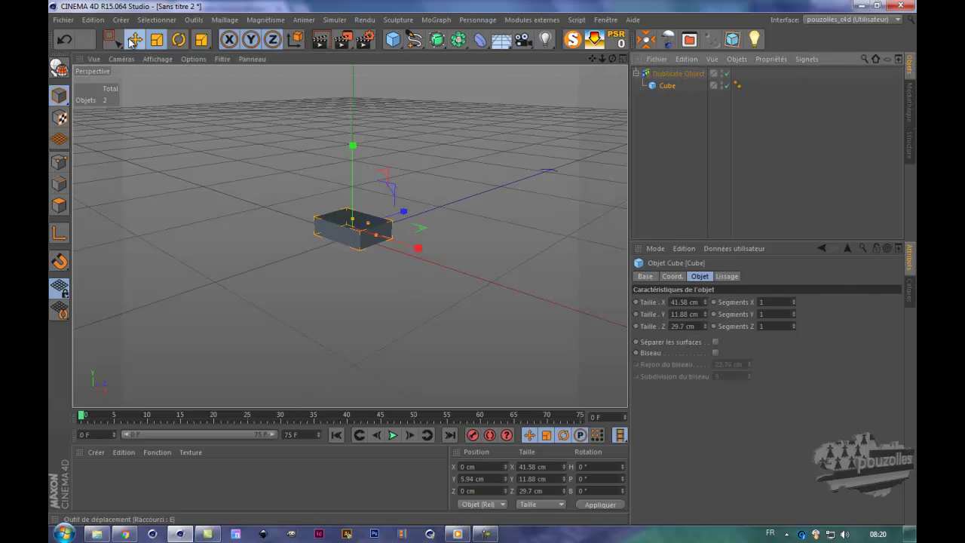
left_click(134, 41)
left_click(672, 74)
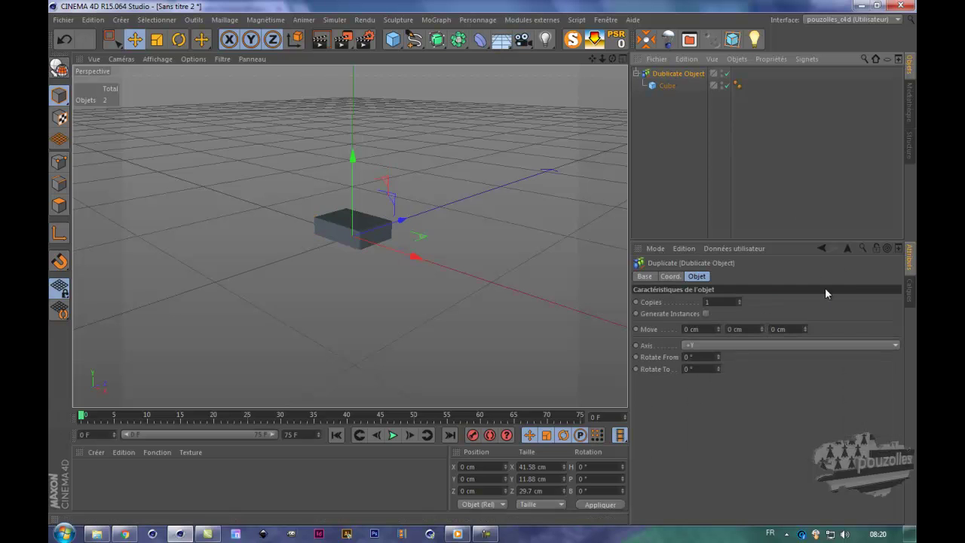
Set the Dublicate Object's Rotate To angle to 360° and its Copies to 15
left_click(700, 368)
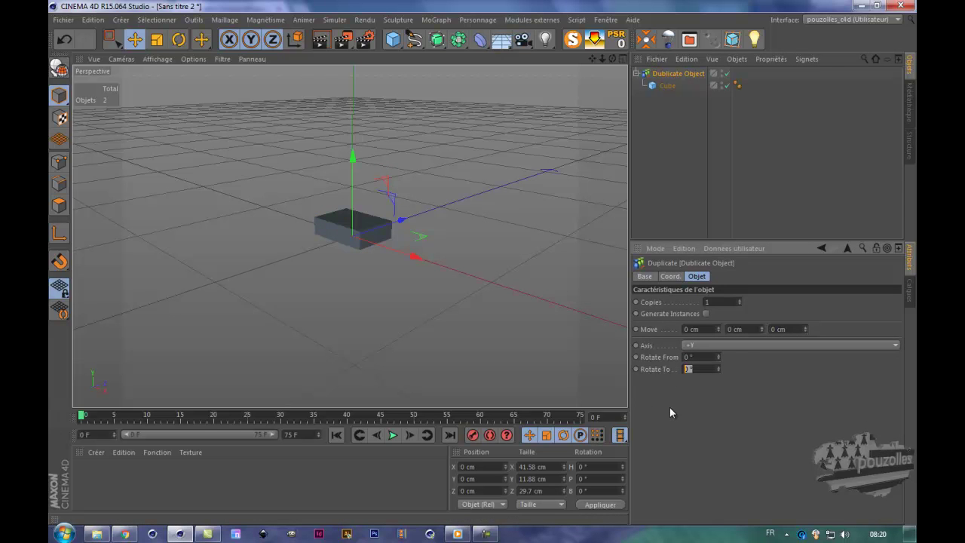
type("360")
key("Return")
left_click(736, 301)
type("15")
key("Return")
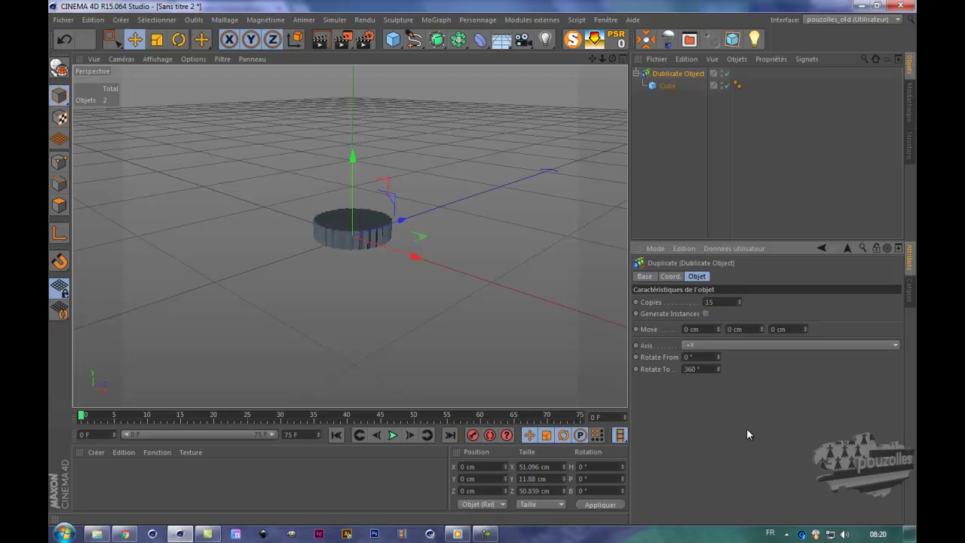
Render the overlapping cube copies in the perspective view from a higher angle
left_click_drag(612, 59, 483, 249)
scroll(336, 224, "up", 5)
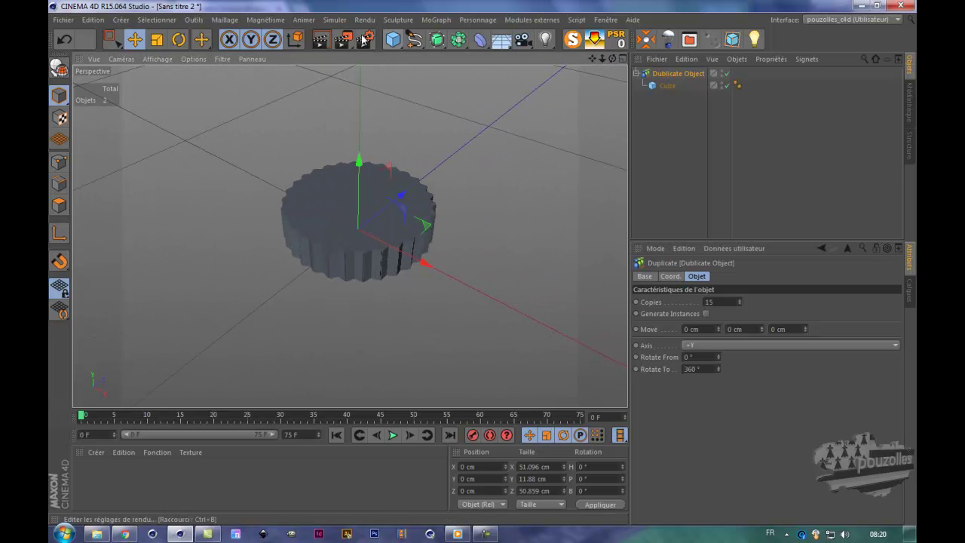
left_click(321, 40)
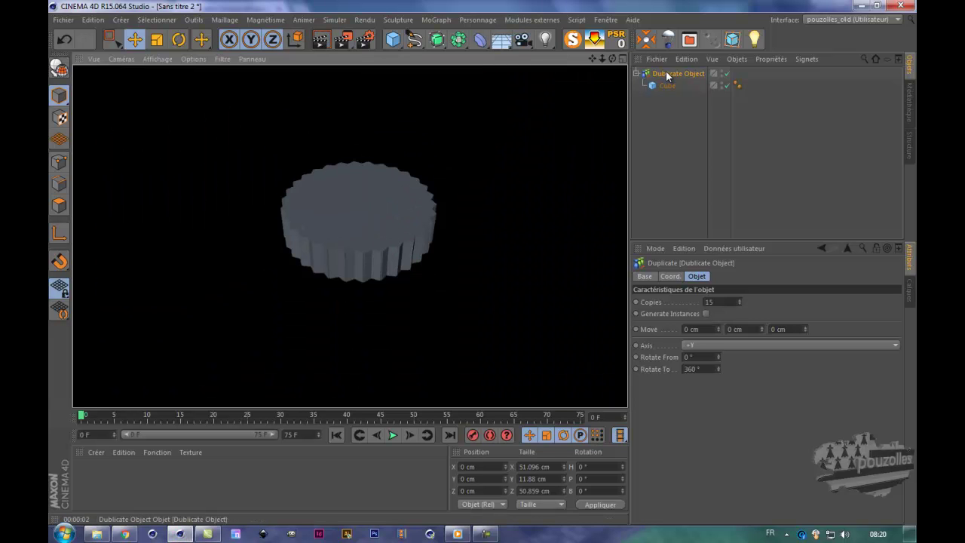
Move the Cube along X to about 49 cm to open the centre of the ring, and render the view
left_click(666, 73)
left_click(667, 85)
left_click_drag(427, 248, 553, 367)
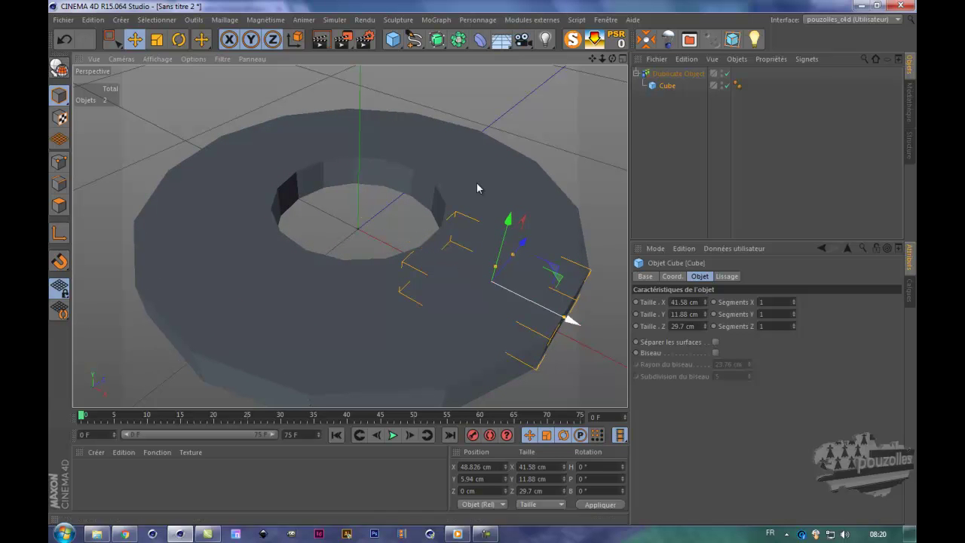
left_click(321, 42)
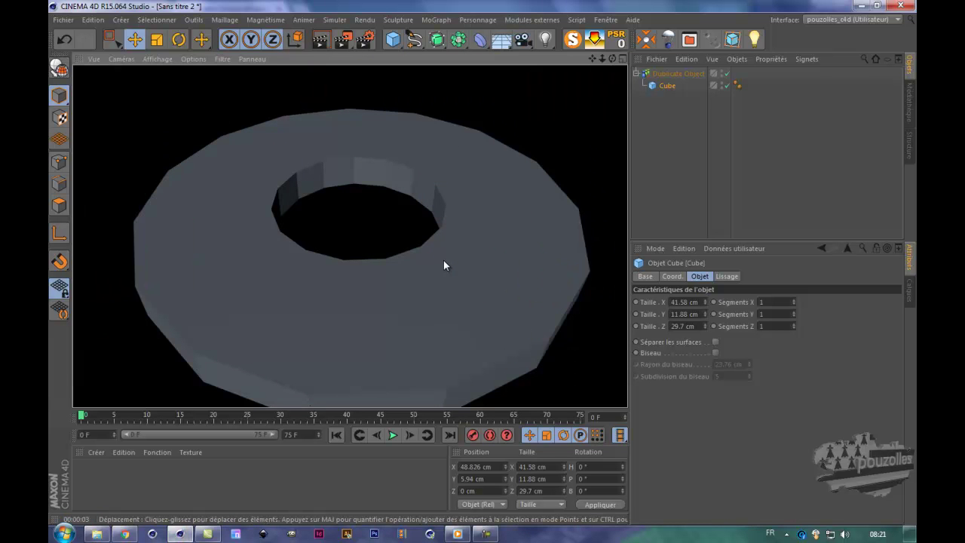
Move the Cube farther out along X until the copies form a ring of separate blocks
scroll(443, 260, "down", 4)
left_click_drag(554, 302, 606, 345)
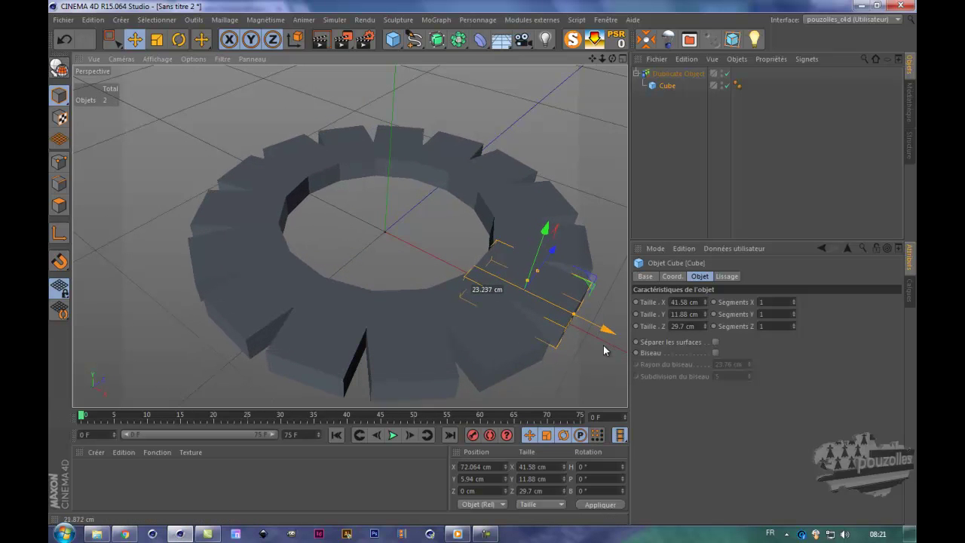
scroll(595, 344, "down", 5)
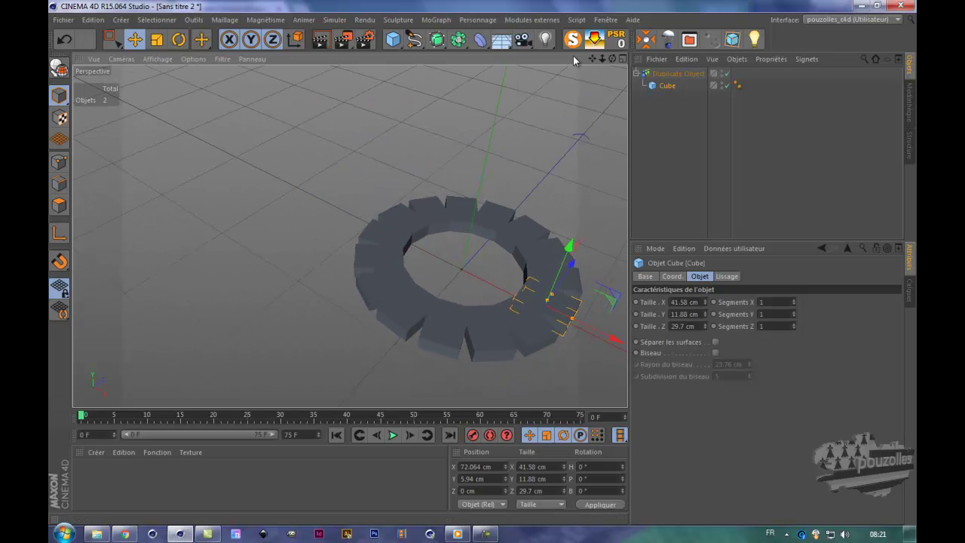
middle_click_drag(457, 264, 351, 236, "alt")
left_click_drag(503, 316, 564, 359)
Set the Dublicate Object's Move Y offset to 6 cm and its Rotate To angle to 239°
left_click(680, 76)
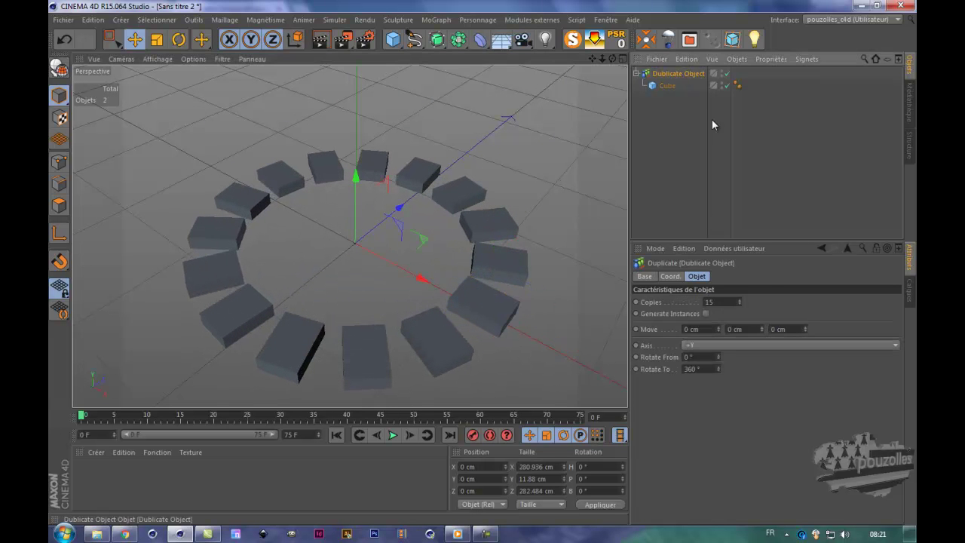
mouse_move(759, 327)
left_mouse_down()
mouse_move(761, 351)
mouse_move(758, 309)
mouse_move(760, 325)
left_mouse_up()
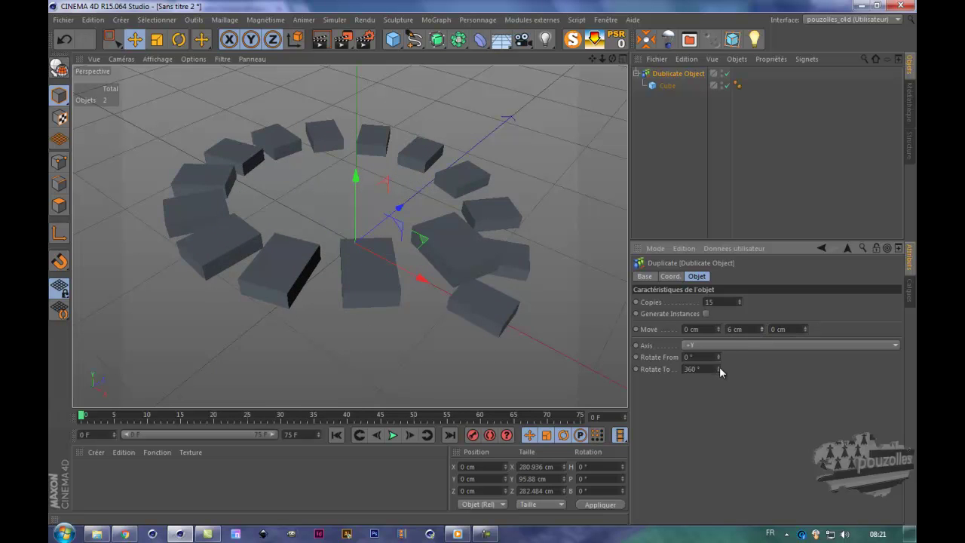
mouse_move(718, 369)
left_mouse_down()
mouse_move(719, 389)
mouse_move(719, 370)
left_mouse_up()
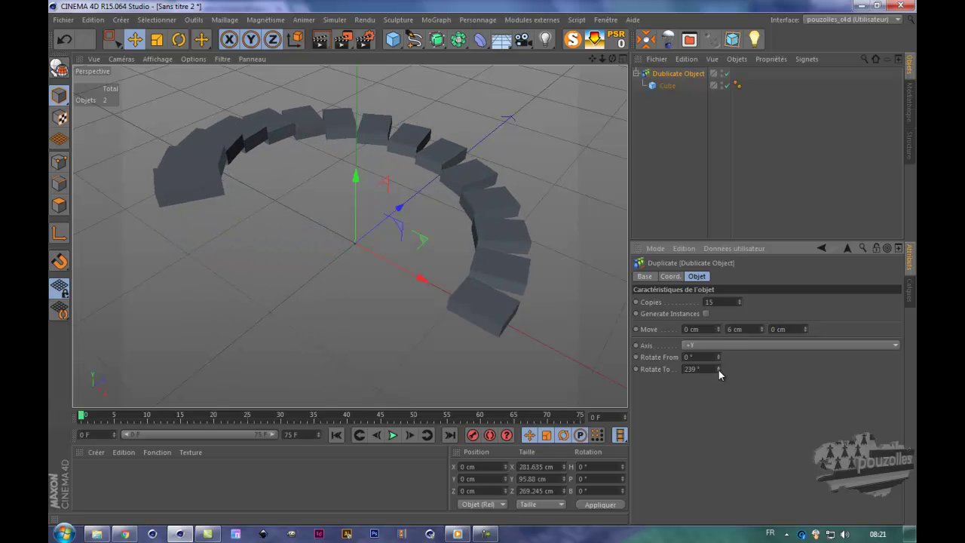
Increase the Dublicate Object's Copies to 19 to close the gaps between the steps
left_click(739, 298)
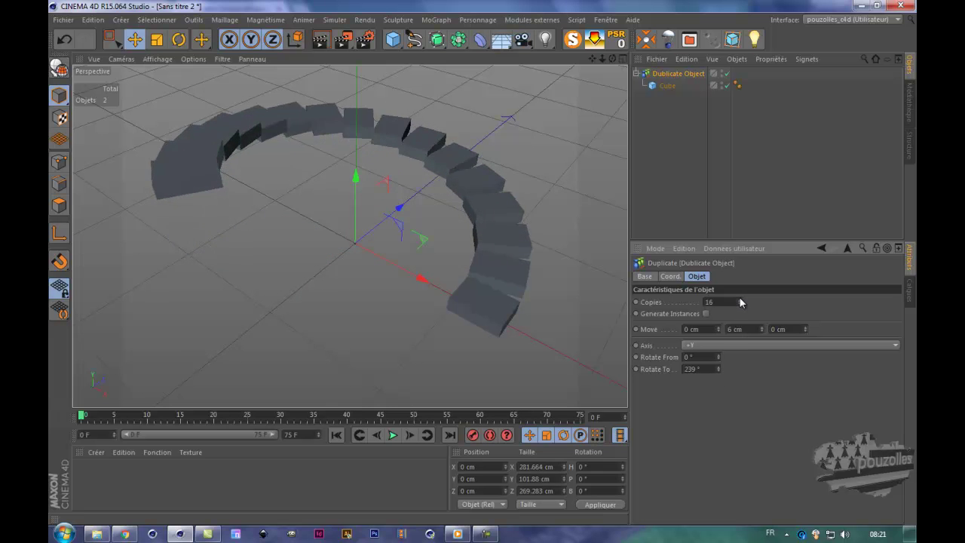
left_click(740, 298)
left_click(740, 298)
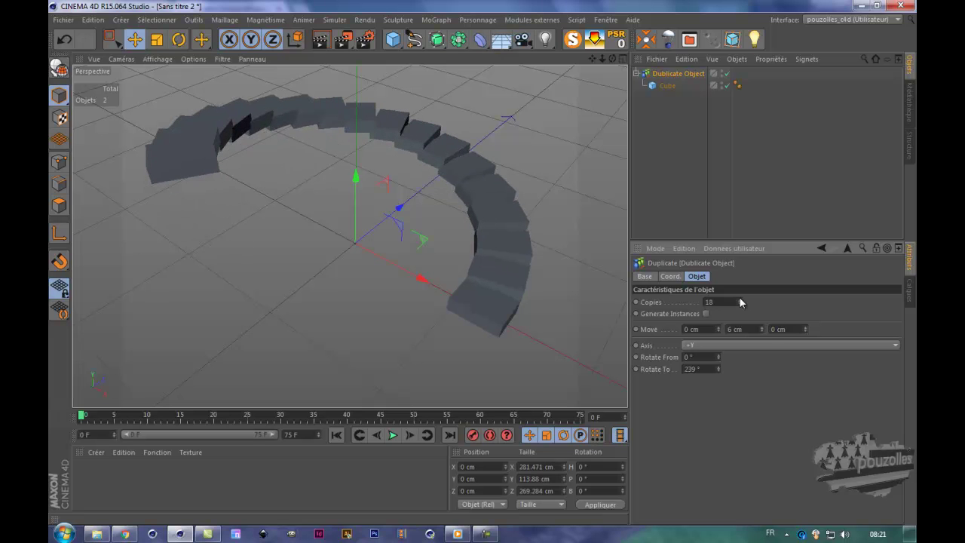
left_click(739, 298)
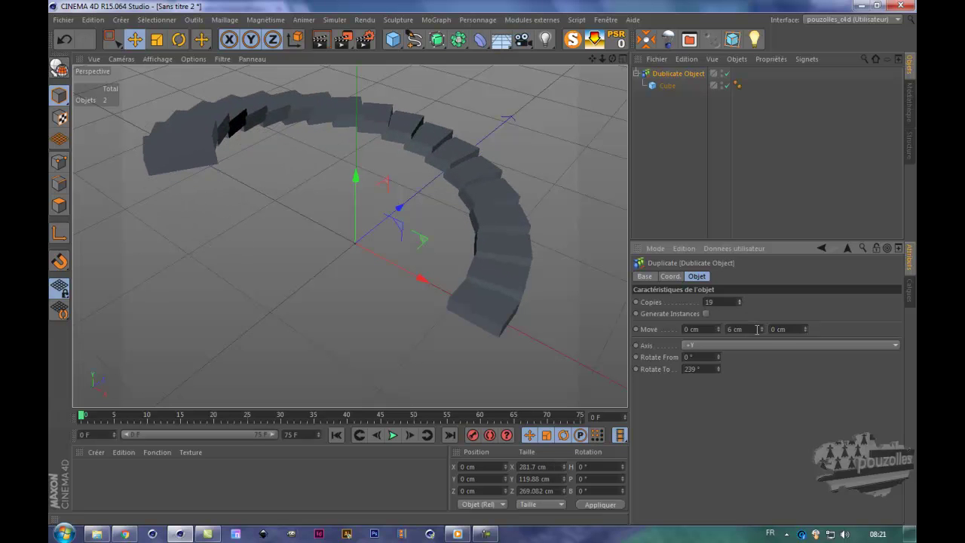
Raise the Dublicate Object's Move Y offset to 10 cm and close the Windows colour scheme warning
left_click(762, 328)
left_click(762, 328)
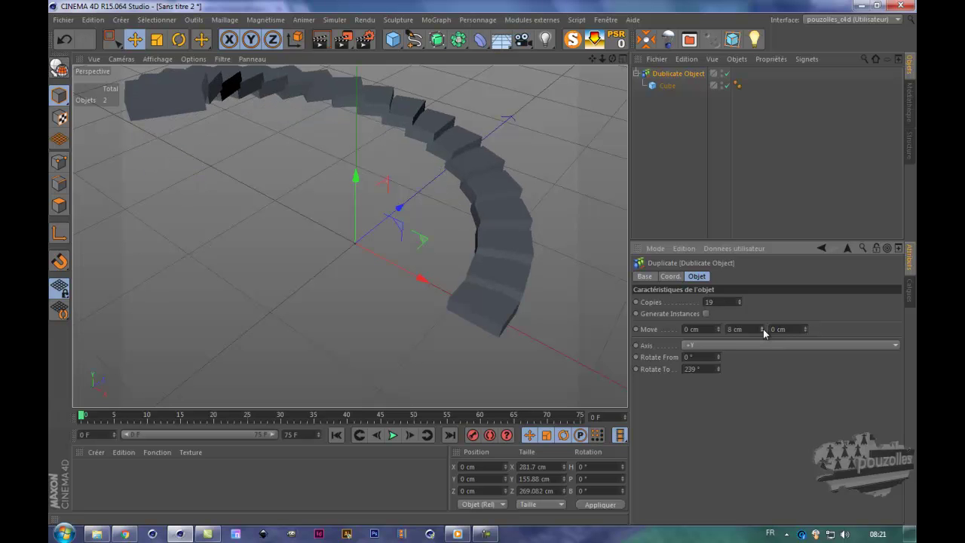
left_click(762, 329)
left_click_drag(420, 280, 415, 330, "alt")
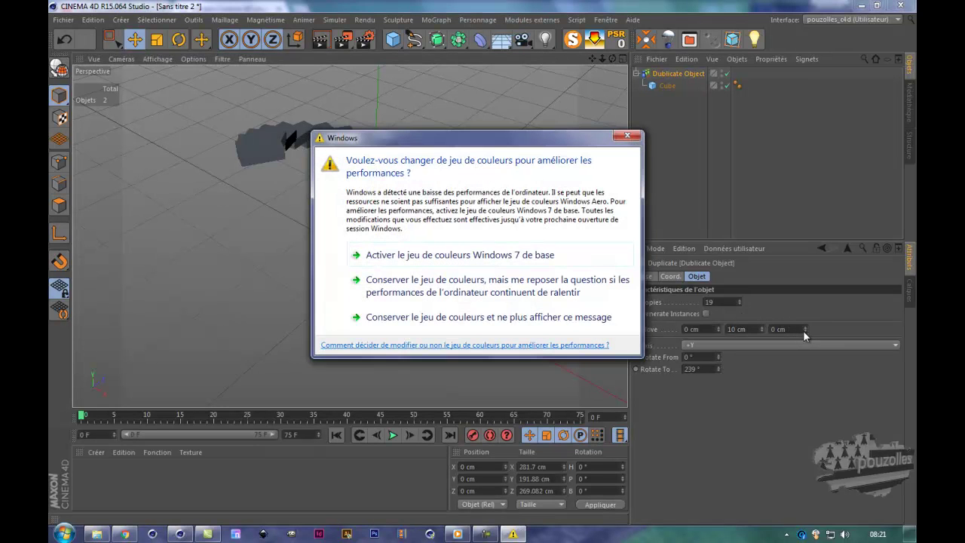
left_click(627, 135)
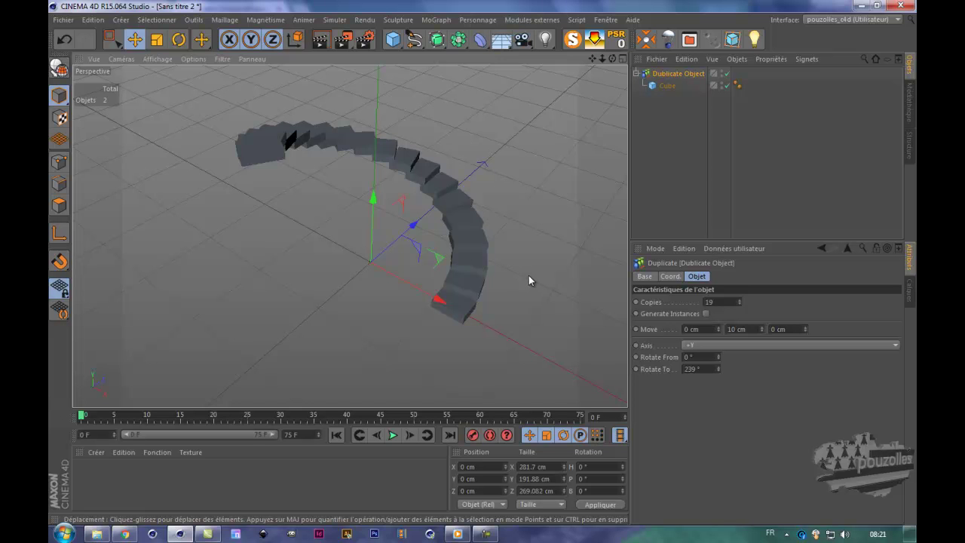
scroll(386, 177, "up", 4)
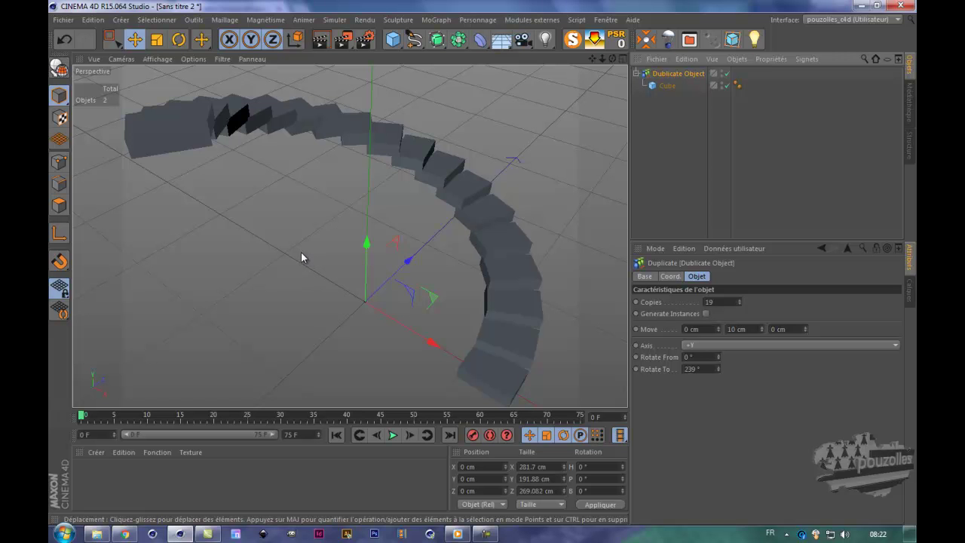
Switch to Chrome and review the Welter plugins page, from the Duplicate Object entry up to the download packages
left_click(125, 534)
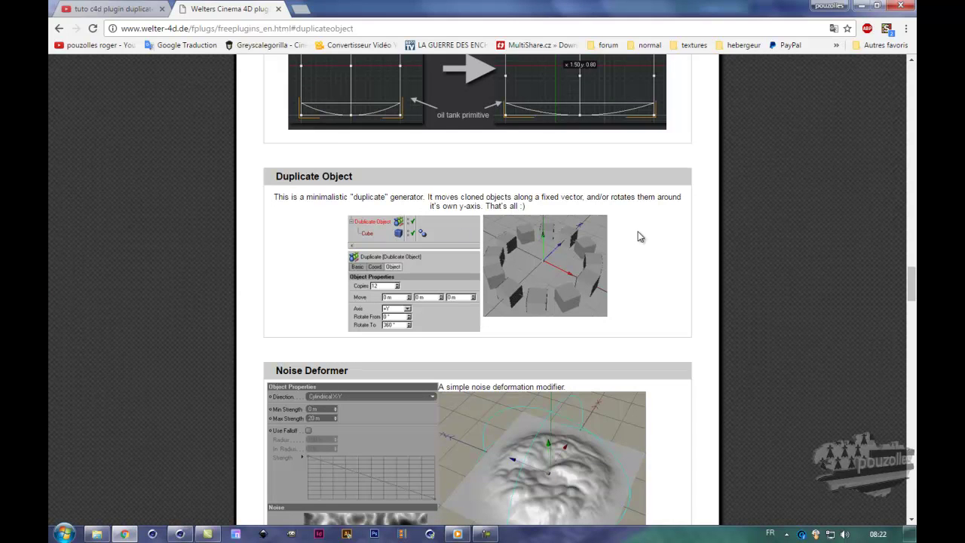
scroll(301, 281, "down", 3)
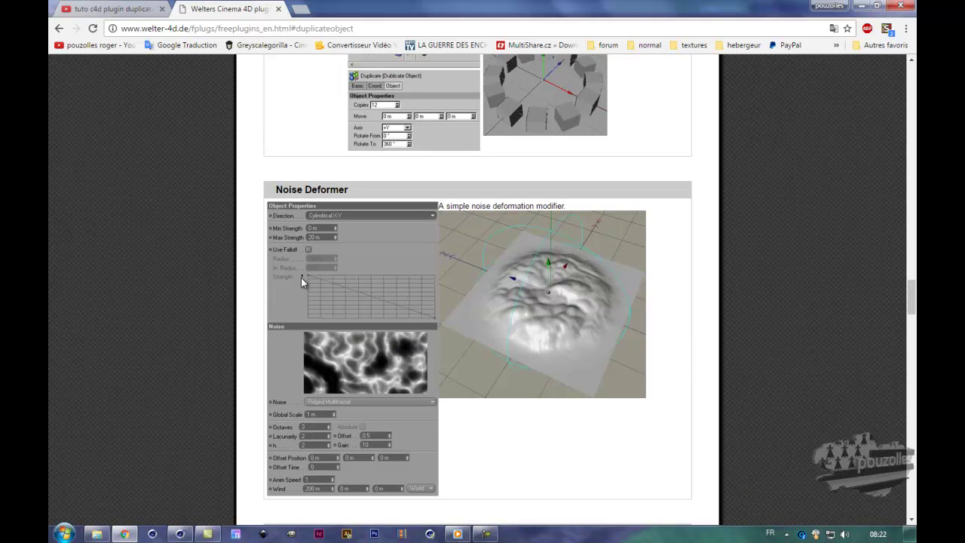
scroll(300, 277, "down", 5)
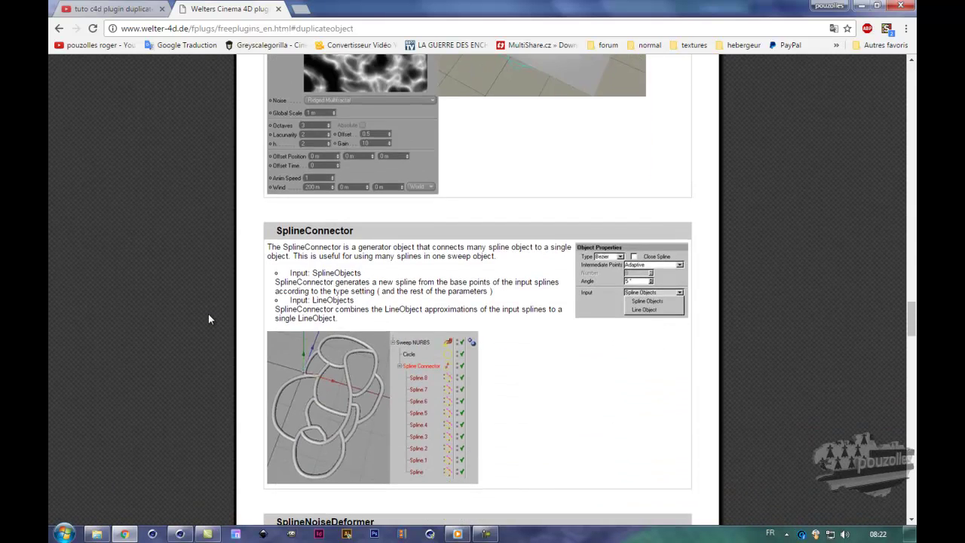
scroll(209, 319, "up", 5)
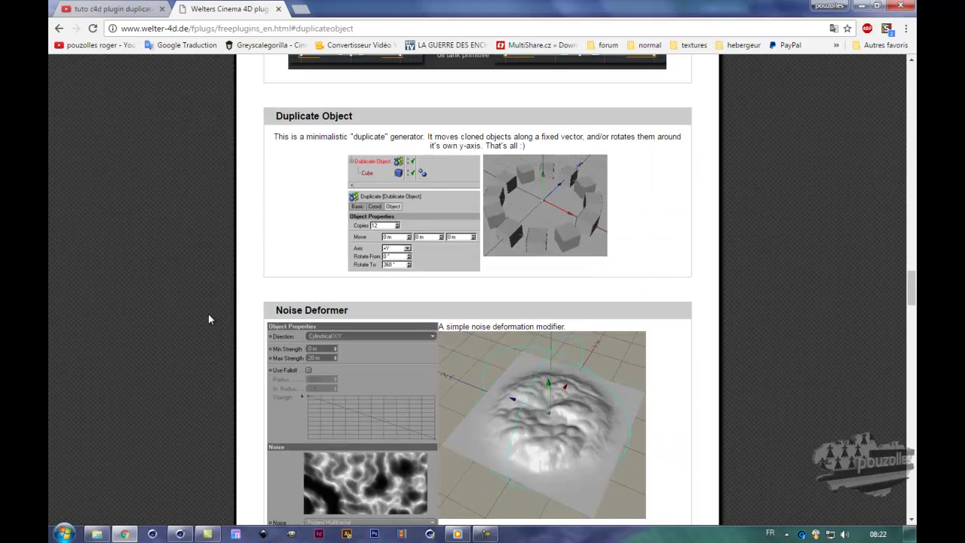
scroll(209, 319, "up", 1)
scroll(209, 319, "up", 5)
scroll(209, 319, "up", 10)
scroll(209, 319, "up", 15)
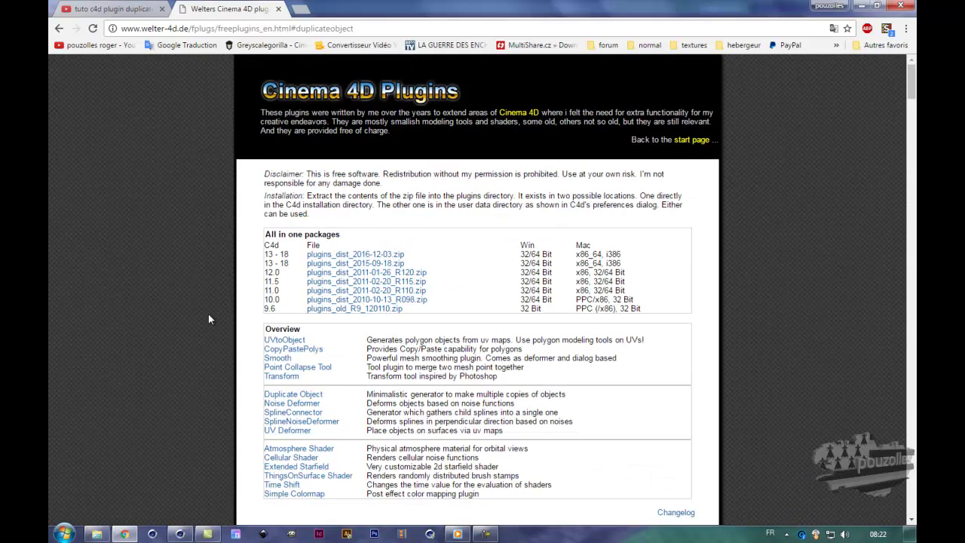
Review the Welter plugins page from the Duplicate Object entry down to Simple Colormap, and return to the download packages
scroll(209, 319, "down", 1)
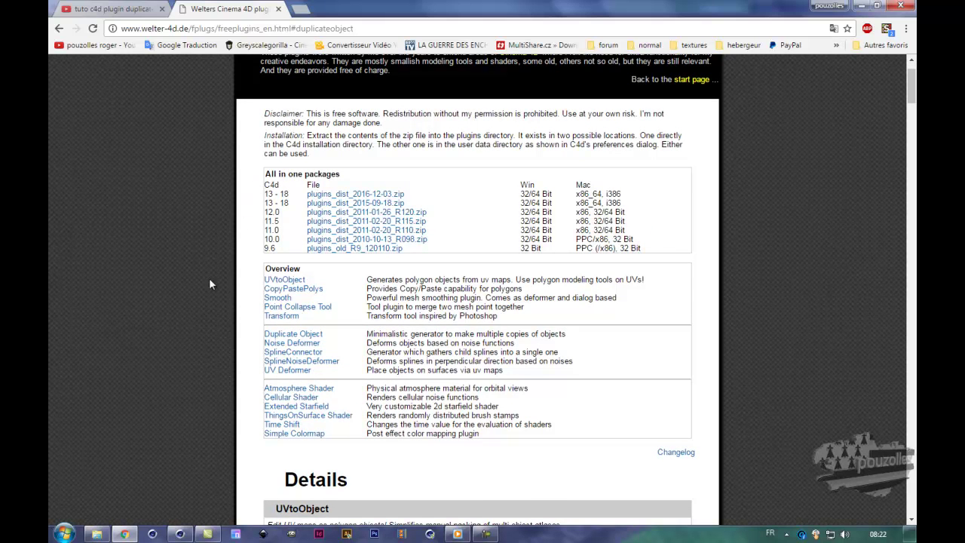
scroll(209, 287, "down", 1)
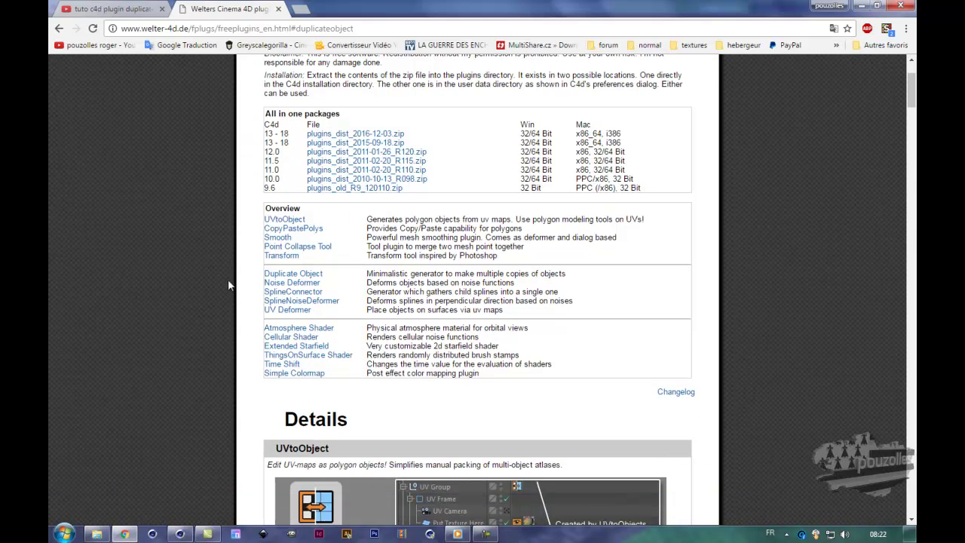
left_click(292, 280)
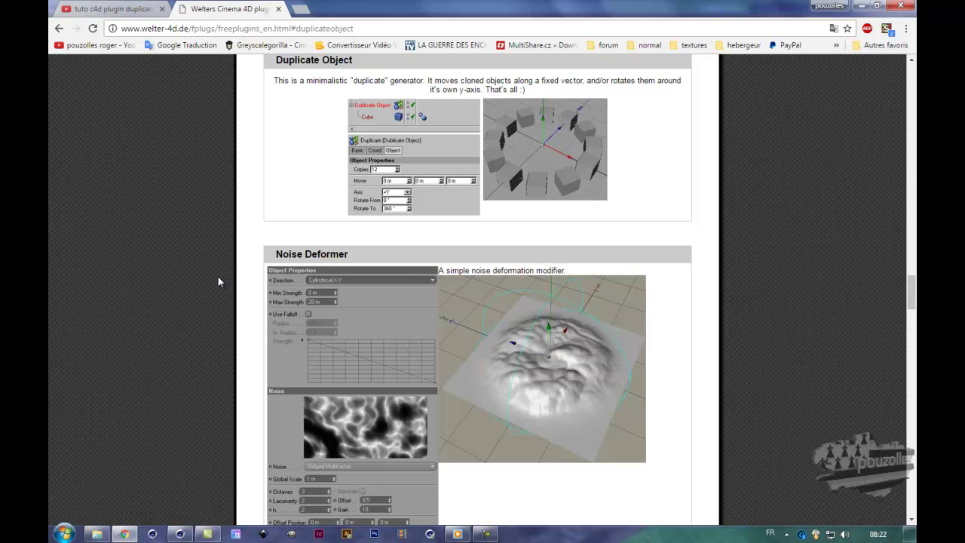
scroll(218, 282, "down", 5)
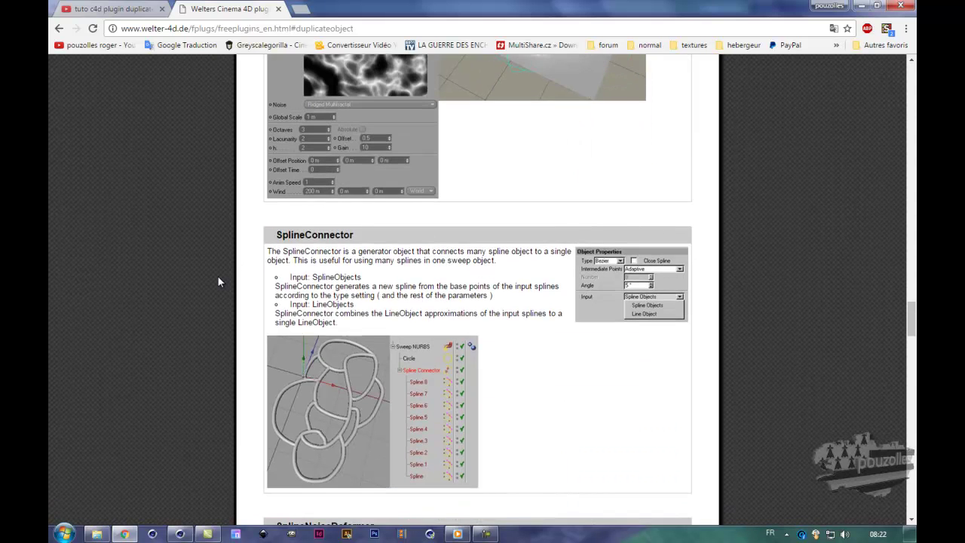
scroll(218, 282, "down", 5)
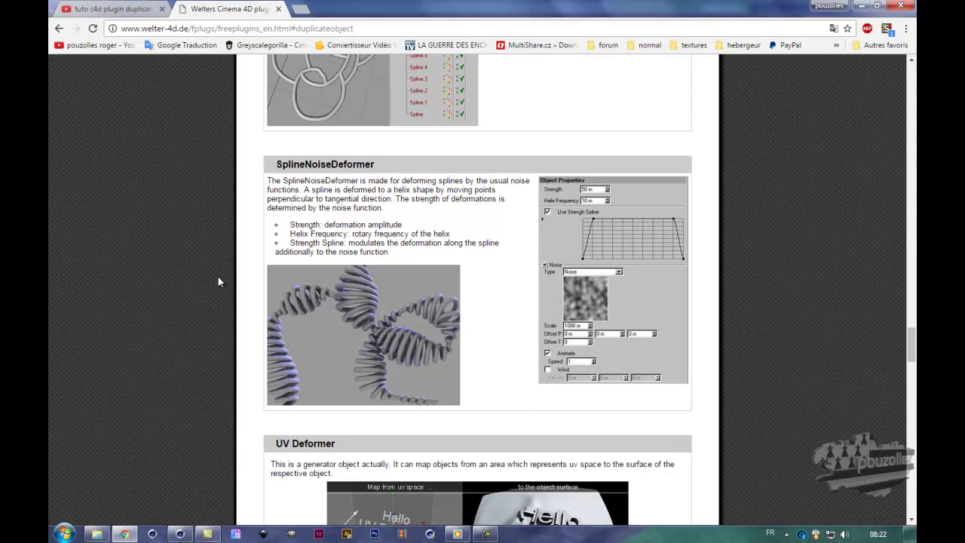
scroll(219, 282, "down", 5)
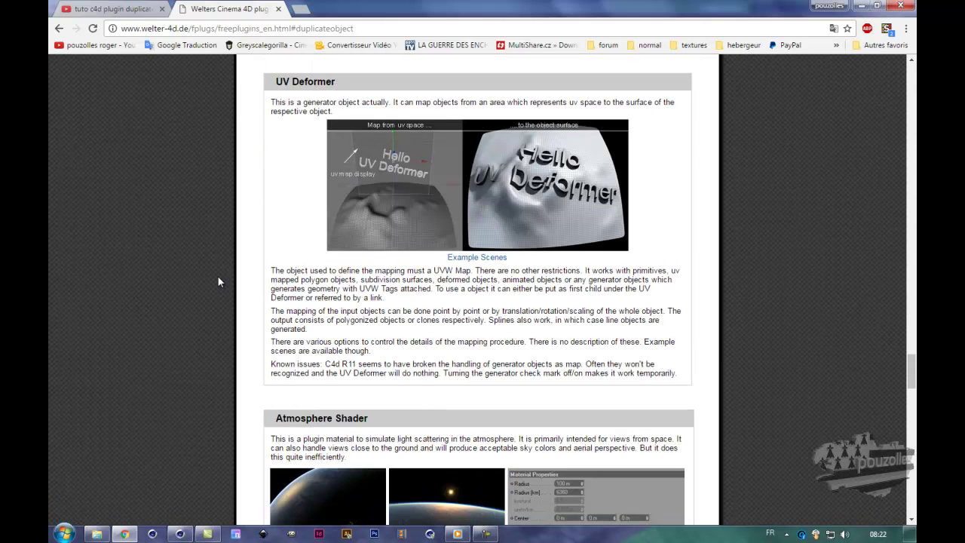
scroll(217, 282, "down", 3)
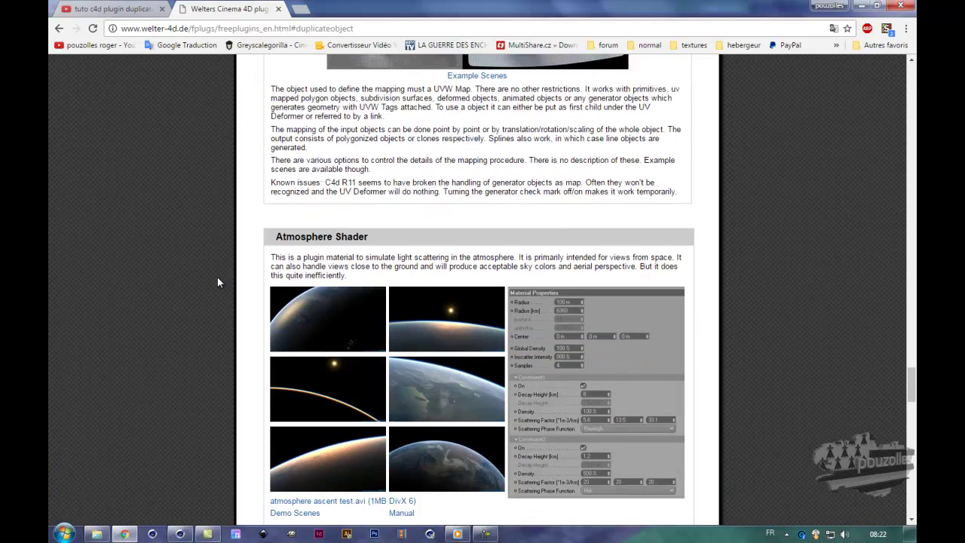
scroll(217, 283, "down", 4)
scroll(217, 277, "down", 3)
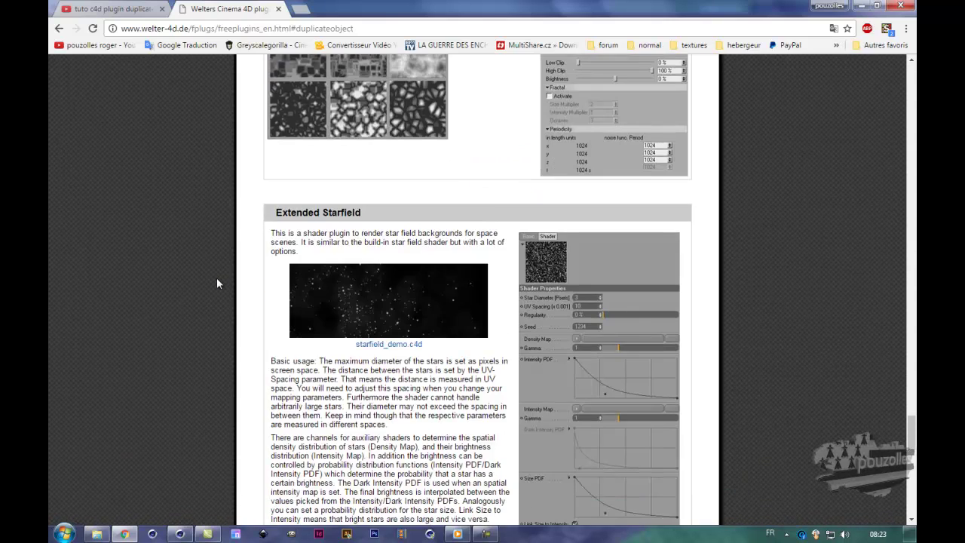
scroll(217, 278, "down", 4)
scroll(217, 284, "down", 2)
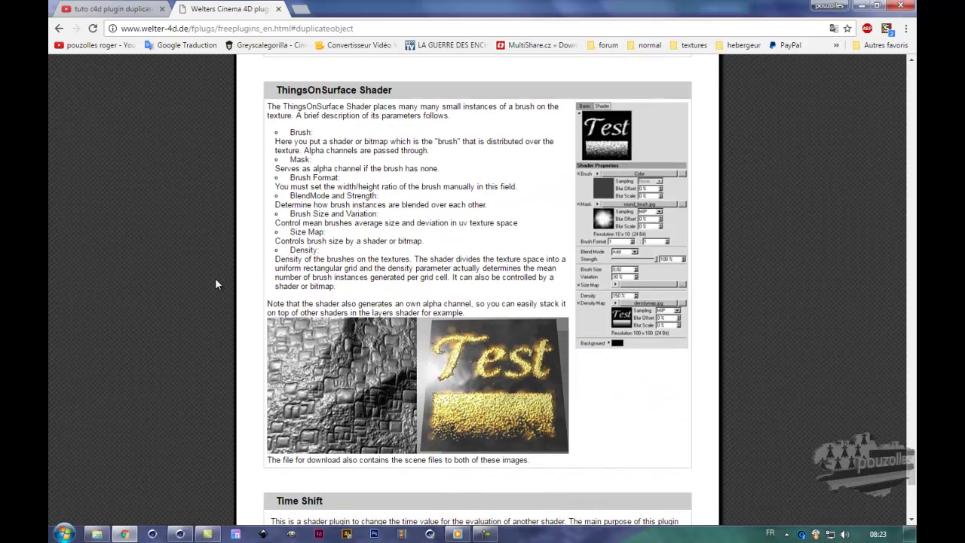
scroll(217, 285, "down", 4)
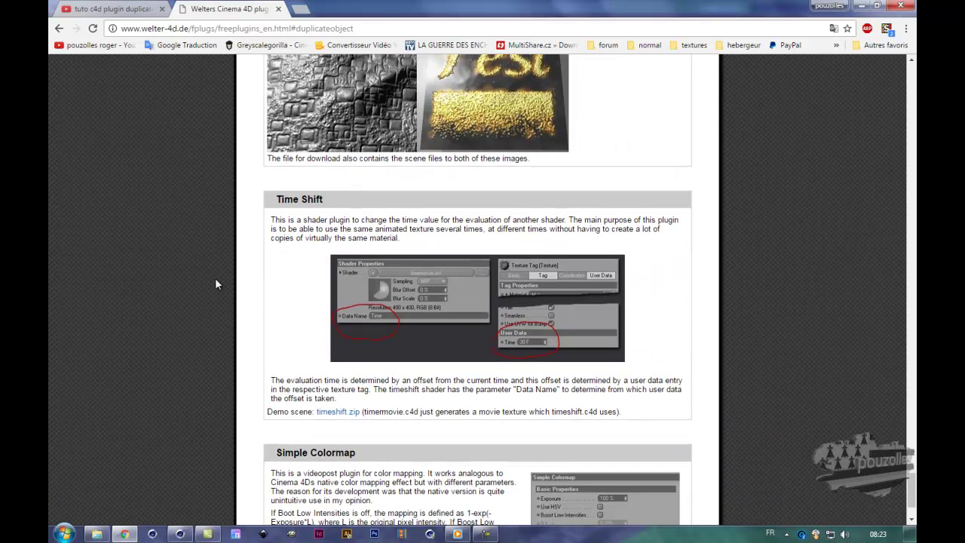
scroll(216, 285, "down", 1)
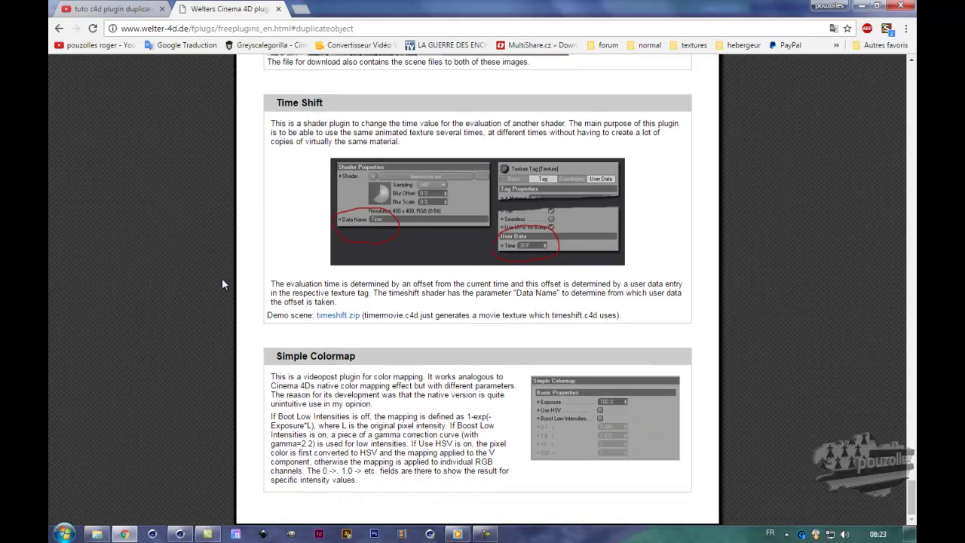
left_click_drag(913, 504, 897, 80)
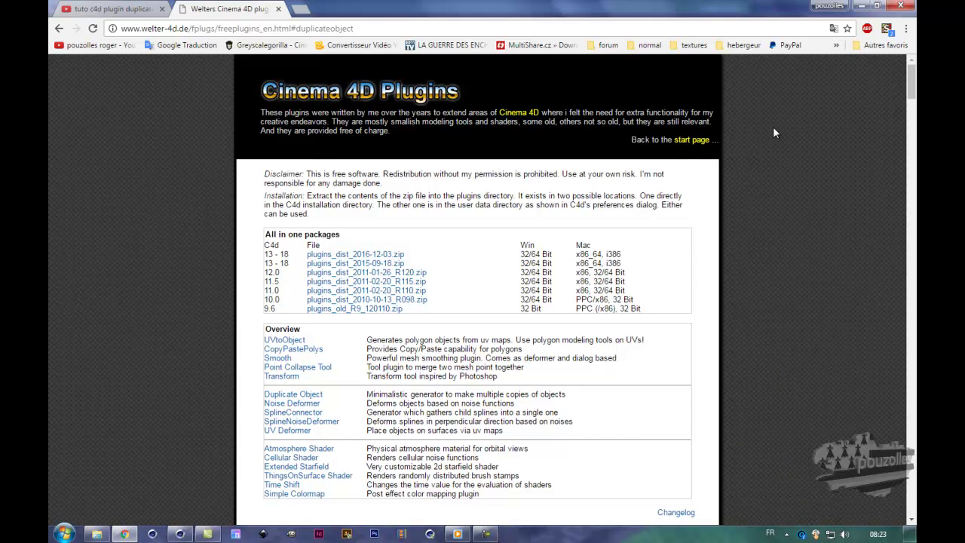
Open the Smooth plugin's entry, examine its deformer settings and description, and close the Windows colour scheme warning
left_click(275, 359)
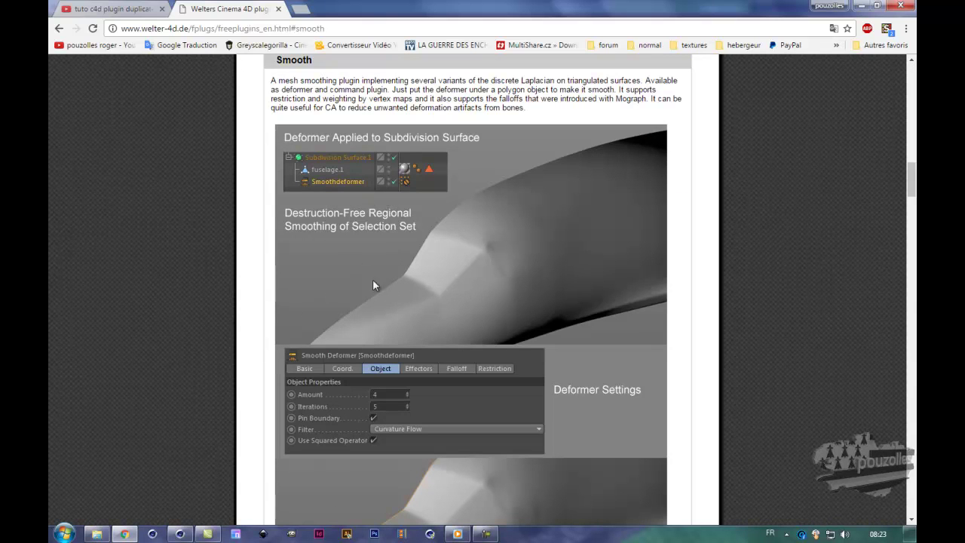
scroll(213, 297, "down", 1)
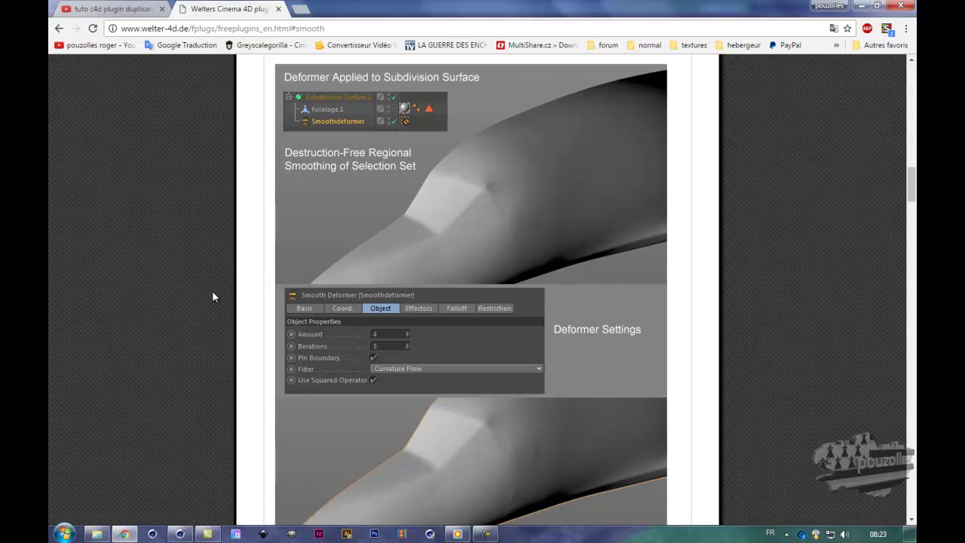
scroll(211, 297, "down", 1)
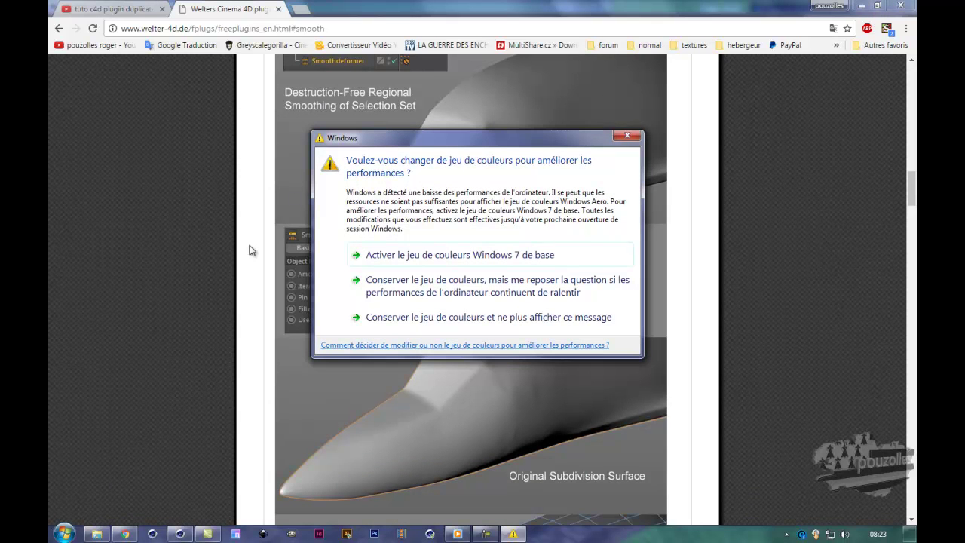
left_click(629, 137)
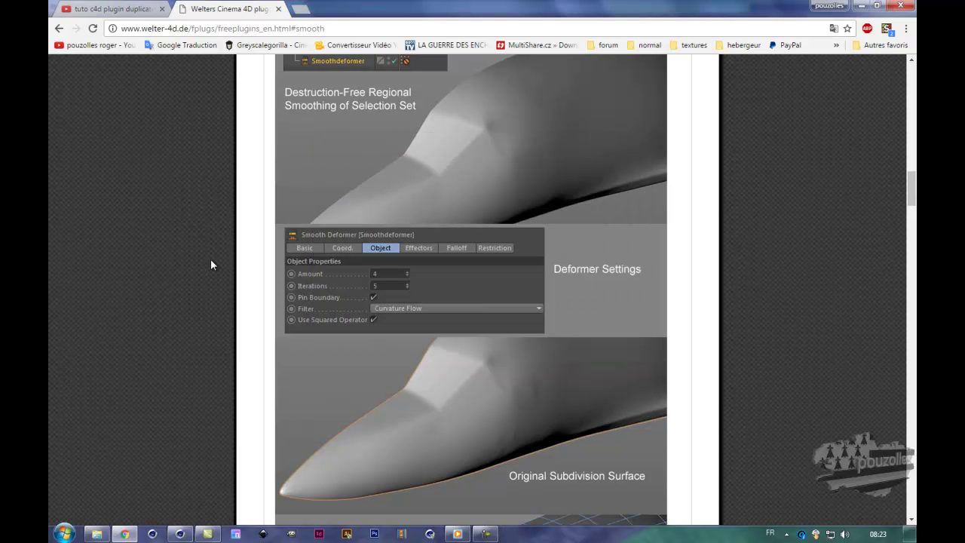
scroll(211, 258, "down", 2)
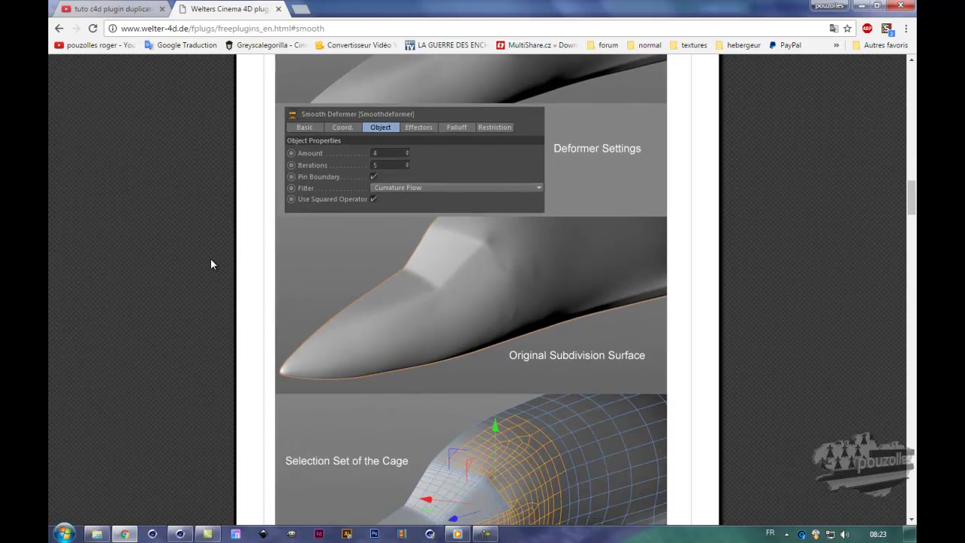
scroll(211, 260, "down", 3)
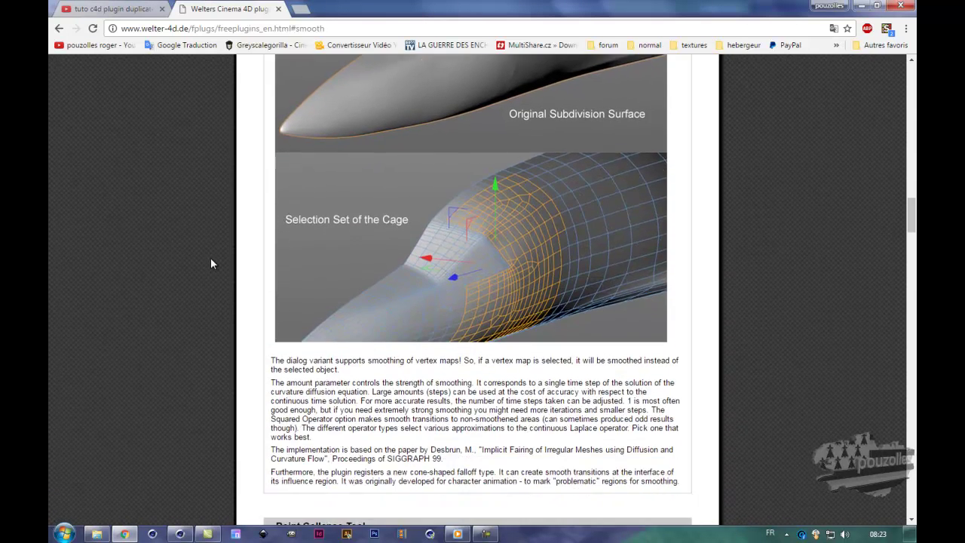
scroll(211, 264, "down", 2)
scroll(211, 264, "up", 6)
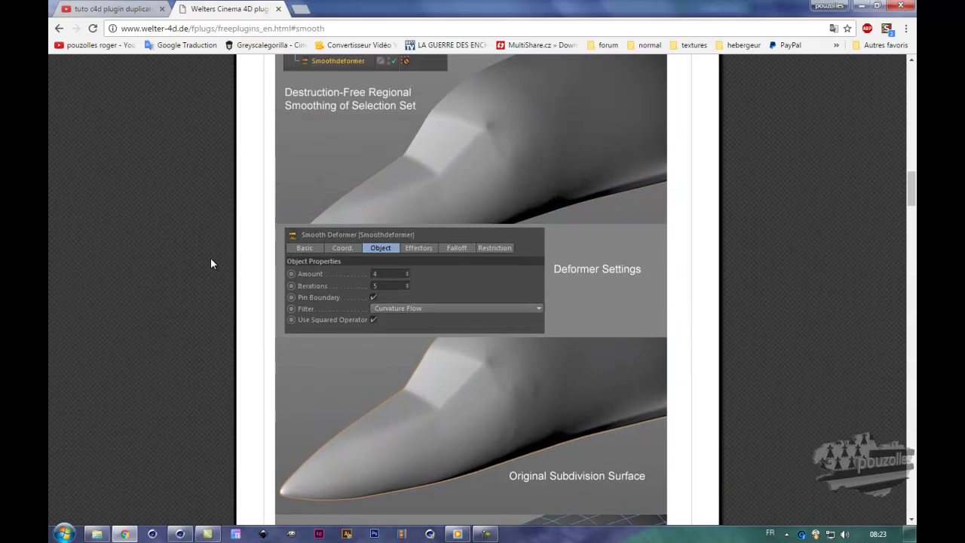
scroll(211, 264, "up", 3)
scroll(210, 257, "down", 1)
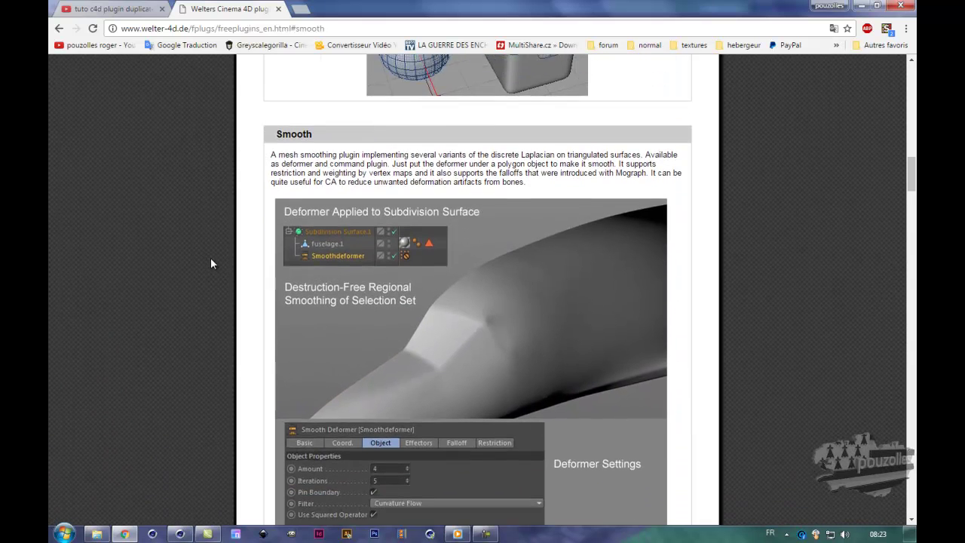
Check the staircase in Cinema 4D, switch back to Chrome and browse the Google results for the Duplicate Object plugin
mouse_move(184, 538)
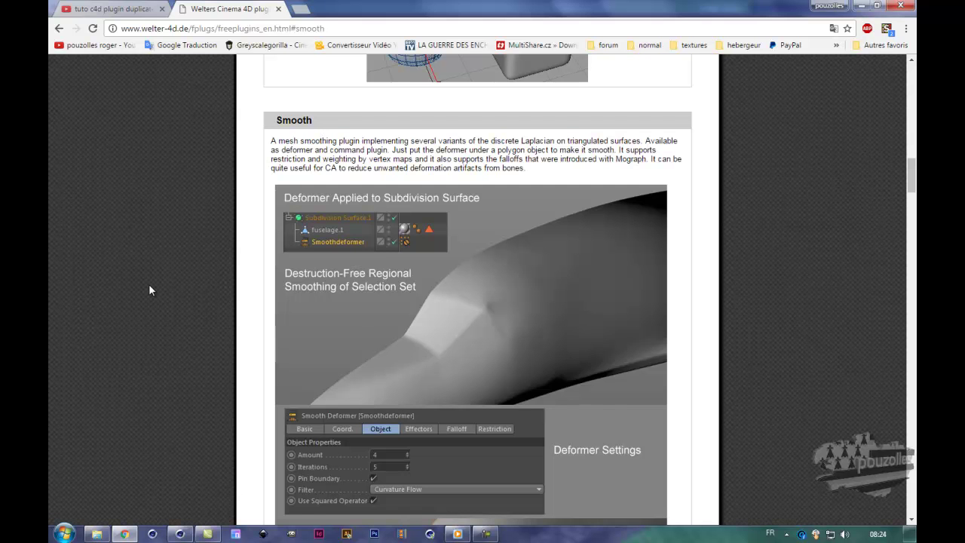
left_click(179, 534)
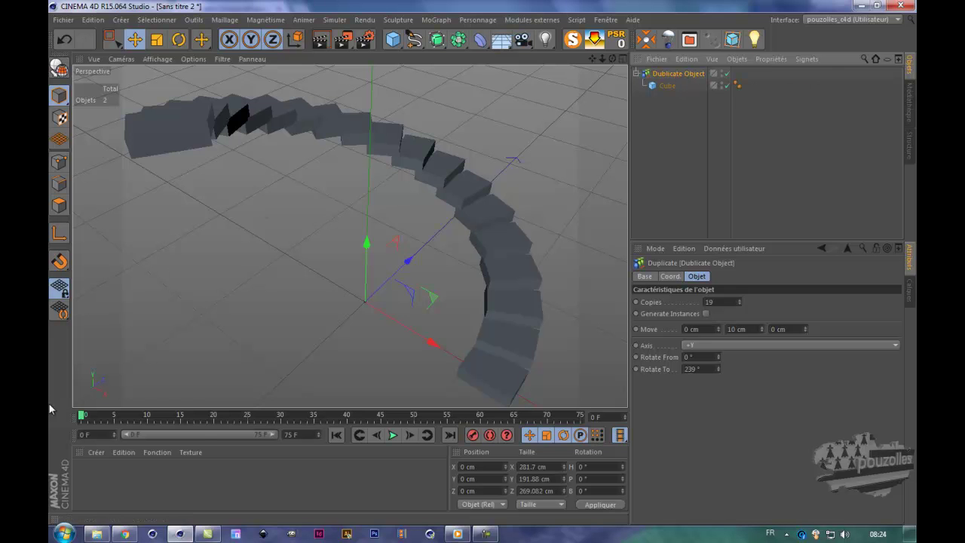
left_click(126, 535)
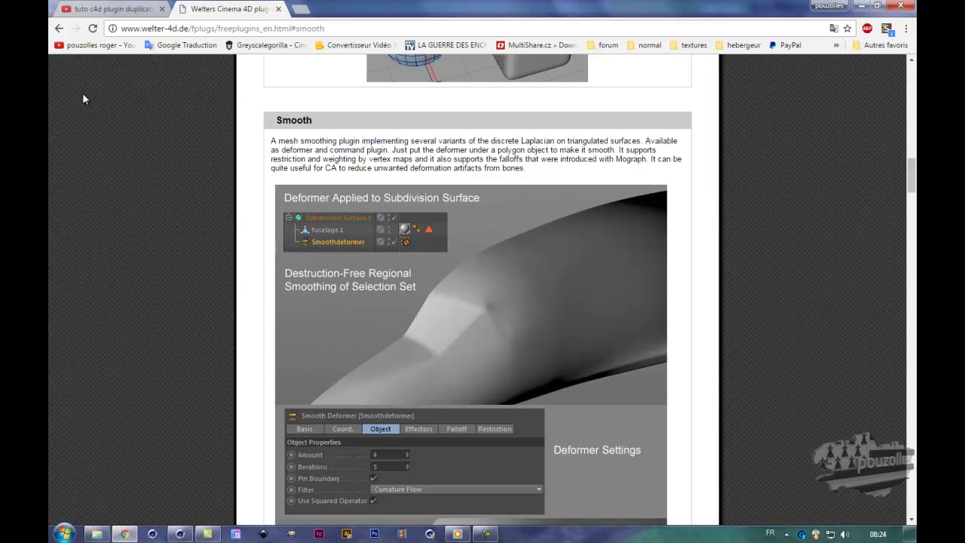
left_click(59, 28)
left_click(59, 30)
left_click(59, 30)
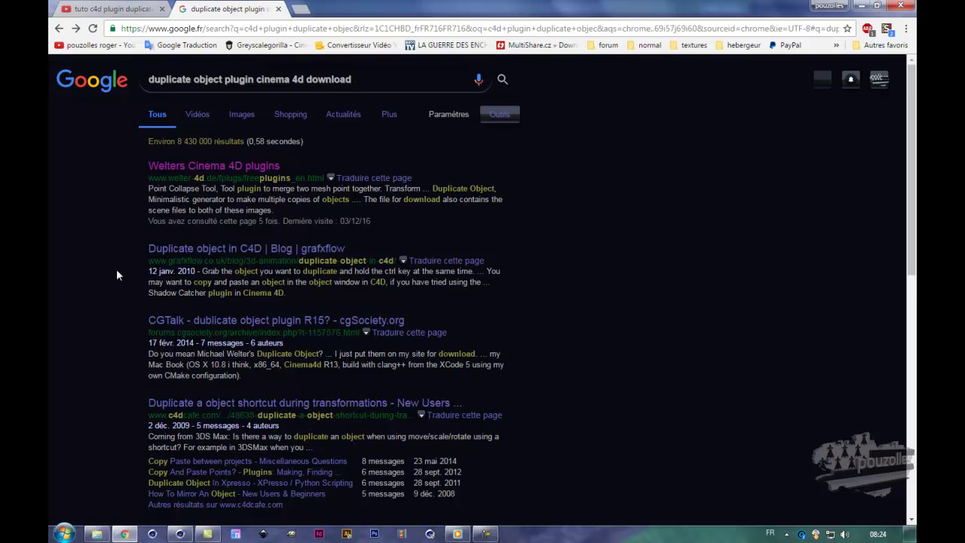
scroll(117, 275, "down", 2)
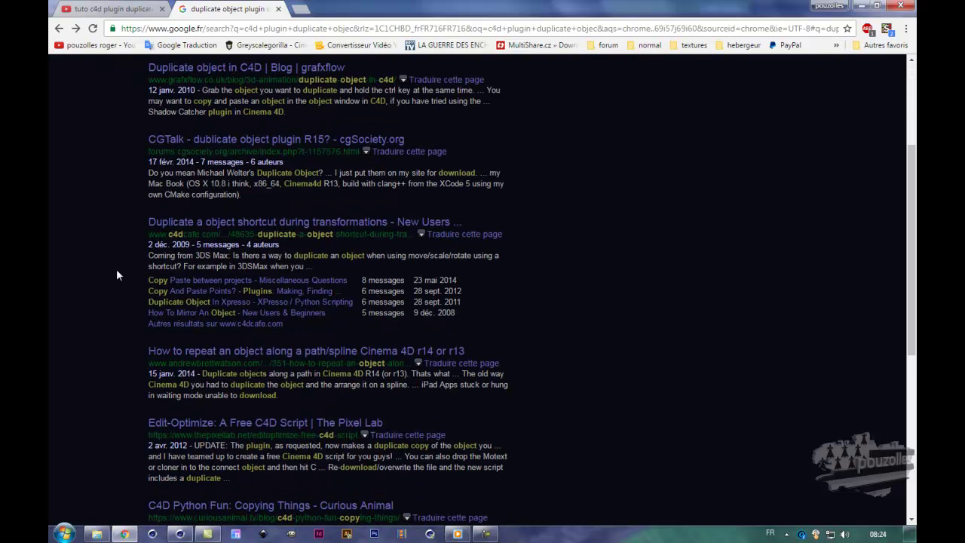
scroll(117, 275, "down", 1)
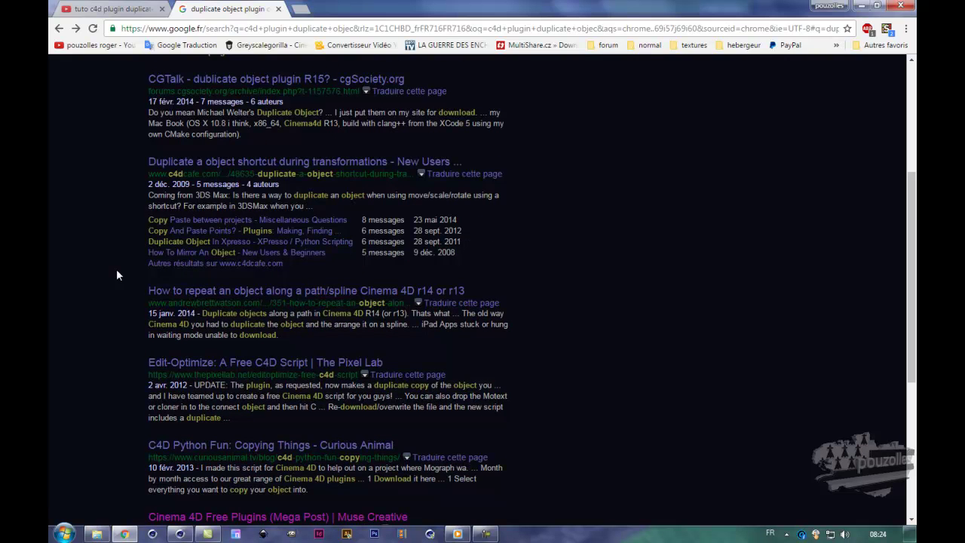
scroll(117, 275, "down", 1)
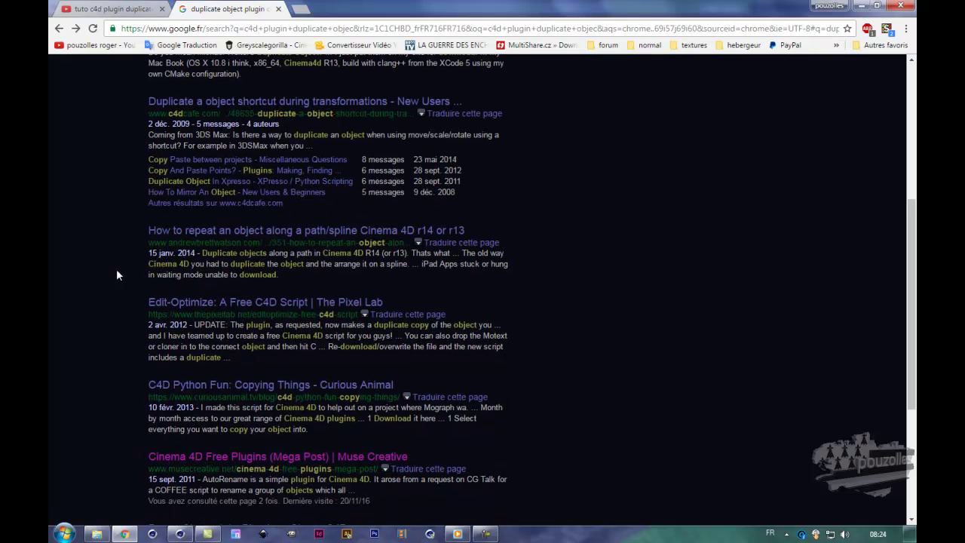
Open the Pixel Lab result "Edit-Optimize: A Free C4D Script" and examine its description, demo video and comments
left_click(266, 302)
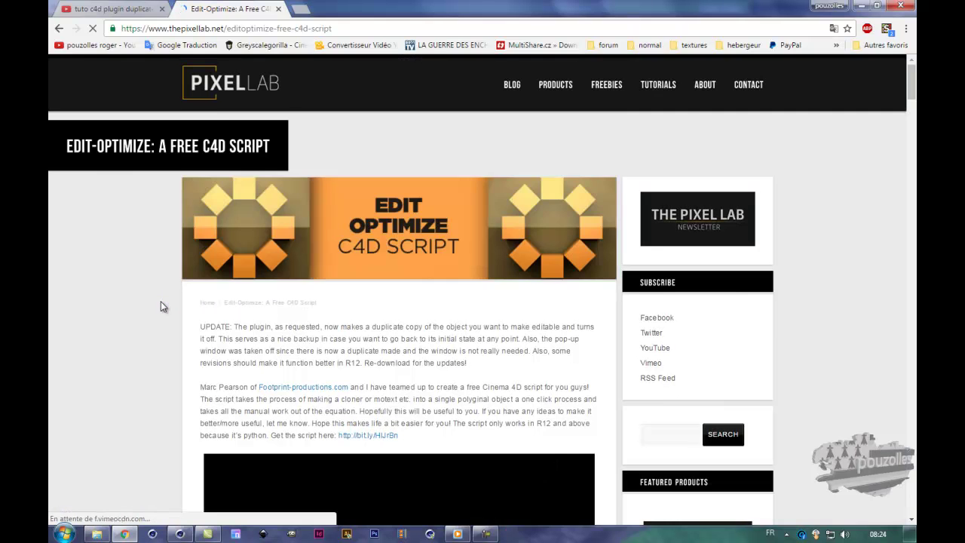
scroll(156, 307, "down", 4)
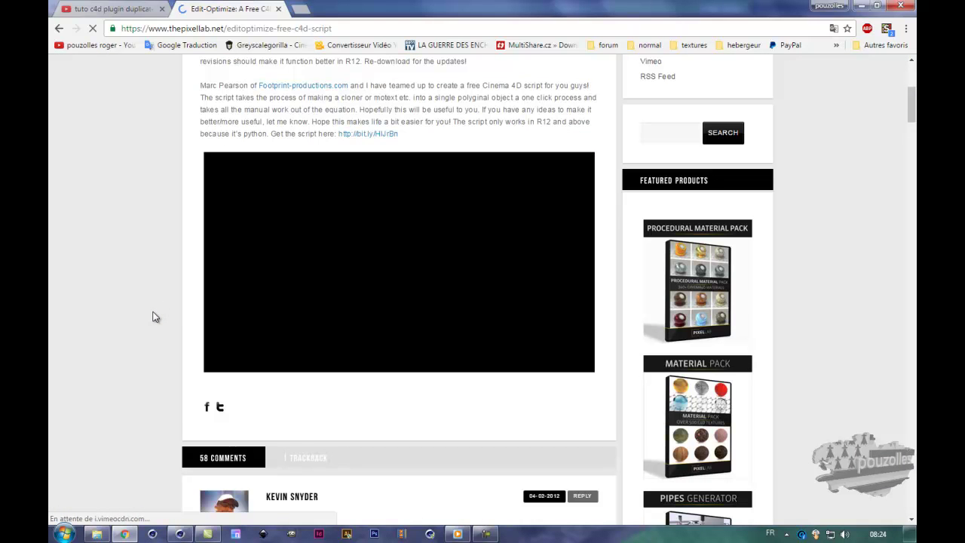
scroll(152, 317, "down", 3)
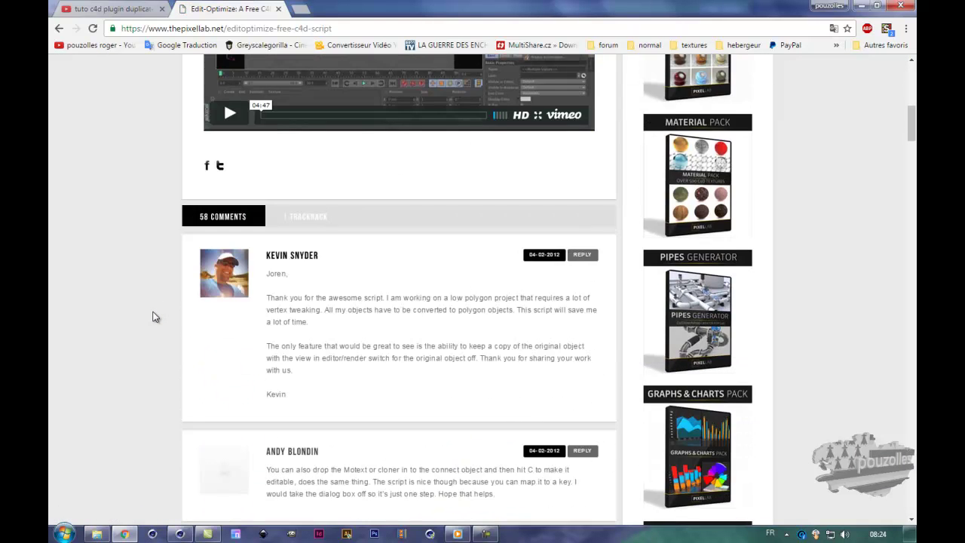
scroll(153, 317, "up", 3)
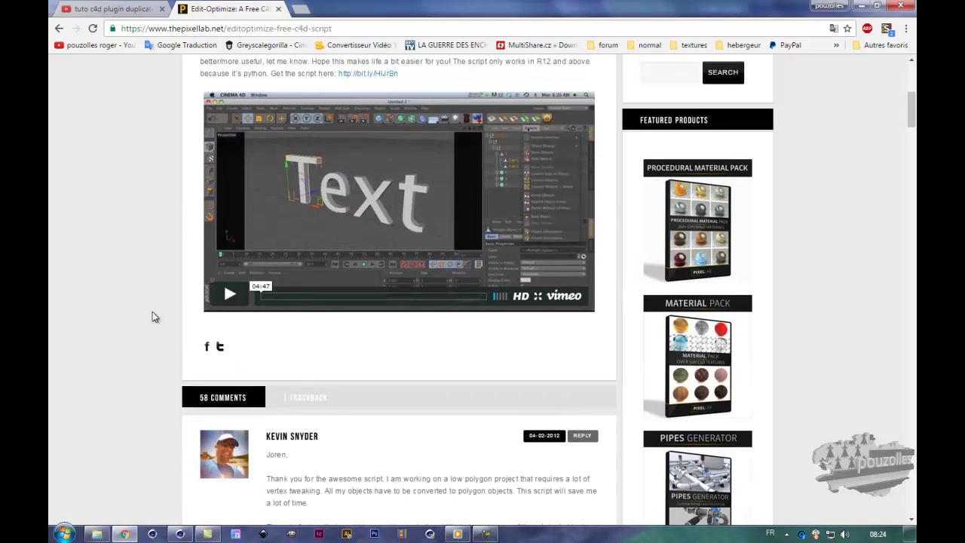
scroll(153, 316, "up", 1)
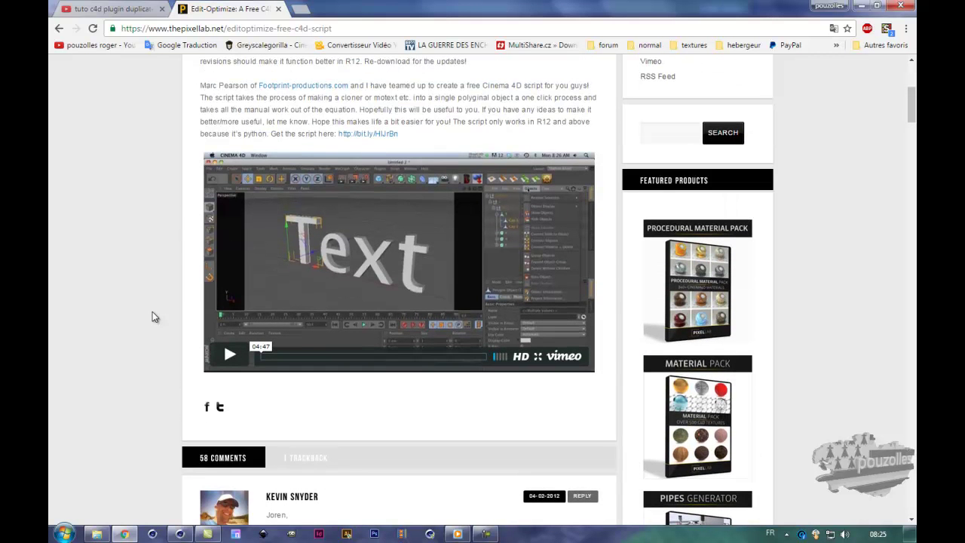
scroll(152, 317, "up", 1)
scroll(153, 317, "down", 5)
scroll(152, 317, "up", 1)
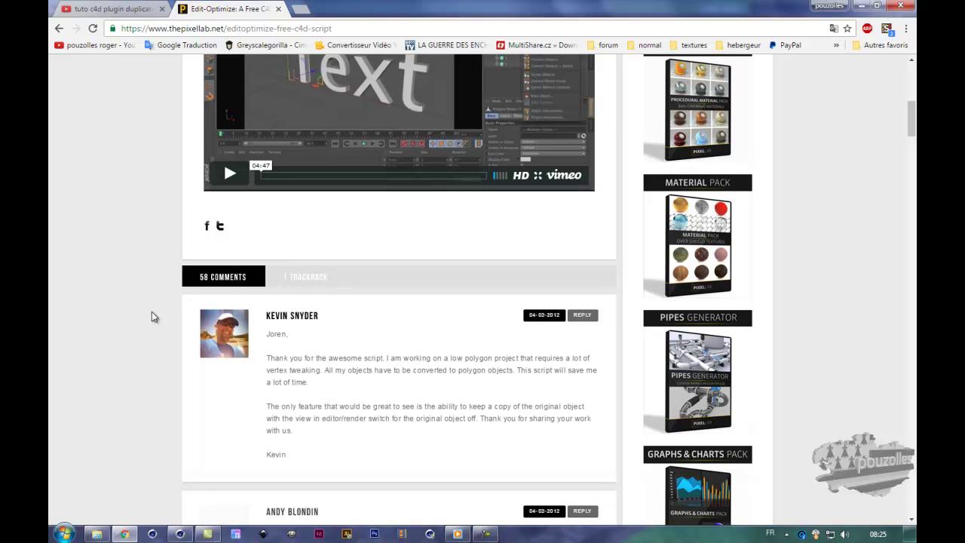
scroll(804, 216, "up", 1)
scroll(803, 212, "up", 2)
scroll(803, 212, "down", 5)
scroll(801, 219, "down", 3)
scroll(800, 218, "down", 2)
scroll(799, 217, "down", 2)
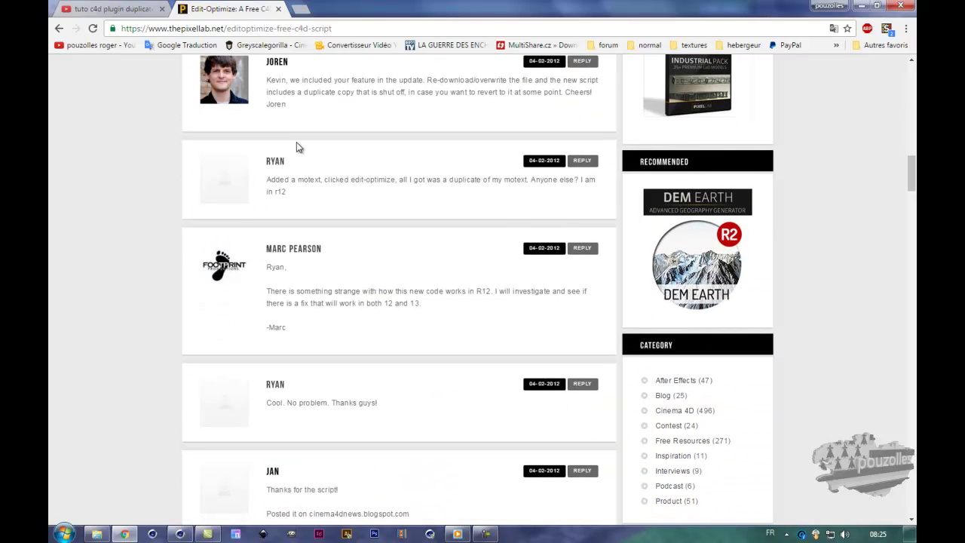
Return to the Google results and switch to the staircase scene in Cinema 4D
left_click(60, 30)
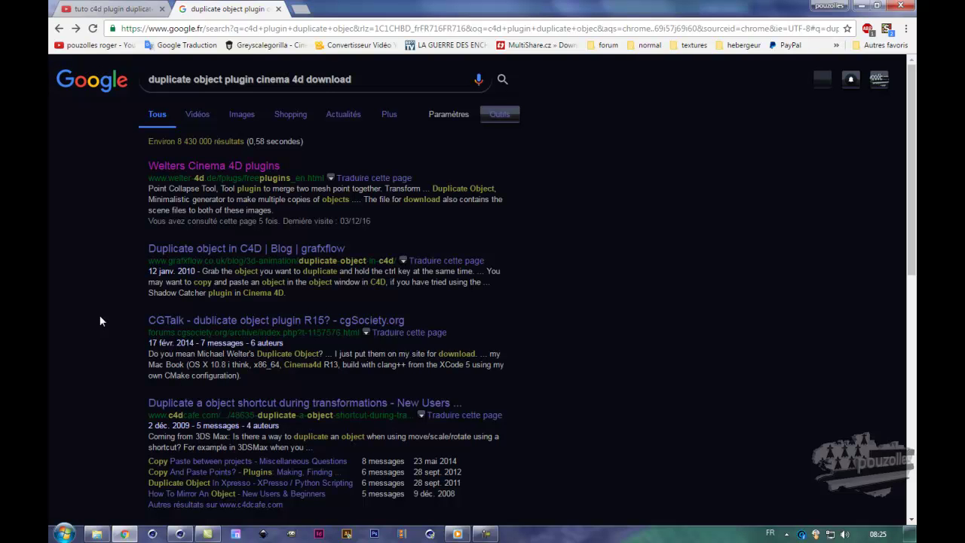
left_click(180, 534)
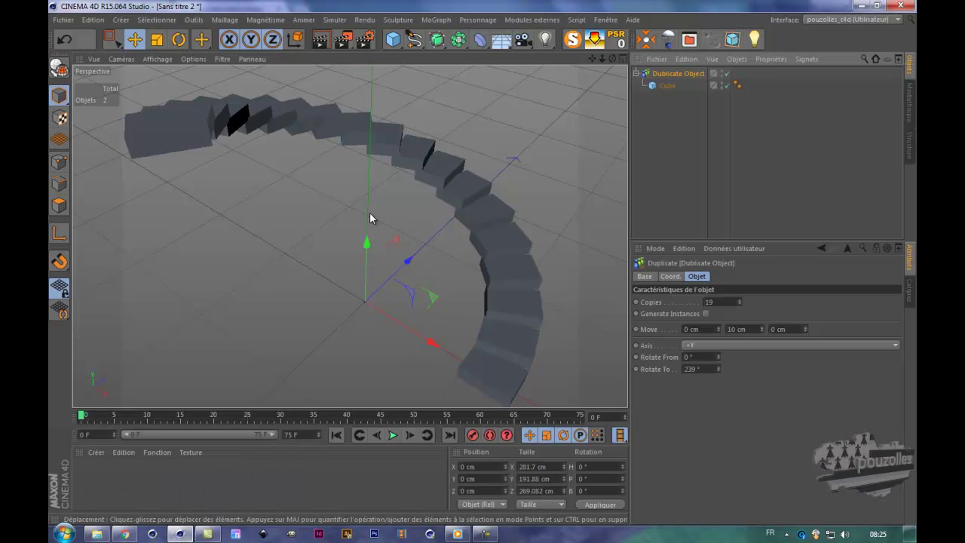